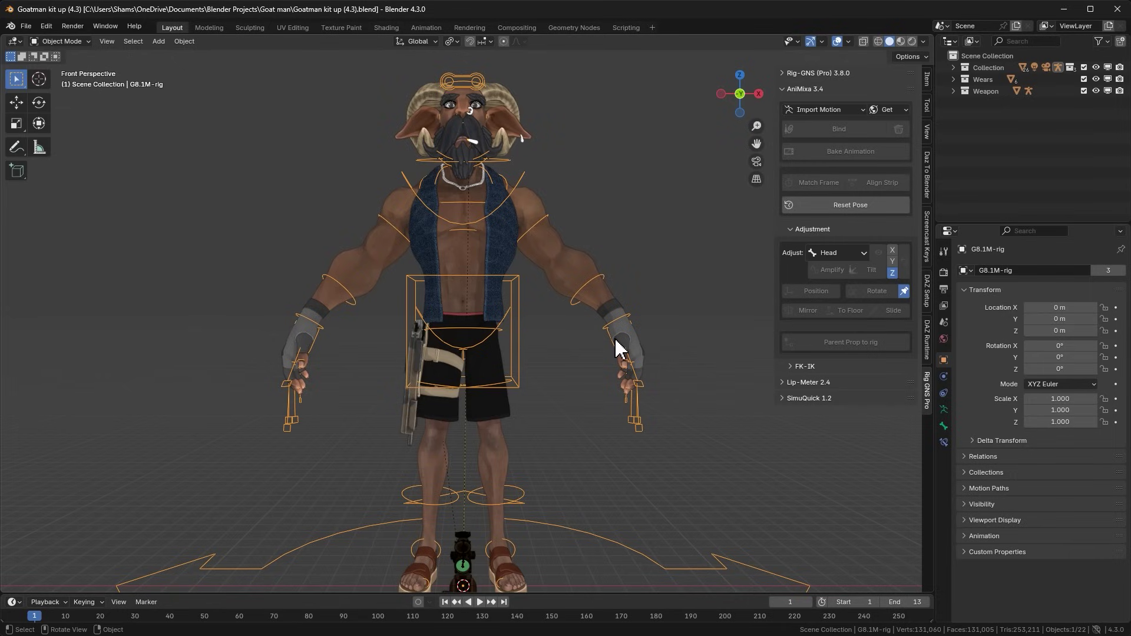
# Open the Mixamo website through AniMixa's motion sources and close the duplicate browser tab.
pyautogui.moveTo(575, 270); pyautogui.dragTo(428, 386, button='middle')
pyautogui.scroll(3, 457, 514)
pyautogui.scroll(-4, 396, 519)
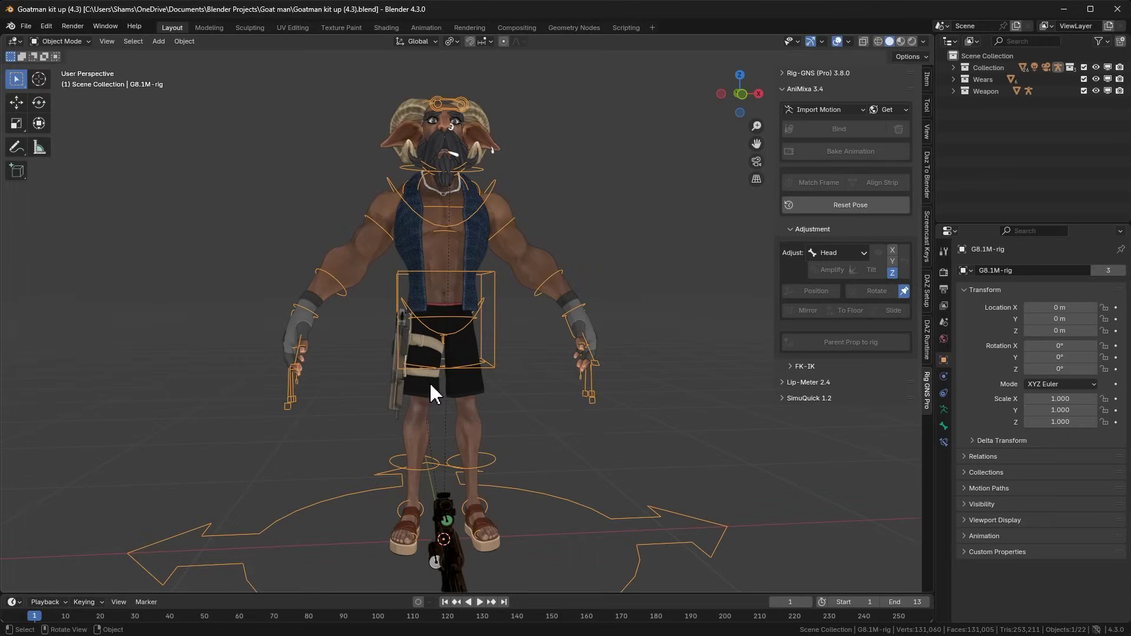
pyautogui.click(887, 108)
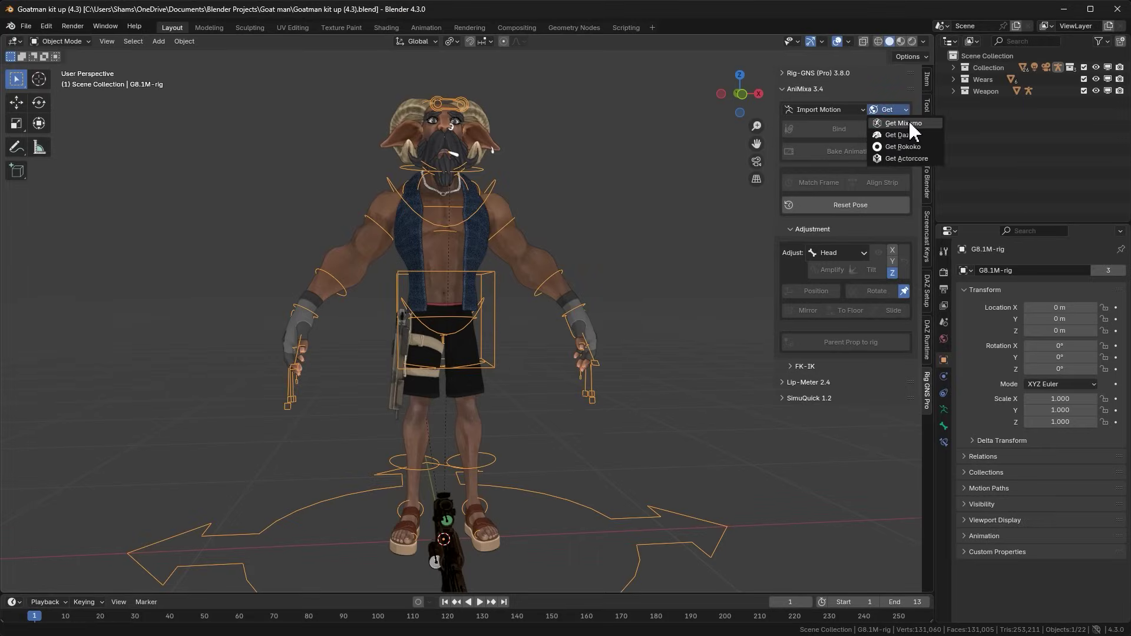
pyautogui.click(910, 122)
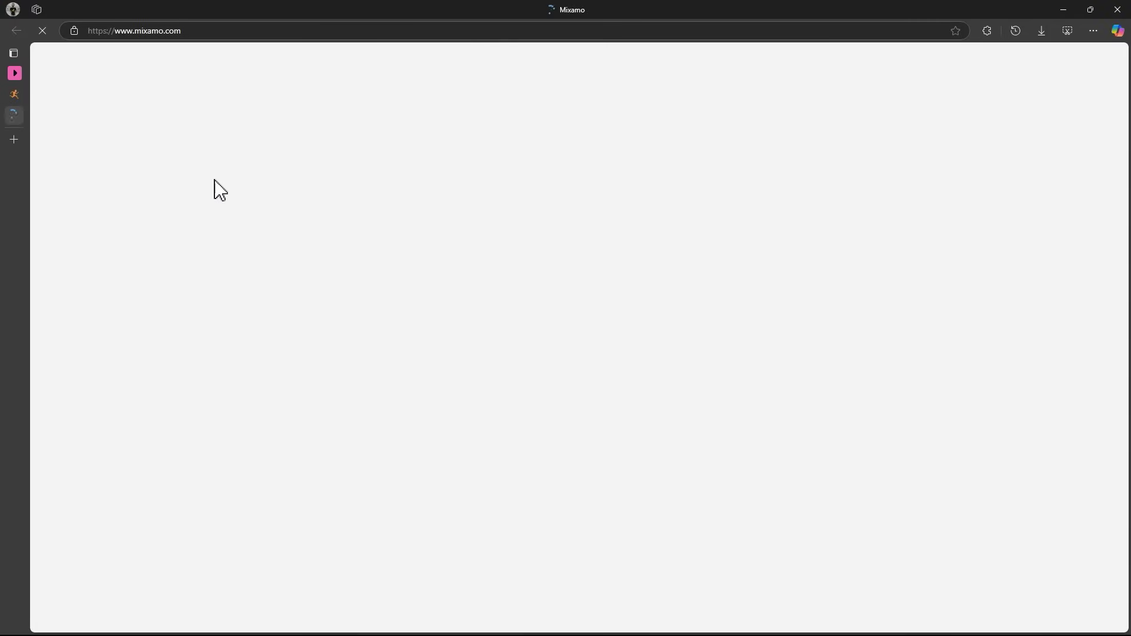
pyautogui.moveTo(41, 116)
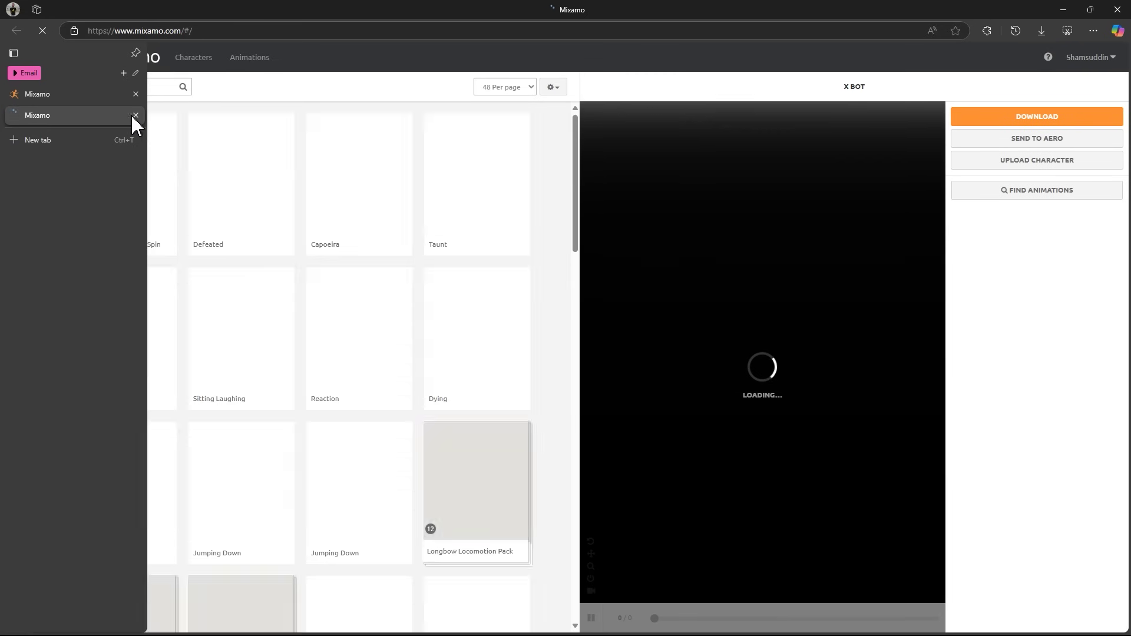
pyautogui.click(136, 115)
# Search the Mixamo library for "rifle".
pyautogui.click(143, 88)
pyautogui.write('r')
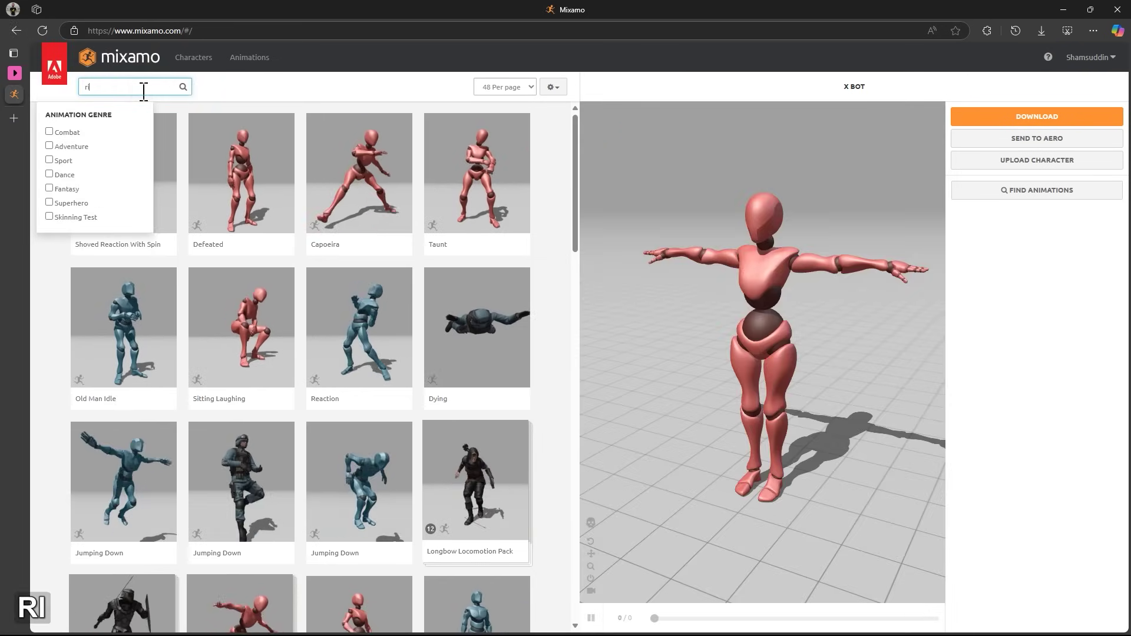
pyautogui.write('ifle')
pyautogui.press('Return')
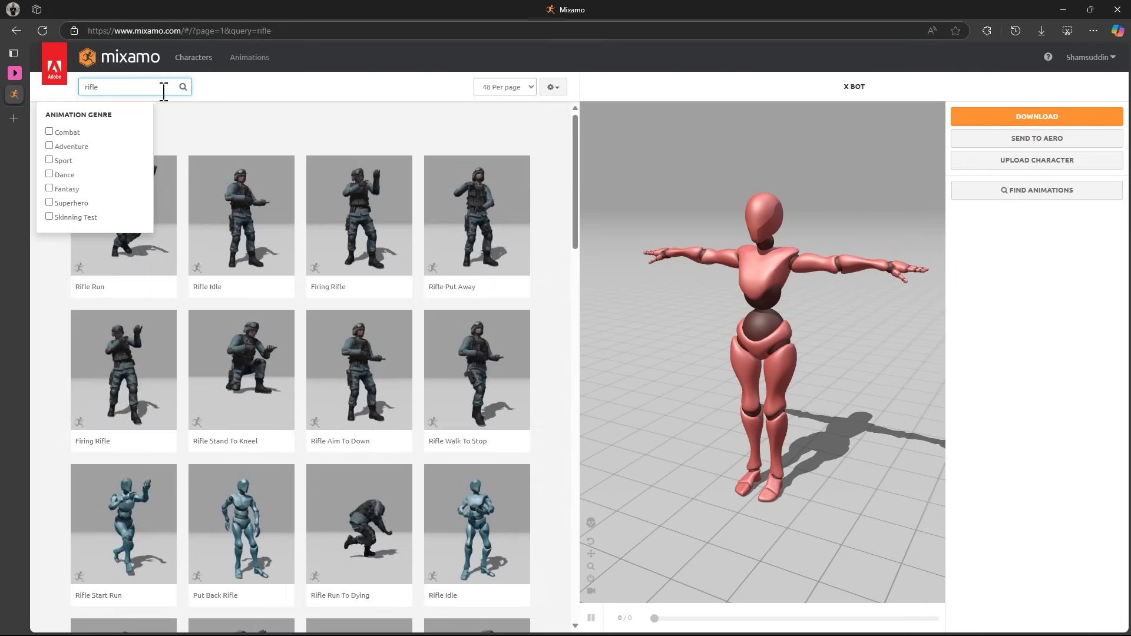
pyautogui.click(229, 125)
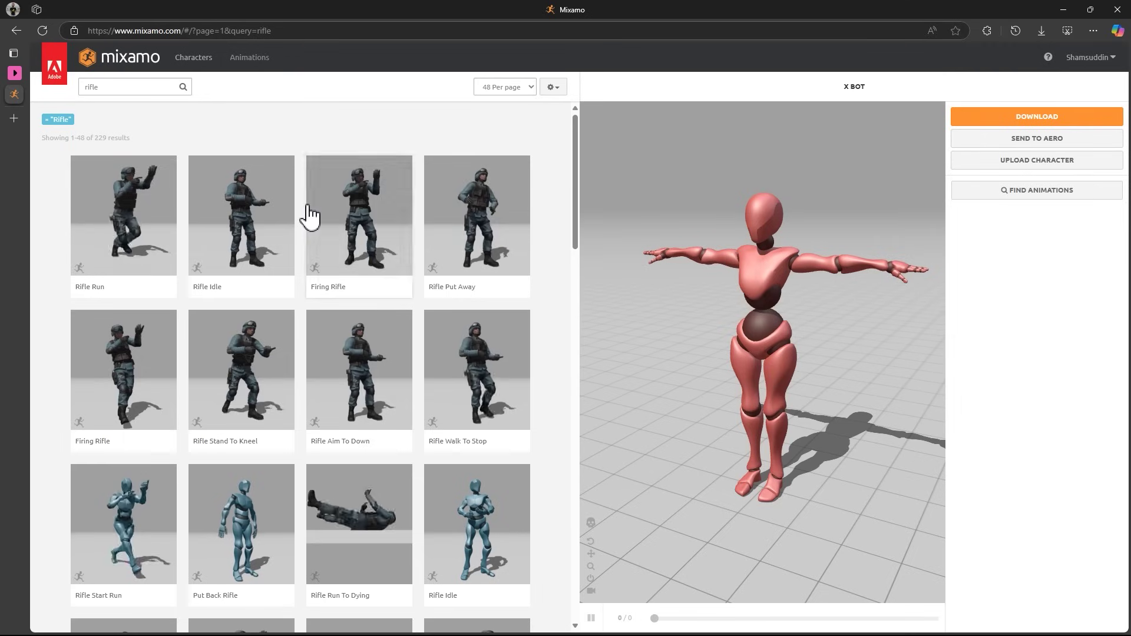
# Download the Firing Rifle animation as FBX Binary without skin, at 30 frames per second with no keyframe reduction.
pyautogui.click(341, 215)
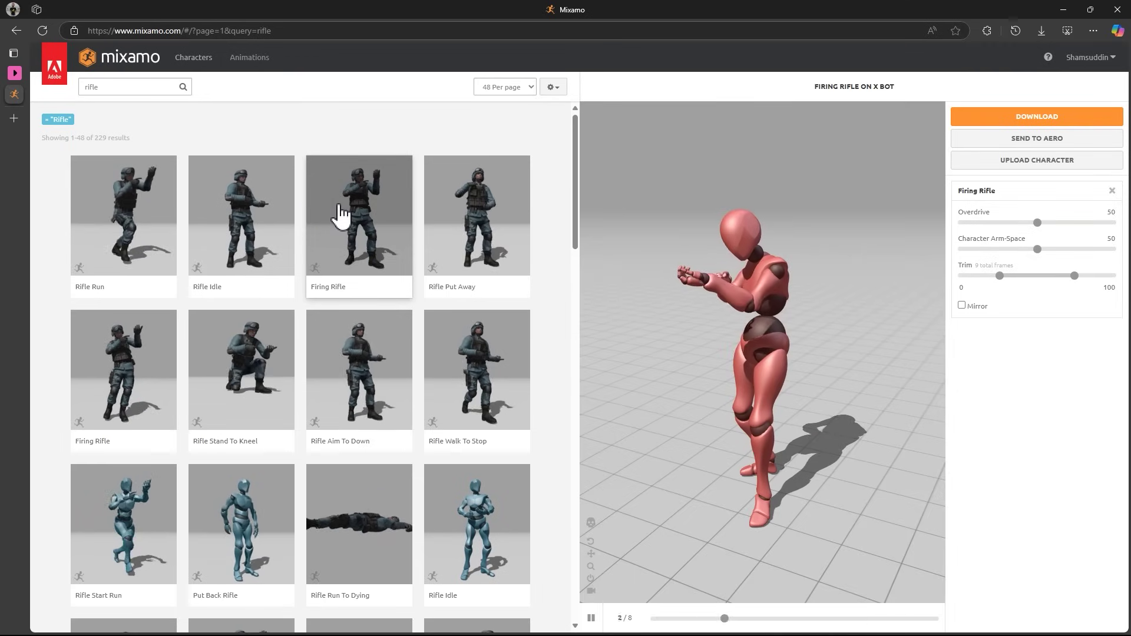
pyautogui.click(1026, 126)
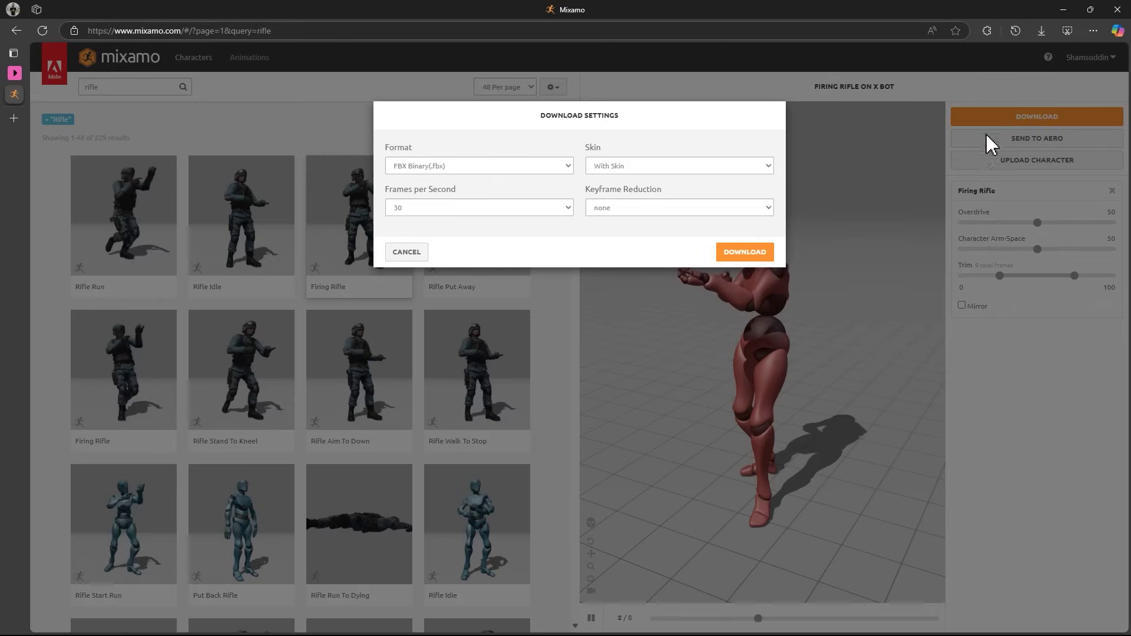
pyautogui.click(760, 165)
pyautogui.click(712, 202)
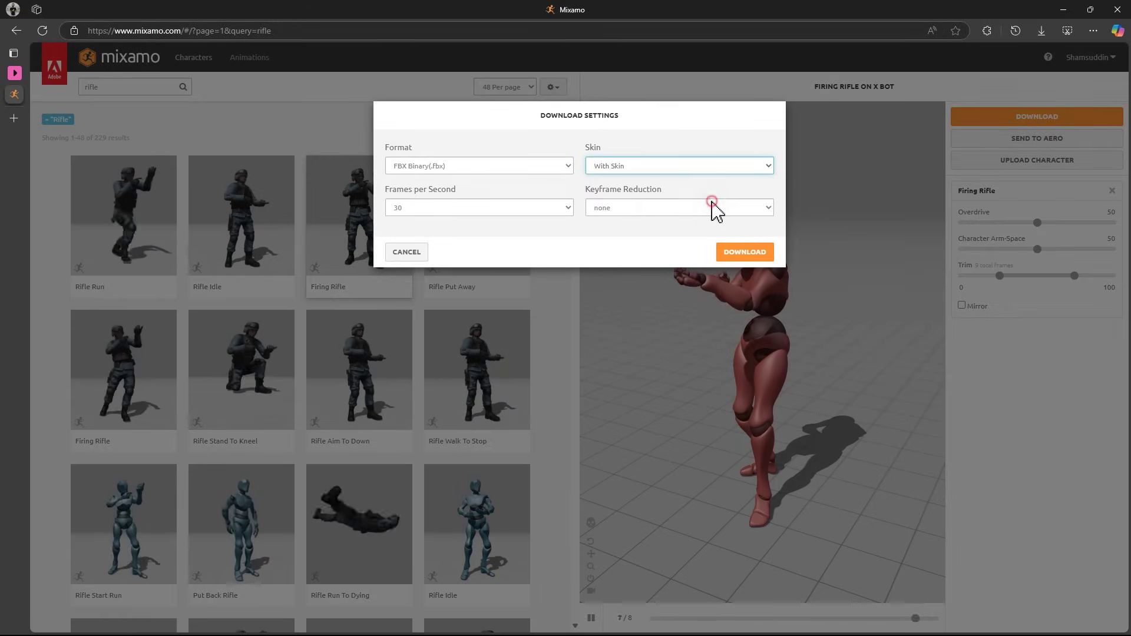
pyautogui.click(744, 250)
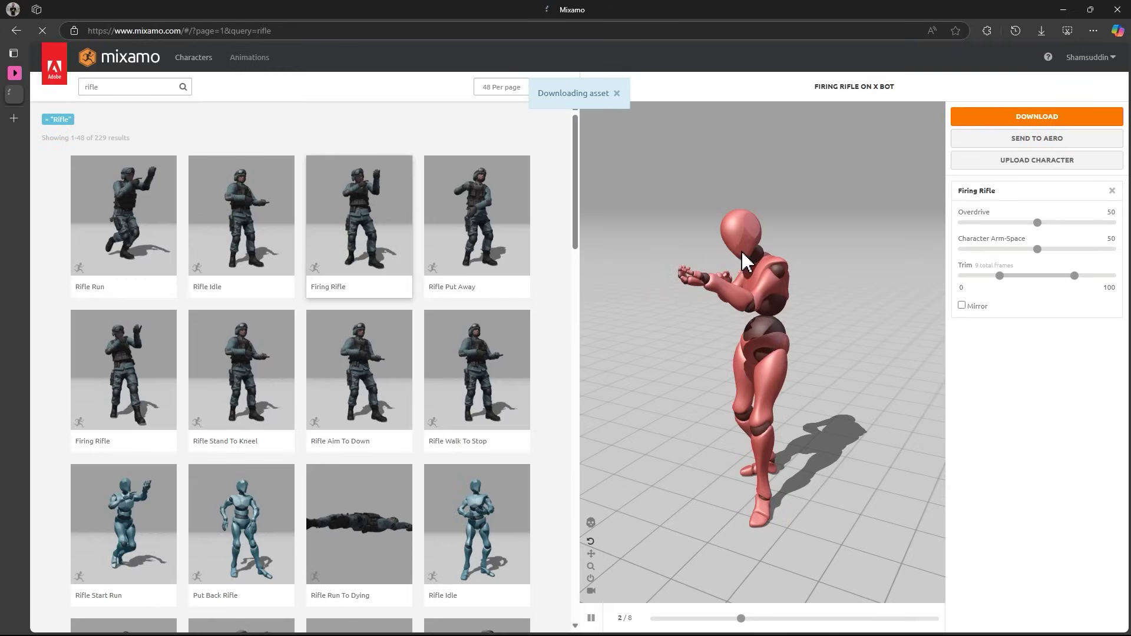
# Search the Mixamo library for "injured walk".
pyautogui.moveTo(149, 86); pyautogui.dragTo(55, 91)
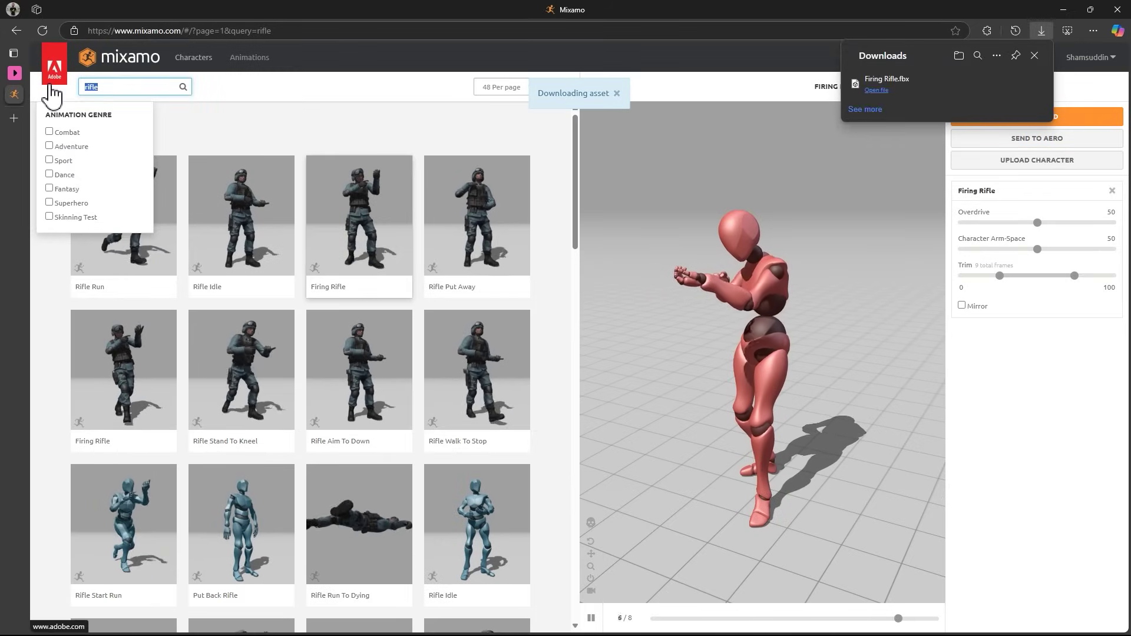
pyautogui.write('injured walk')
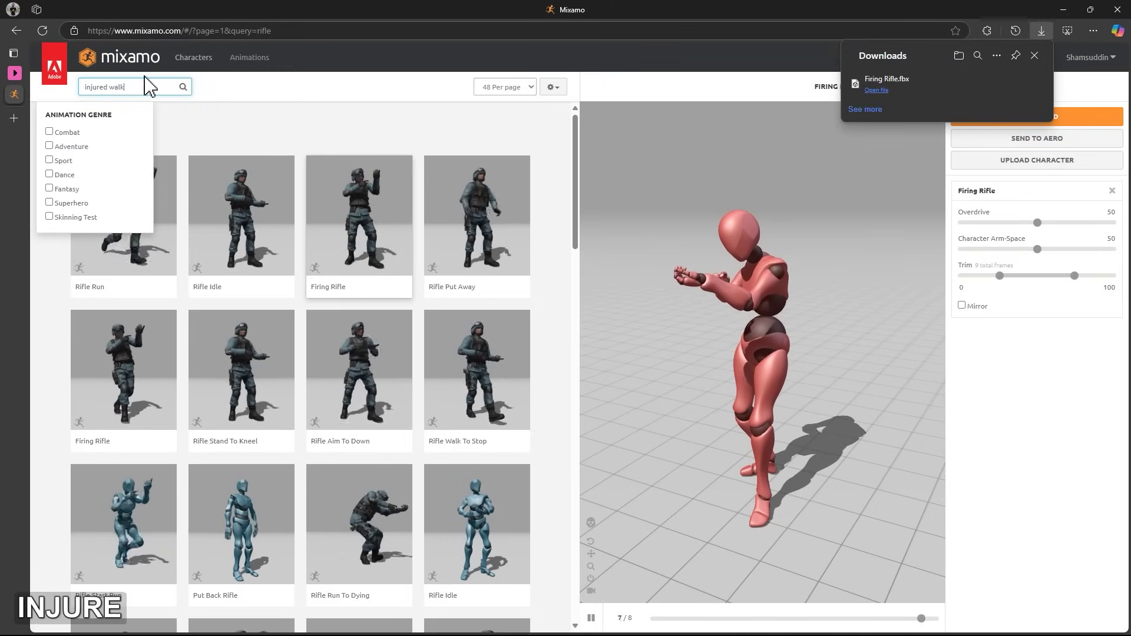
pyautogui.press('Return')
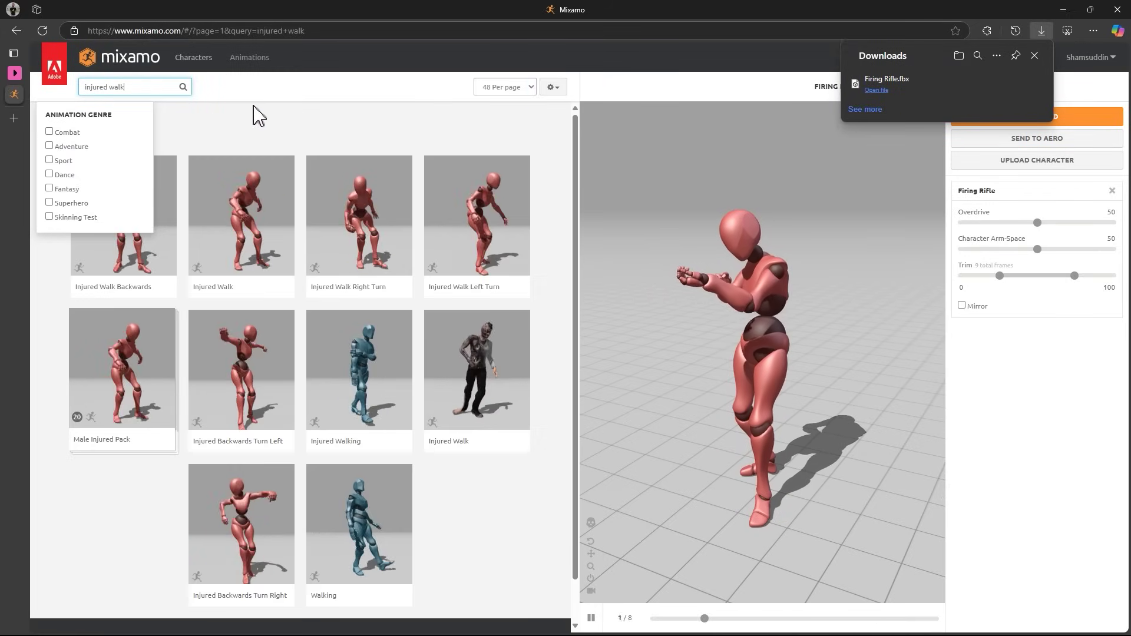
pyautogui.click(253, 113)
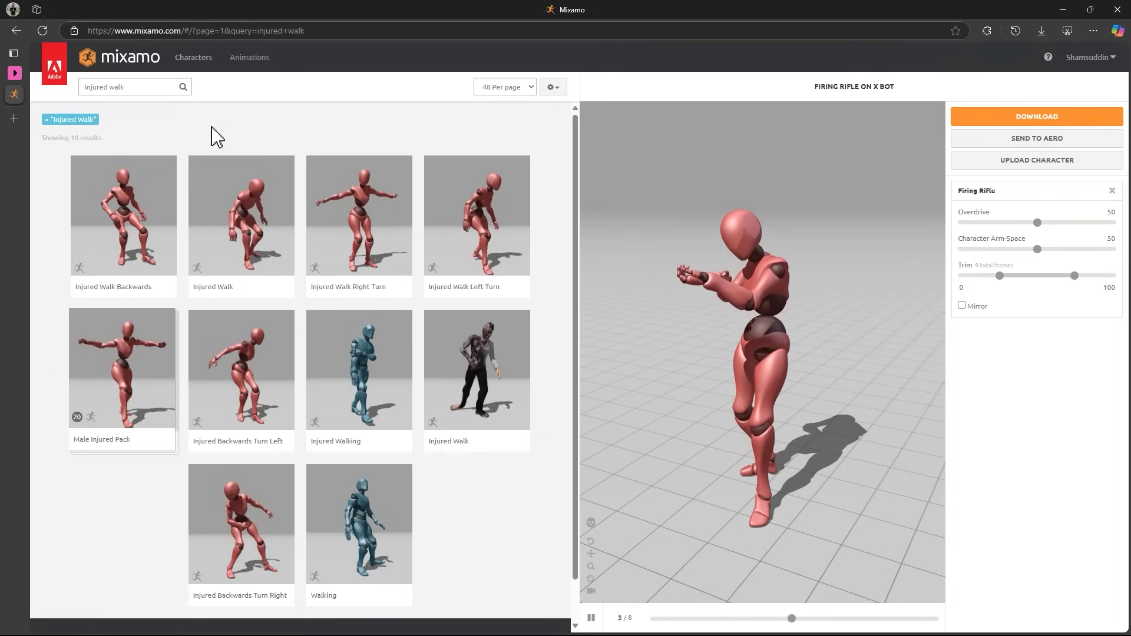
# Download the Injured Walk Backwards animation with In Place enabled, as FBX Binary without skin at 30 frames per second.
pyautogui.click(124, 210)
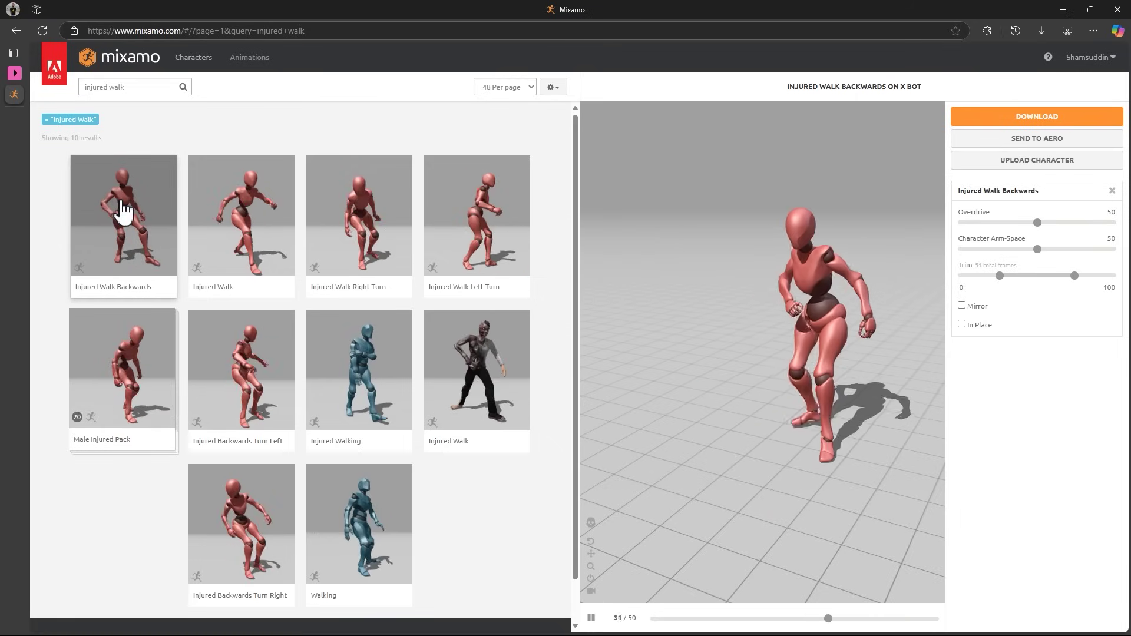
pyautogui.click(962, 325)
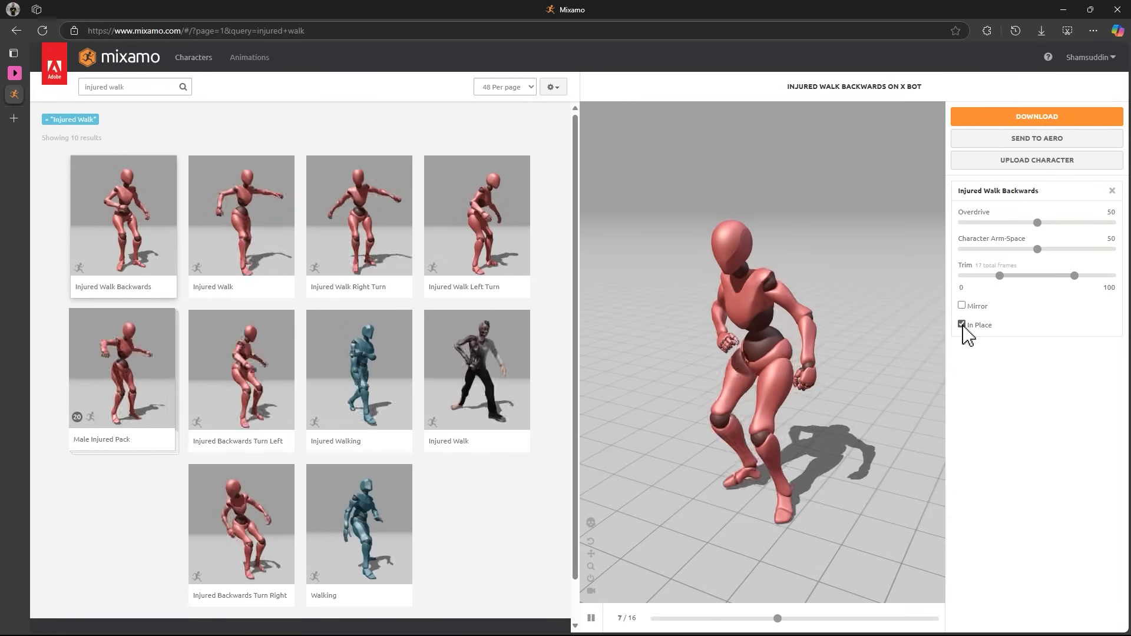
pyautogui.click(1023, 112)
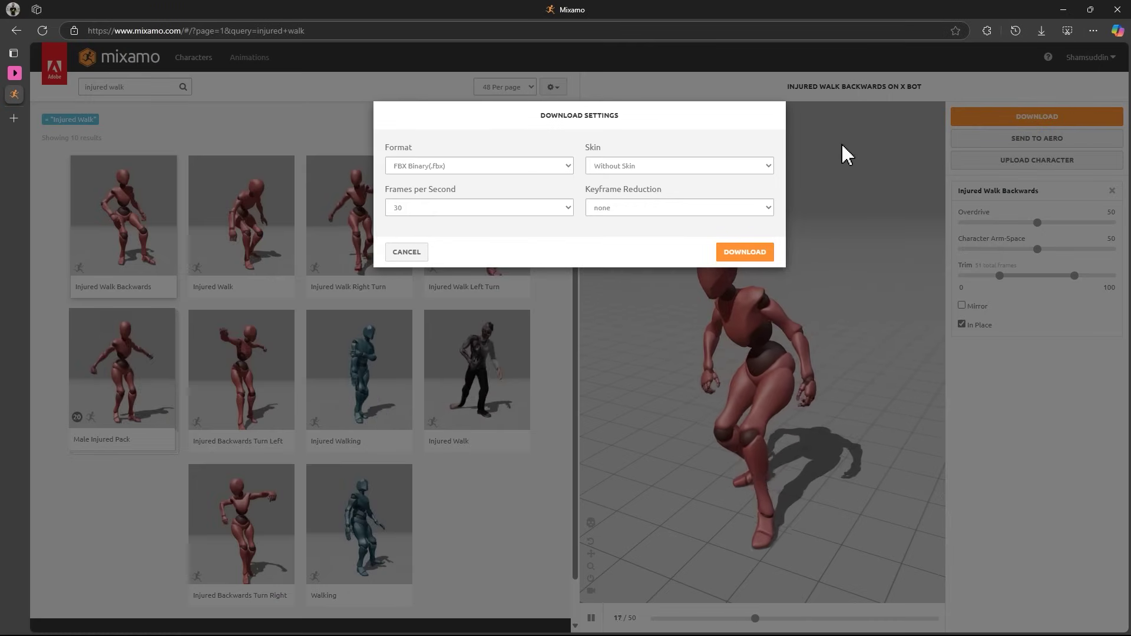
pyautogui.click(748, 252)
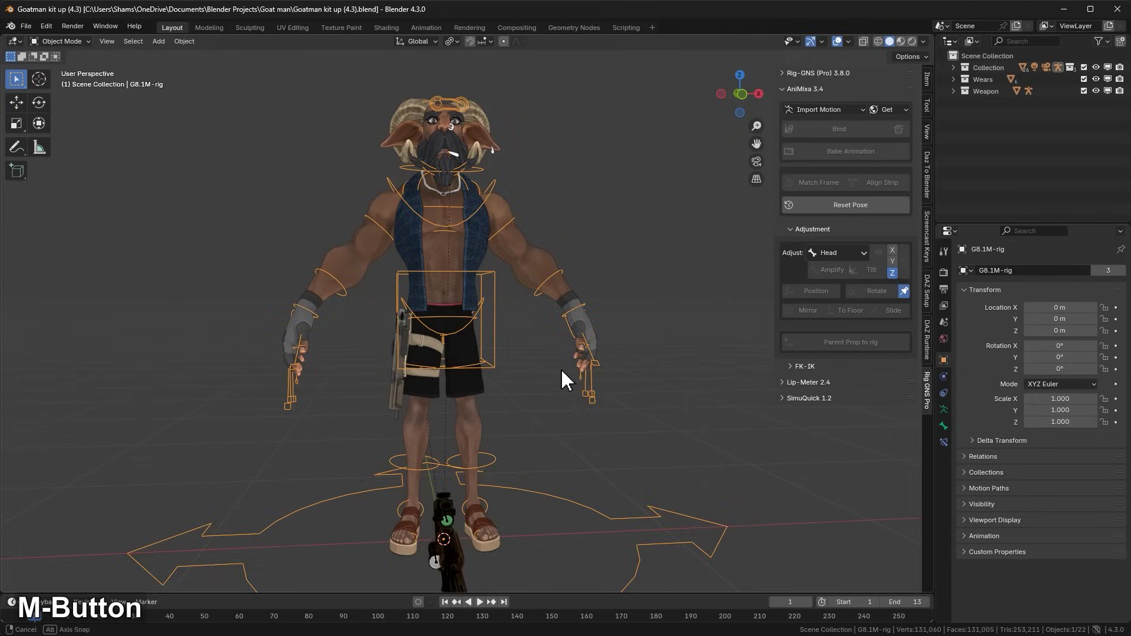
# Switch to Blender and import Firing Rifle.fbx from the Downloads folder as a Mixamo motion.
pyautogui.moveTo(560, 379); pyautogui.dragTo(589, 353, button='middle')
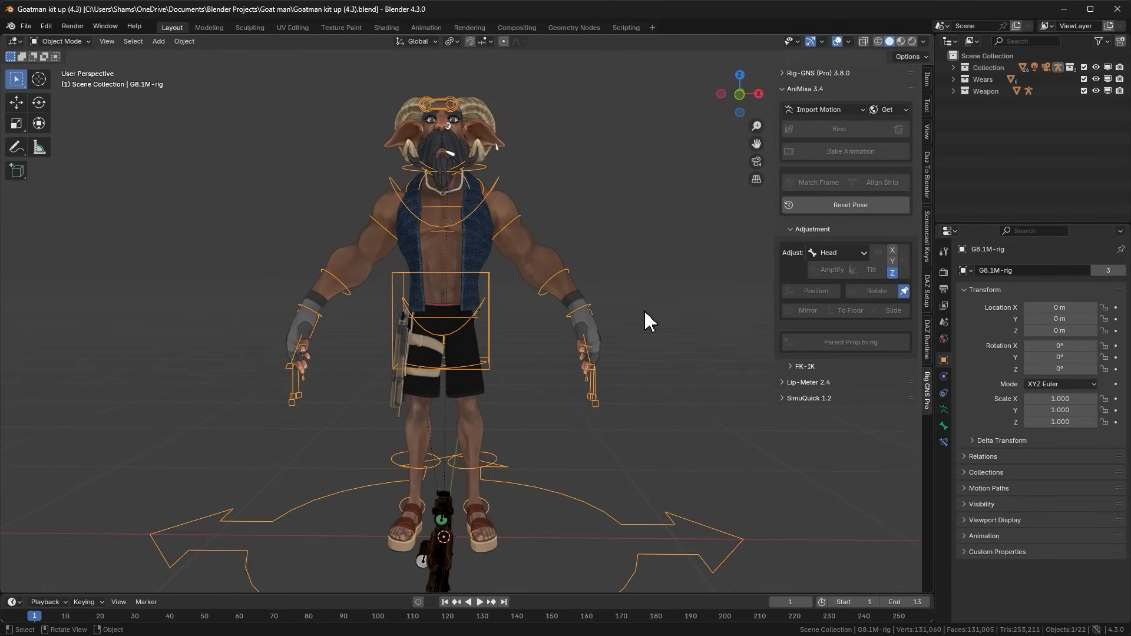
pyautogui.click(804, 105)
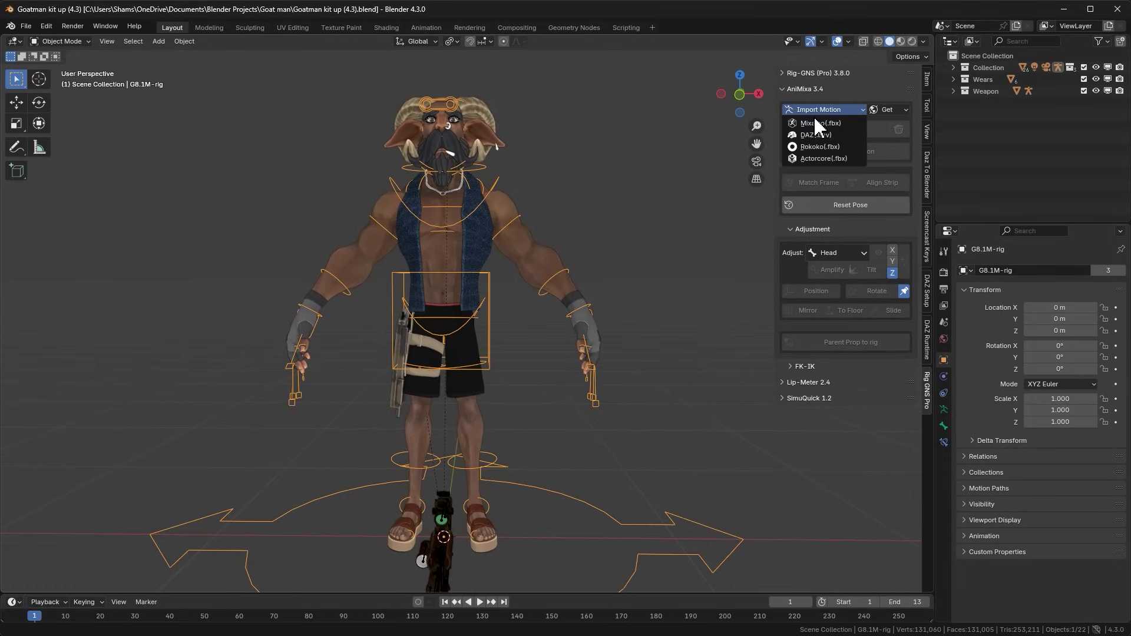
pyautogui.click(812, 118)
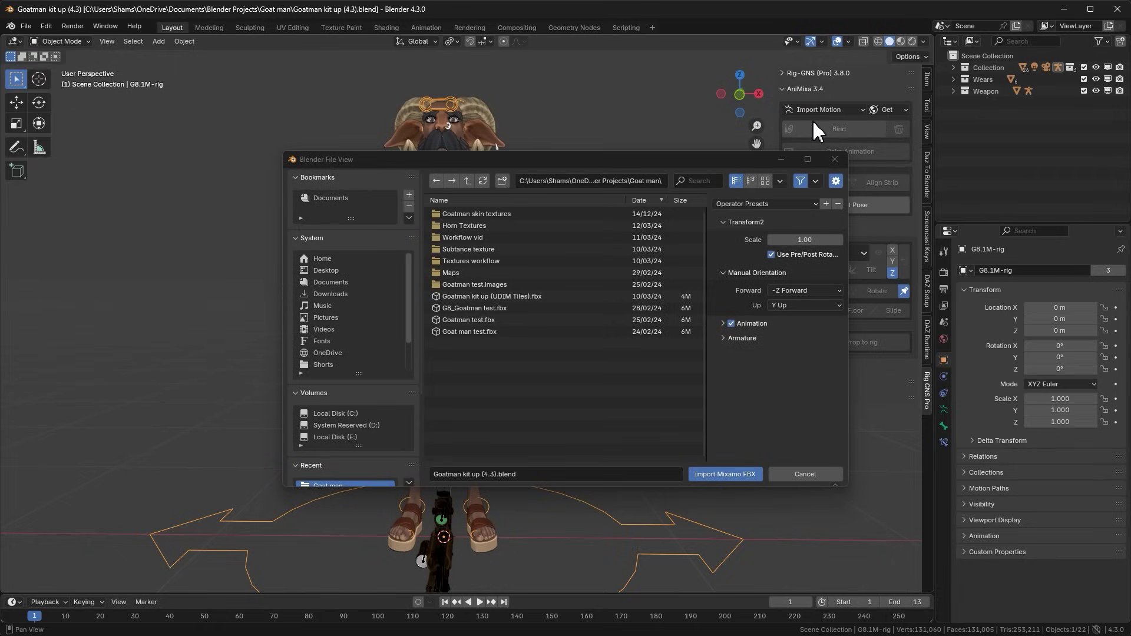
pyautogui.click(338, 292)
pyautogui.click(458, 238)
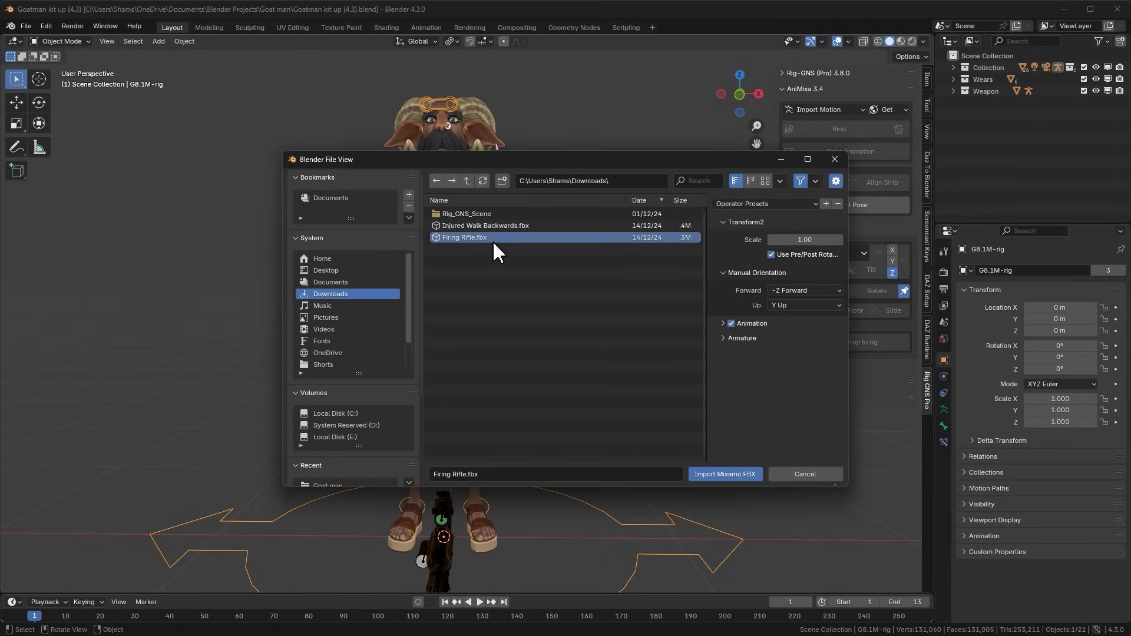
pyautogui.click(725, 475)
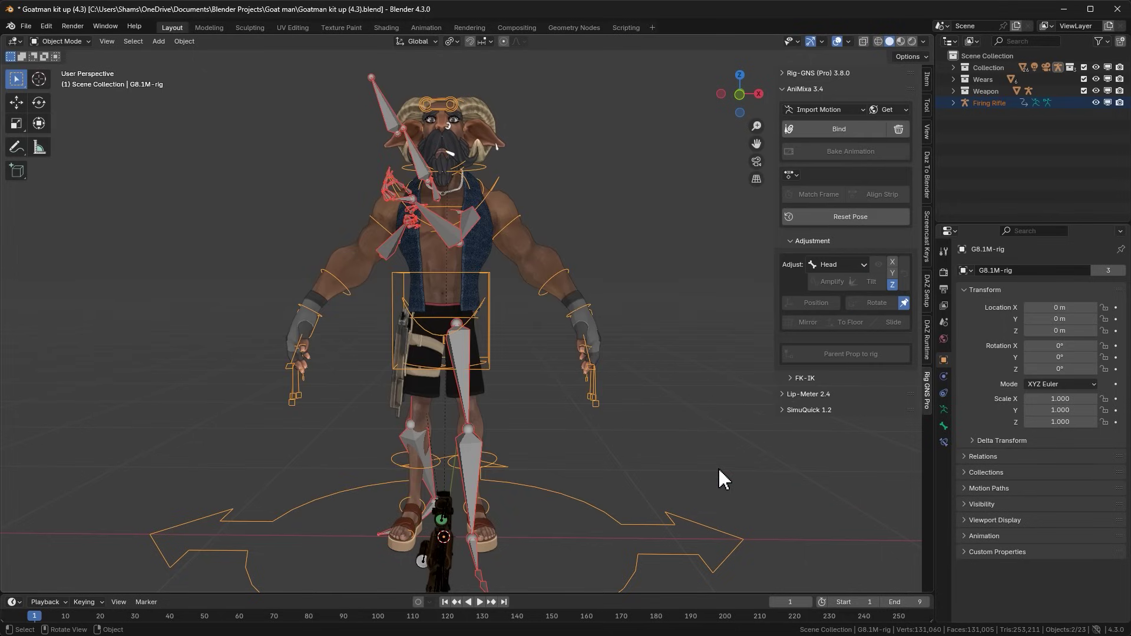
# Bind the imported Firing Rifle motion to the character rig and examine the resulting arm pose.
pyautogui.click(822, 129)
pyautogui.moveTo(443, 171); pyautogui.dragTo(882, 205, button='middle')
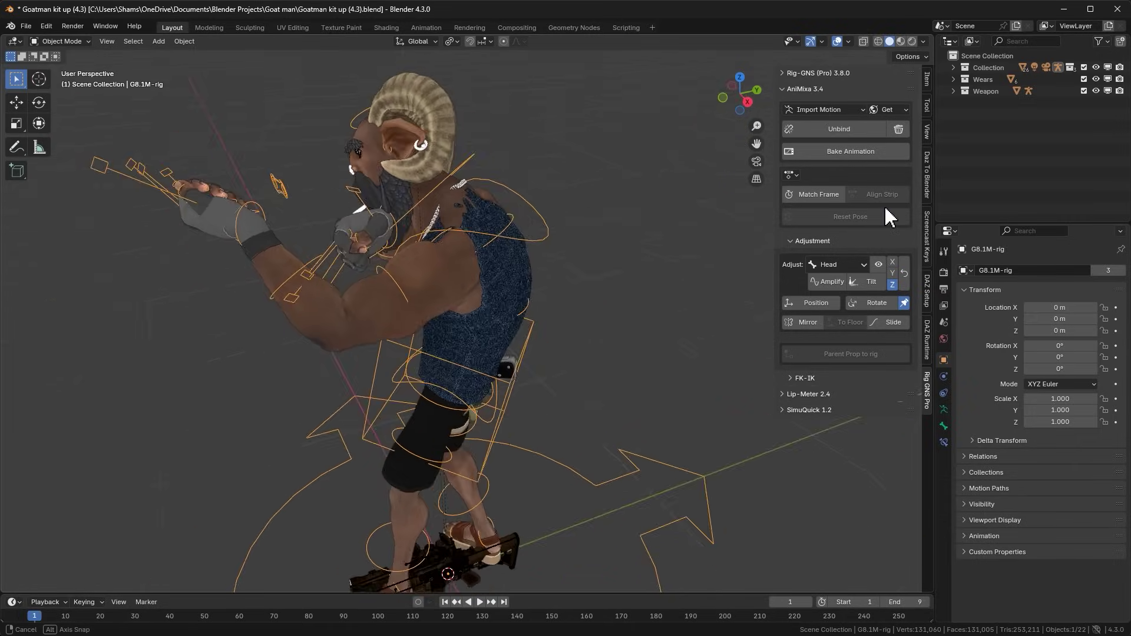
pyautogui.scroll(4, 426, 218)
pyautogui.moveTo(425, 218); pyautogui.dragTo(466, 239, button='middle')
# Choose Shoulder as the body part to adjust in the bound rifle pose.
pyautogui.click(811, 240)
pyautogui.click(813, 241)
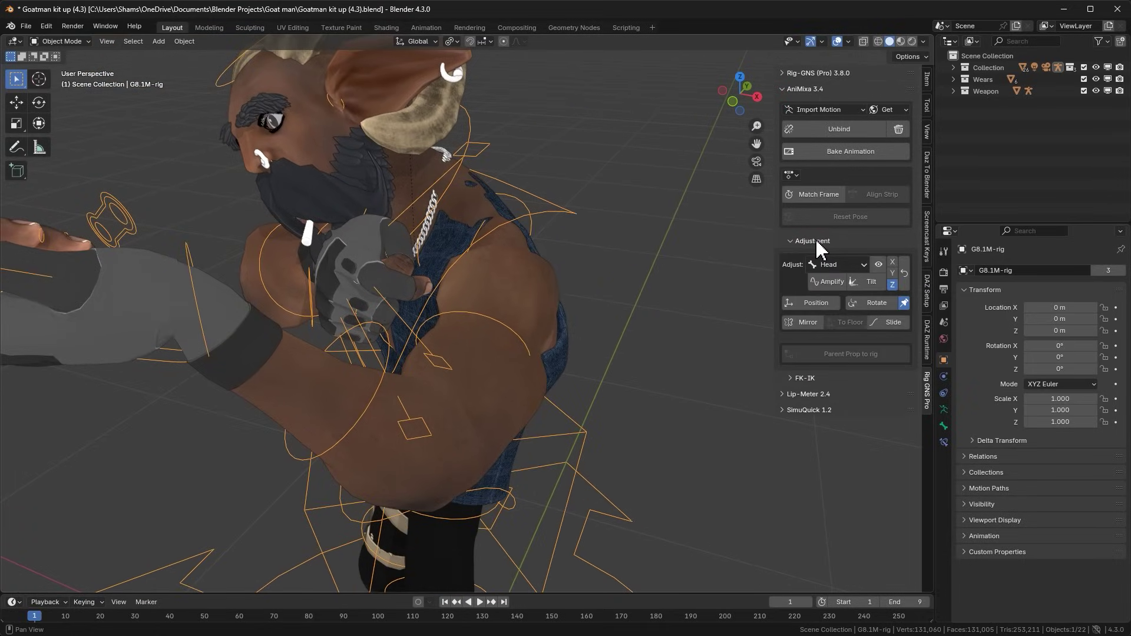
pyautogui.click(834, 264)
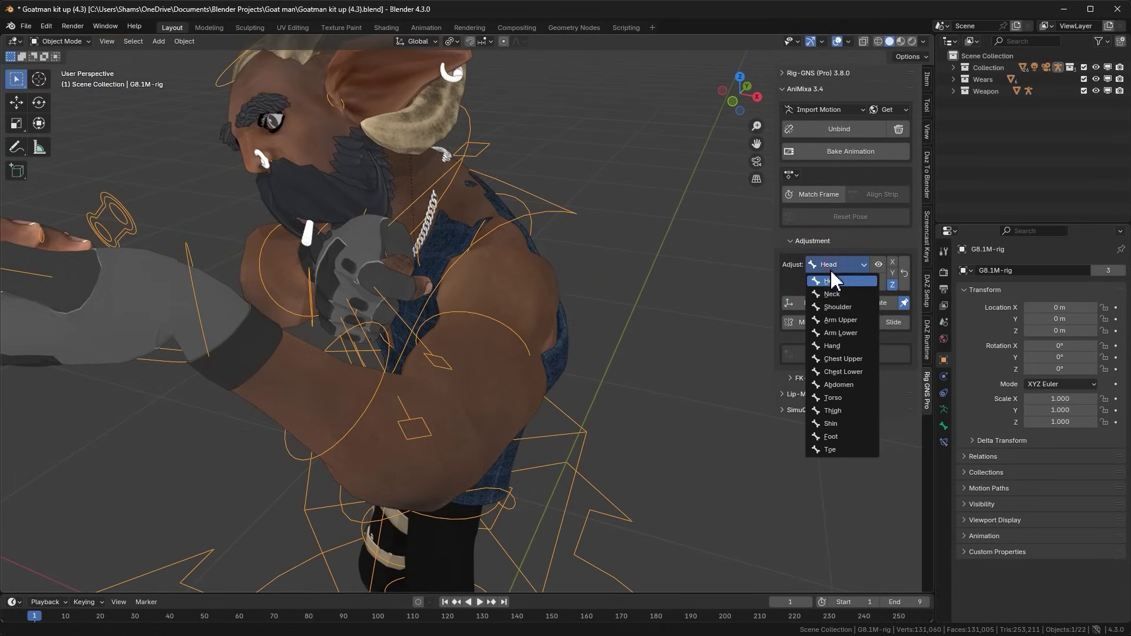
pyautogui.click(830, 307)
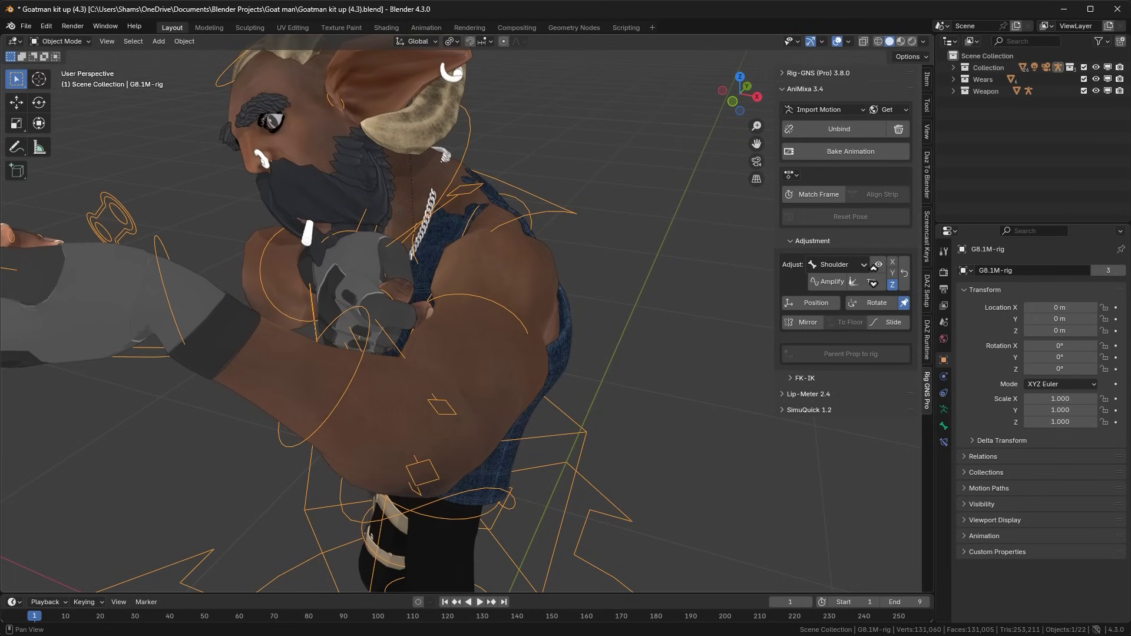
pyautogui.moveTo(571, 263); pyautogui.dragTo(465, 268, button='middle')
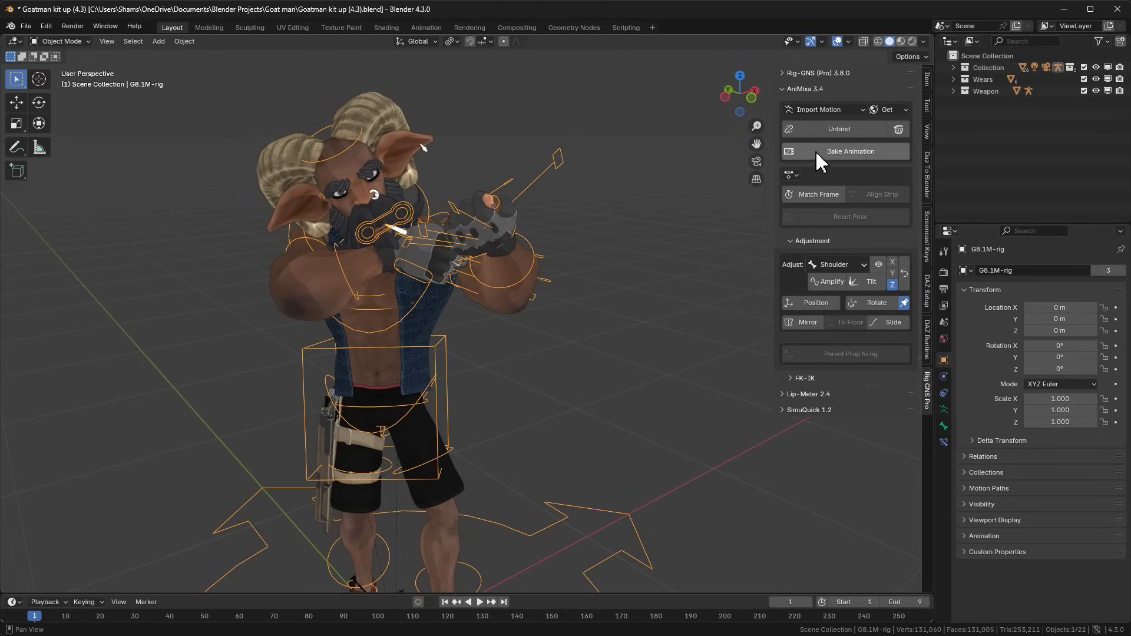
# Unbind the Firing Rifle motion from the character rig and bind it again.
pyautogui.click(857, 131)
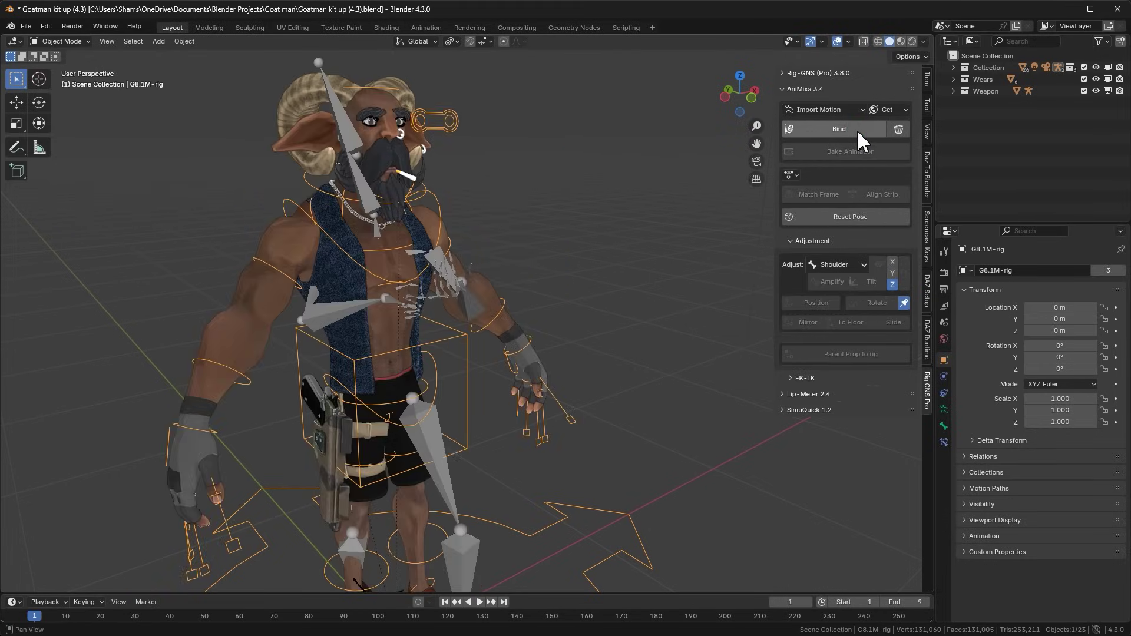
pyautogui.moveTo(695, 165); pyautogui.dragTo(530, 188, button='middle')
pyautogui.click(806, 132)
# Bake the bound Firing Rifle animation to an action from frame 1 to 9 with a frame step of 1.
pyautogui.moveTo(613, 180); pyautogui.dragTo(633, 179, button='middle')
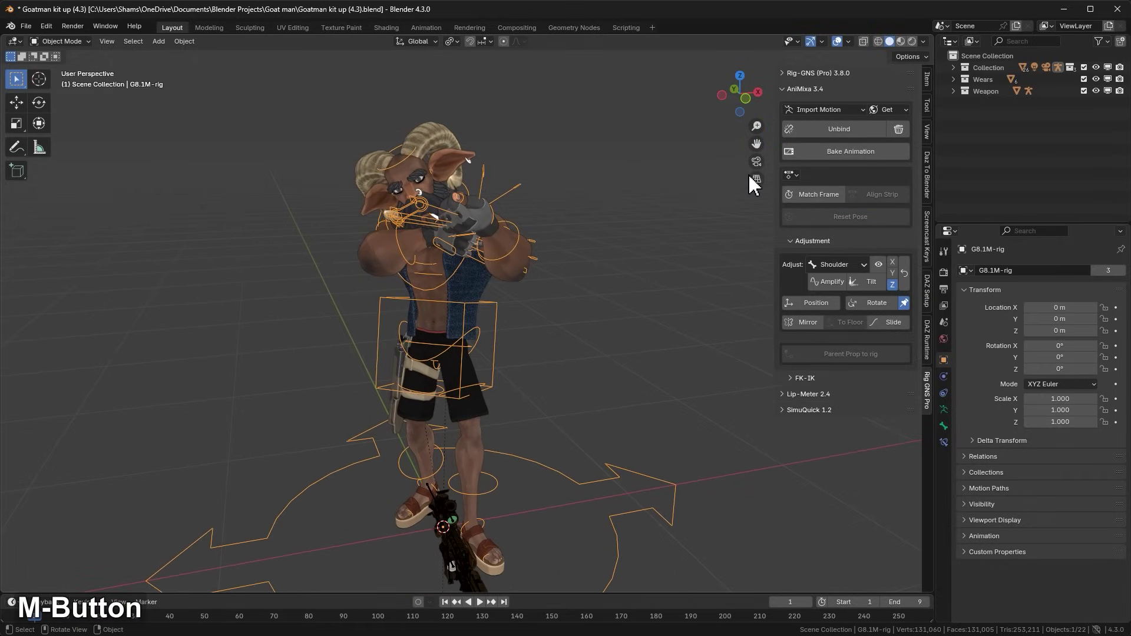
pyautogui.click(837, 155)
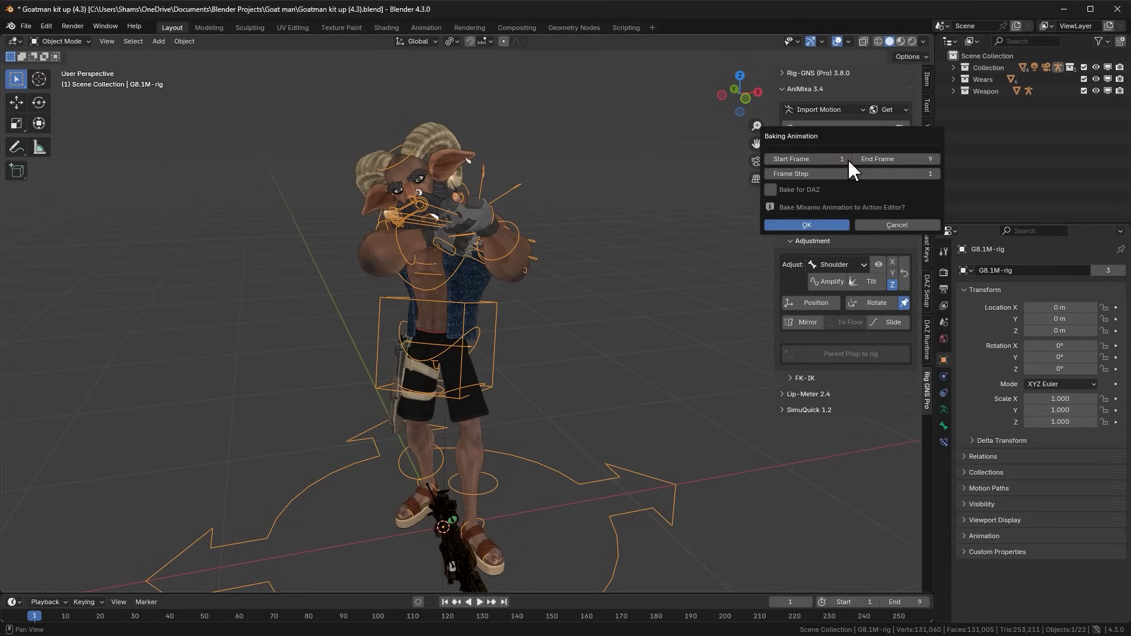
pyautogui.click(810, 221)
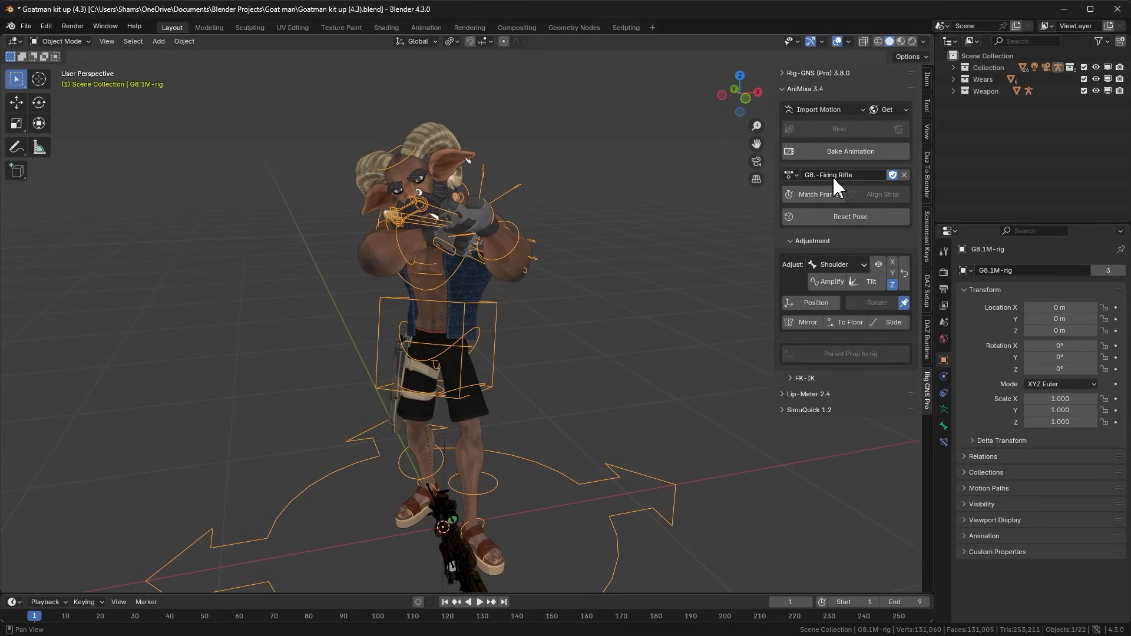
# Import the Mixamo motion file Injured Walk Backwards.fbx from the Downloads folder with its default import settings.
pyautogui.click(825, 108)
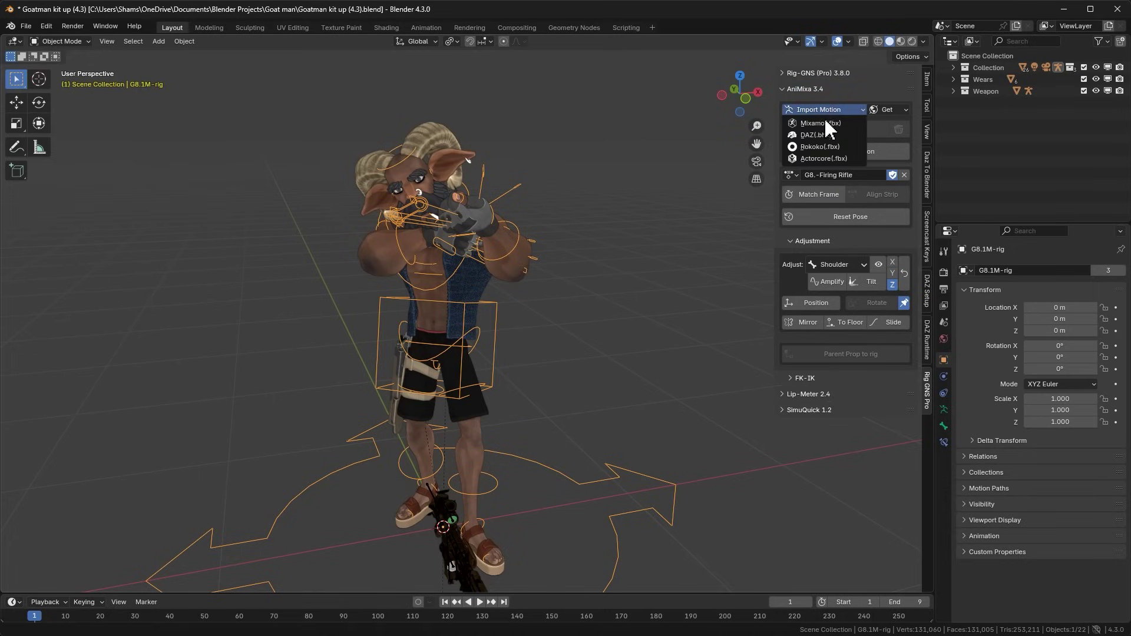
pyautogui.click(824, 121)
pyautogui.click(497, 226)
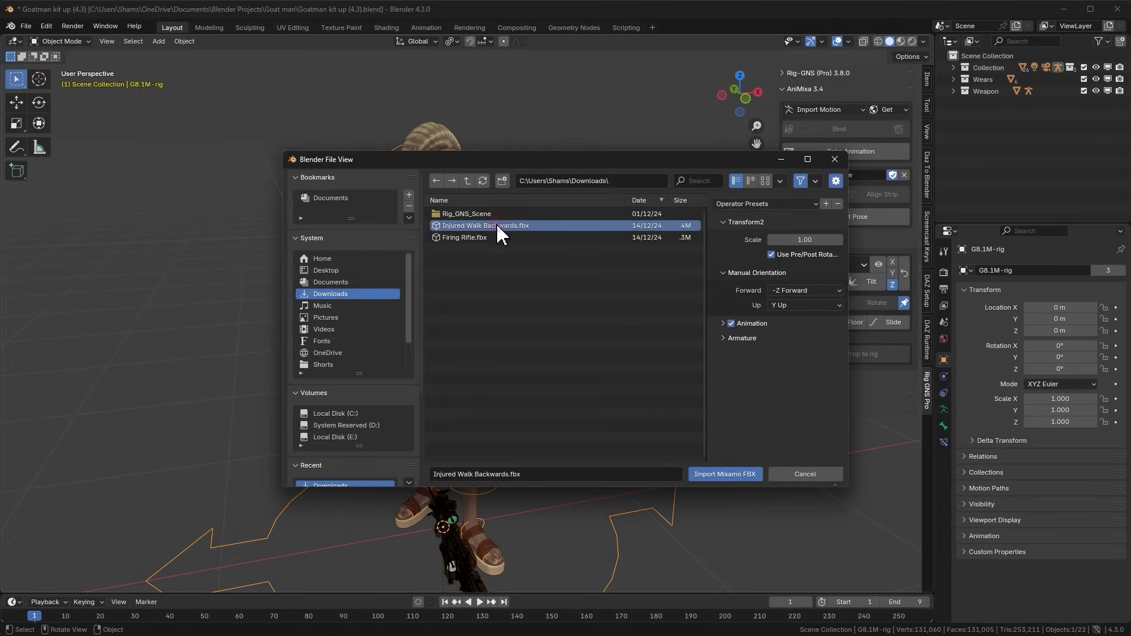
pyautogui.click(715, 472)
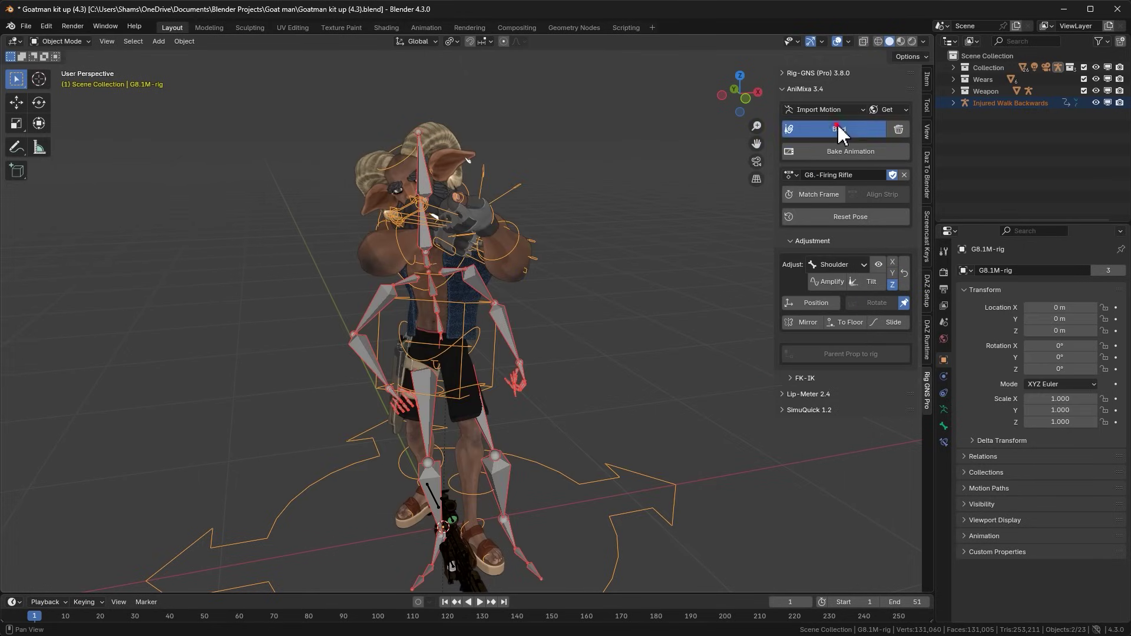
# Bind the imported Injured Walk Backwards motion to the character rig and preview its playback.
pyautogui.click(839, 129)
pyautogui.moveTo(699, 196); pyautogui.dragTo(420, 225, button='middle')
pyautogui.press('space')
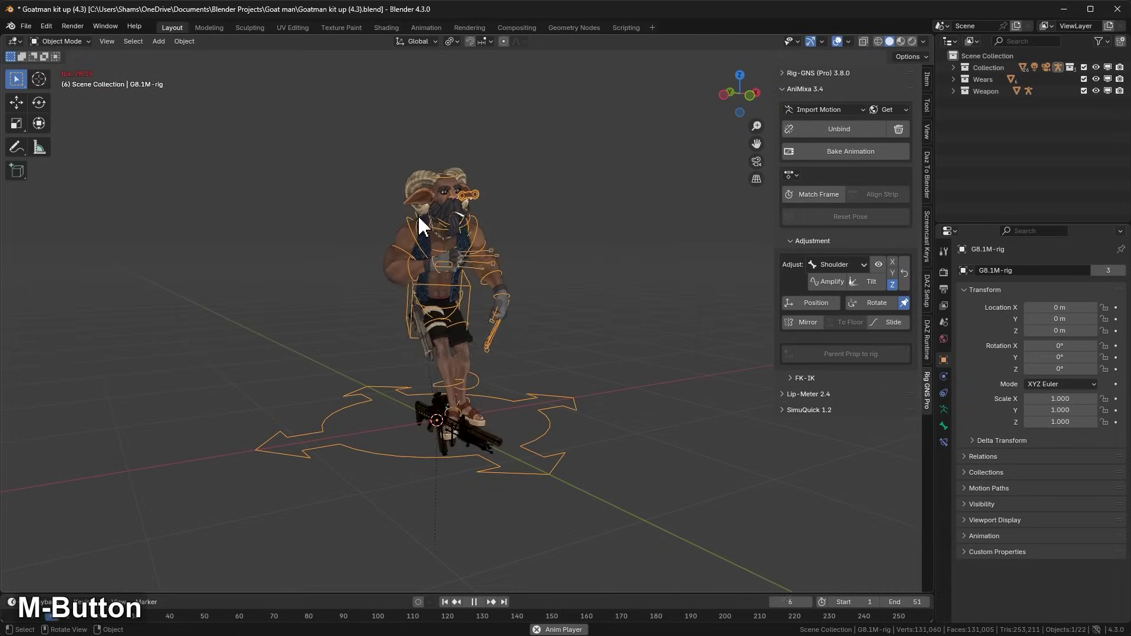
pyautogui.press('space')
# Bake the bound Injured Walk Backwards animation to an action from frame 1 to 51 with frame step 1, and play it back.
pyautogui.click(851, 154)
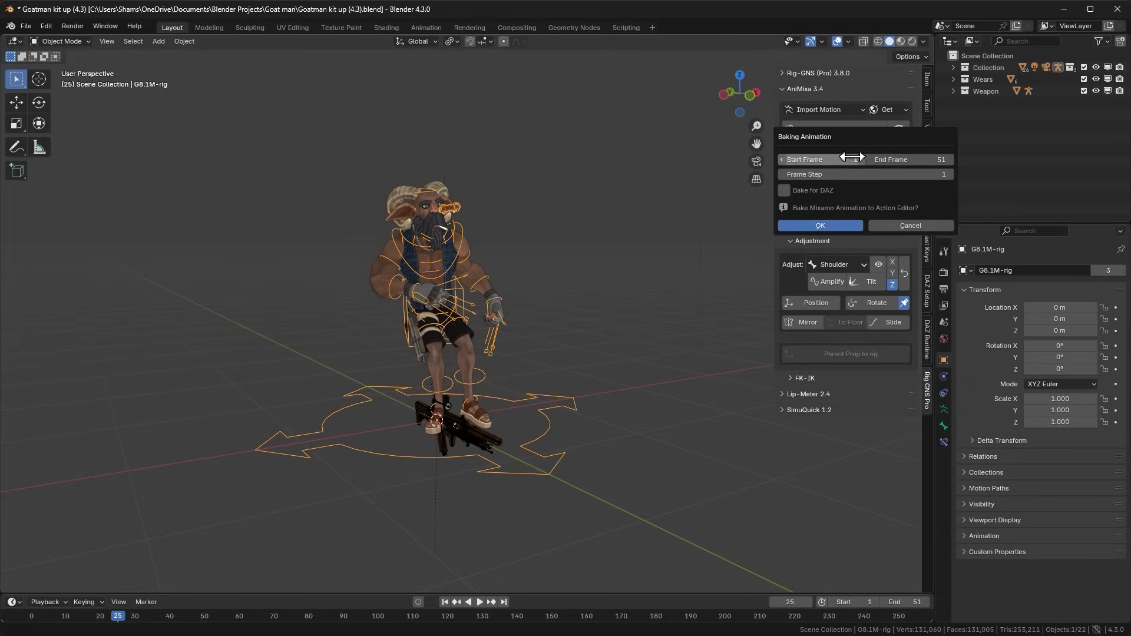
pyautogui.click(825, 226)
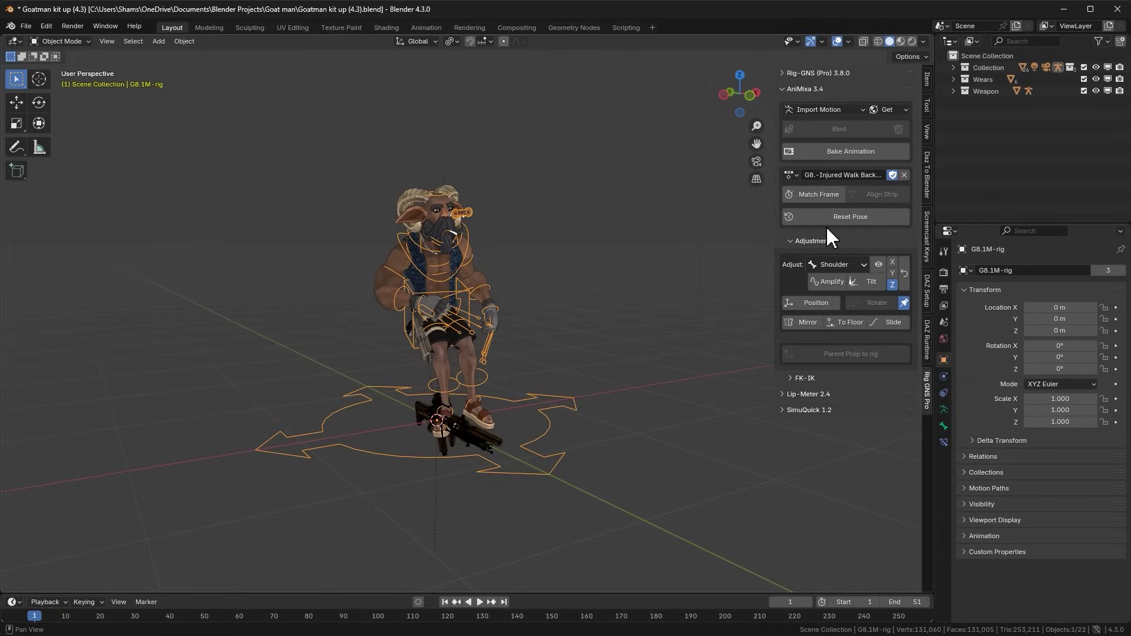
pyautogui.press('space')
pyautogui.moveTo(432, 259)
pyautogui.mouseDown(button='middle')
pyautogui.moveTo(506, 253)
pyautogui.moveTo(454, 253)
pyautogui.mouseUp(button='middle')
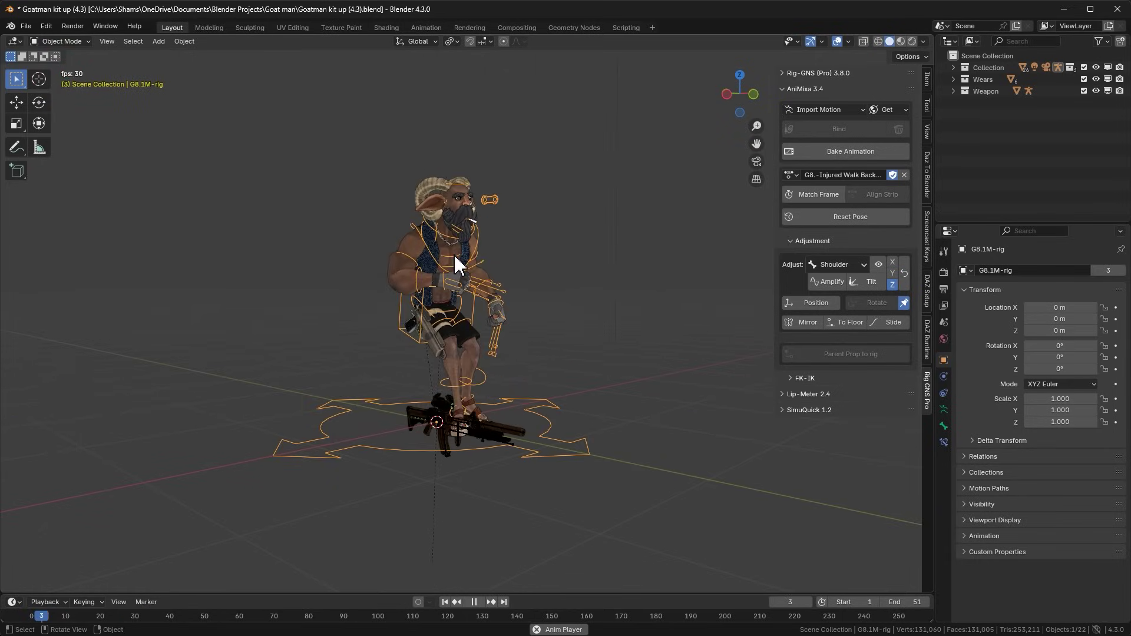
pyautogui.press('space')
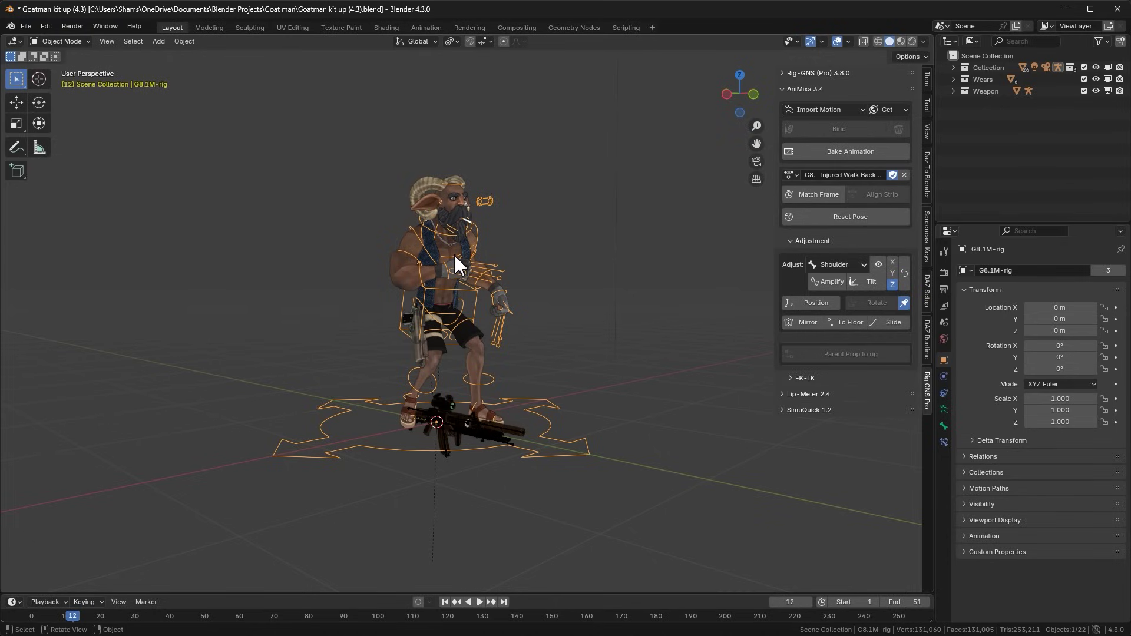
# Split off a new area beneath the 3D viewport and switch it to the Nonlinear Animation editor.
pyautogui.moveTo(930, 601); pyautogui.dragTo(914, 462)
pyautogui.click(14, 469)
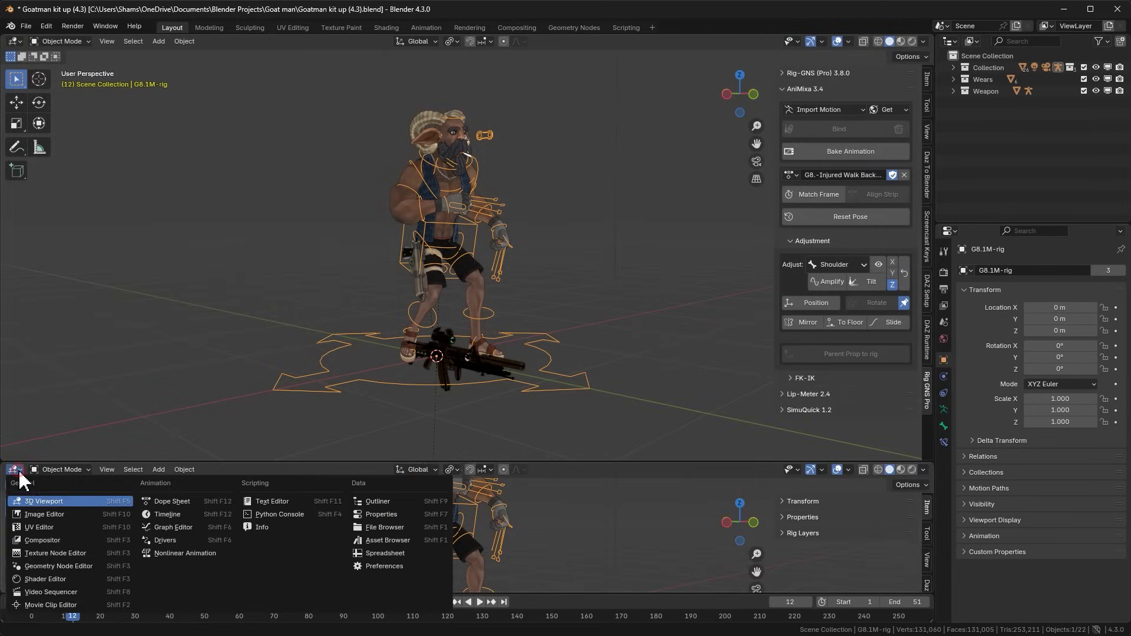
pyautogui.click(184, 555)
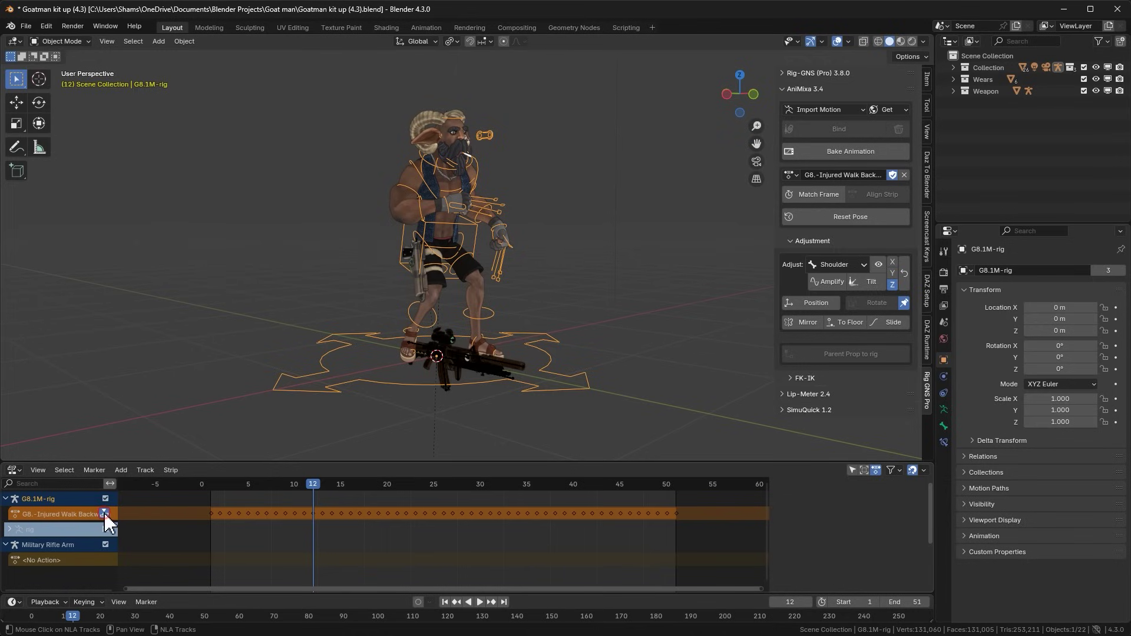
# Push the Injured Walk Backwards action down into an NLA strip and assign the Firing Rifle action to the rig.
pyautogui.click(105, 512)
pyautogui.press('space')
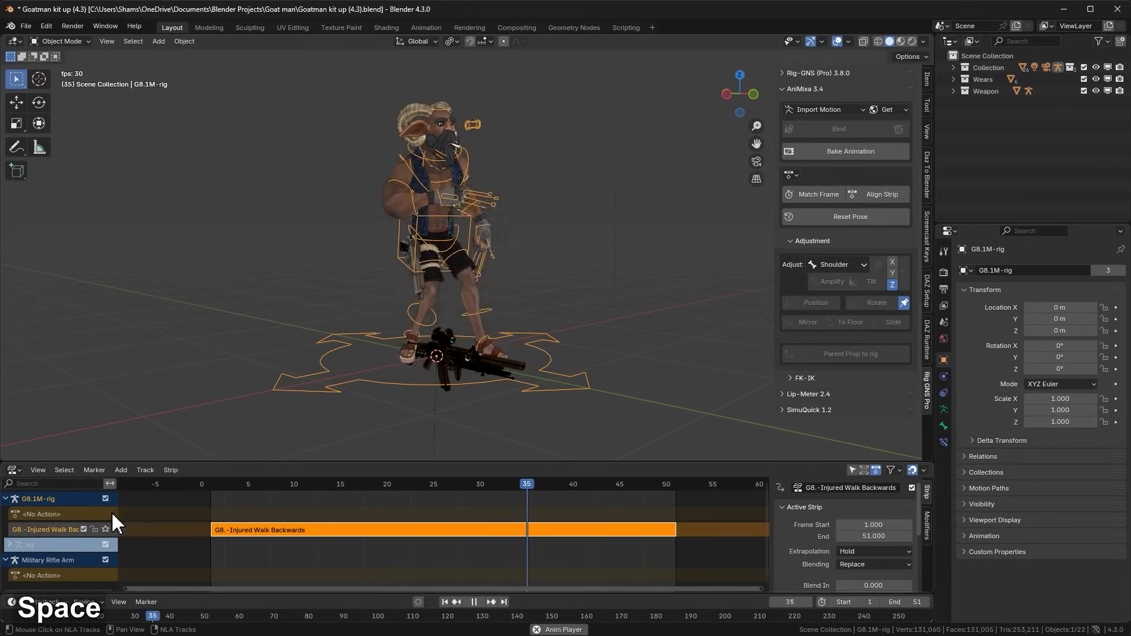
pyautogui.click(793, 176)
pyautogui.click(824, 191)
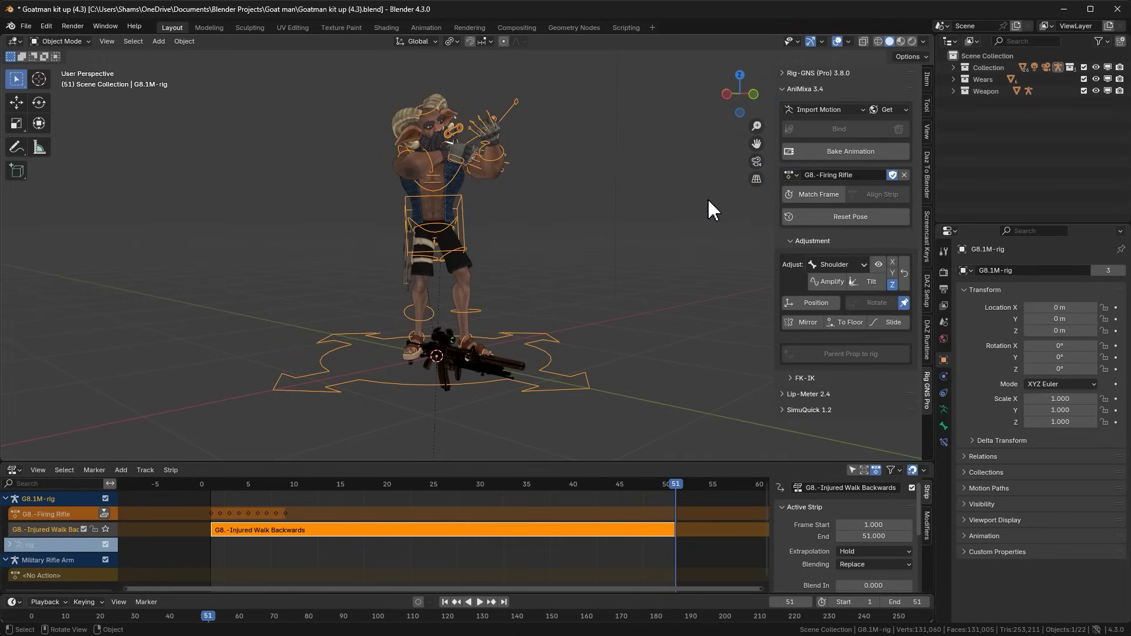
pyautogui.press('space')
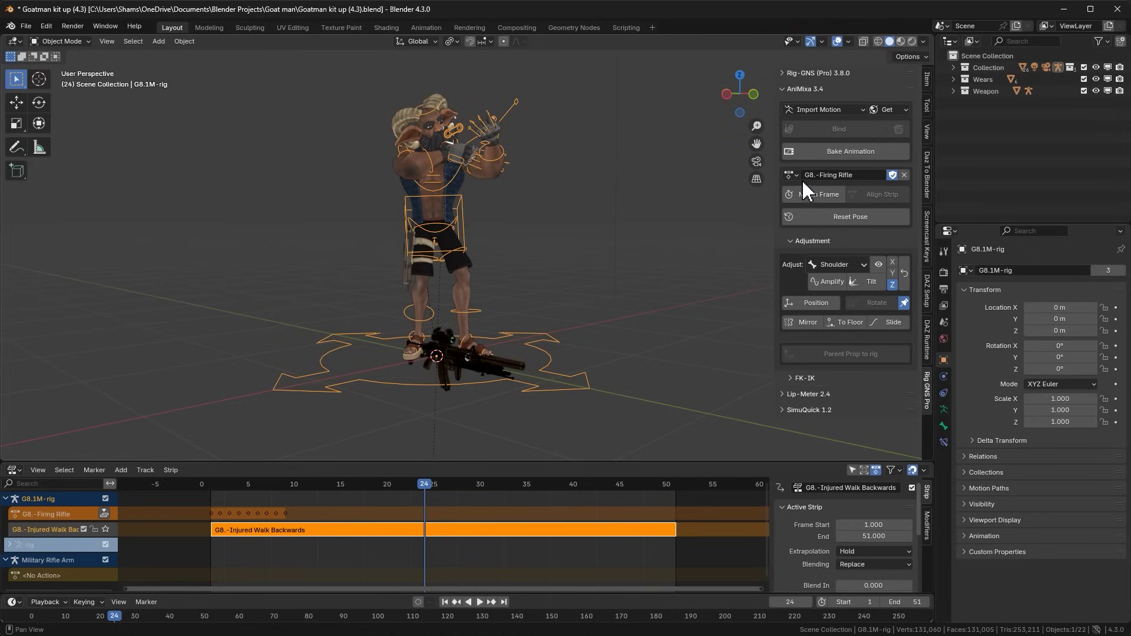
# Mute the Thigh motion in the Firing Rifle action while the animation plays.
pyautogui.click(798, 241)
pyautogui.click(797, 241)
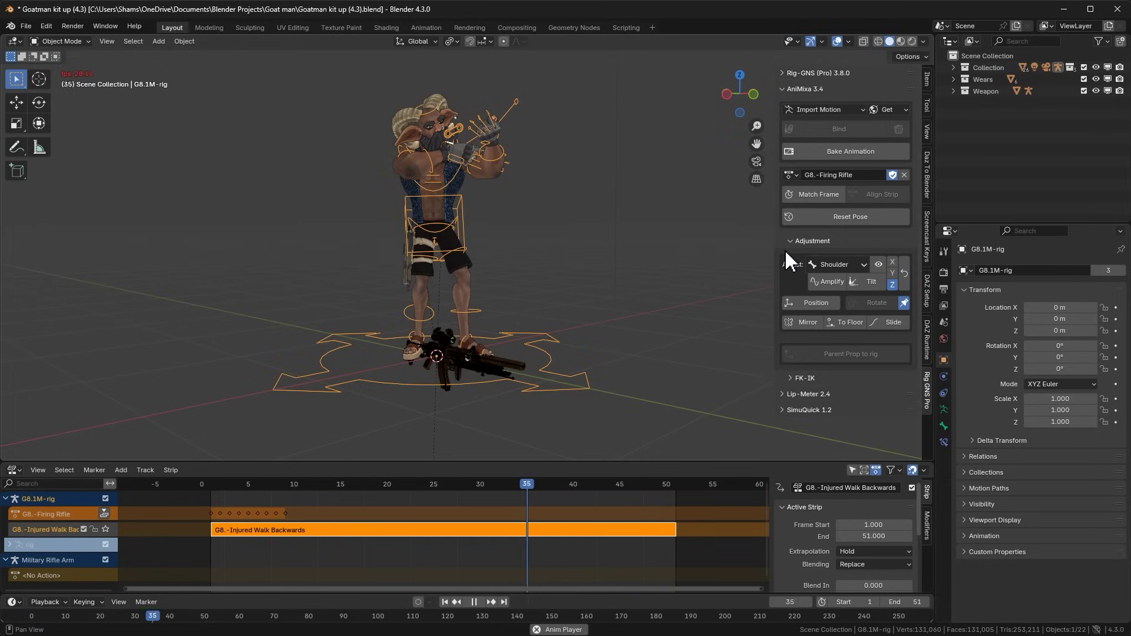
pyautogui.click(839, 265)
pyautogui.click(832, 411)
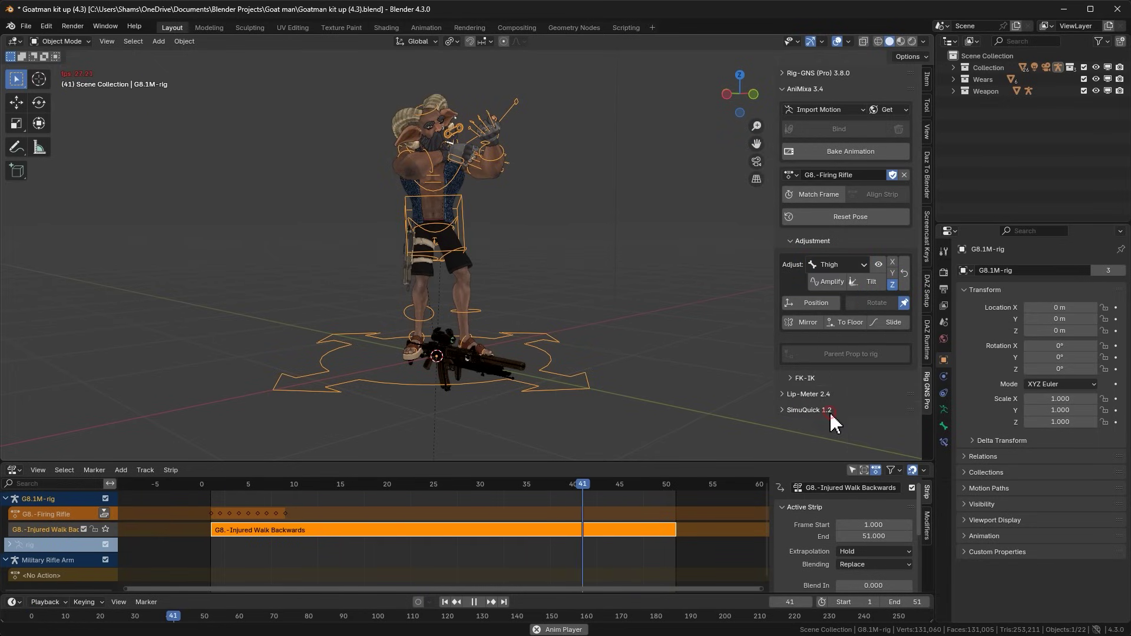
pyautogui.click(877, 265)
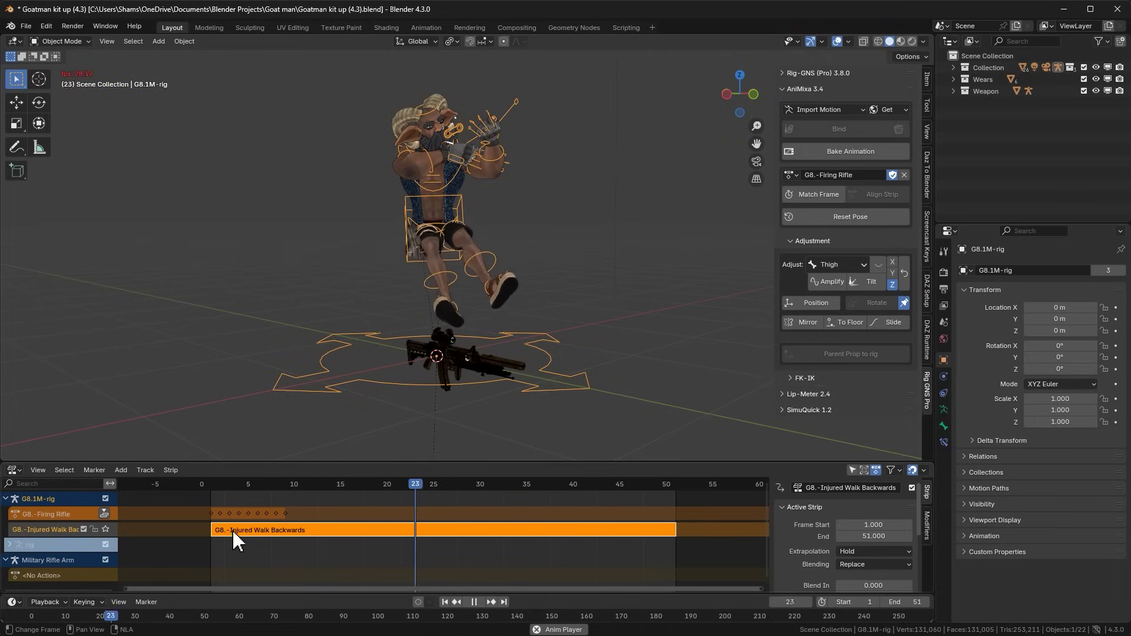
# Mute the Shin, Foot and Toe motion in the Firing Rifle action.
pyautogui.click(846, 265)
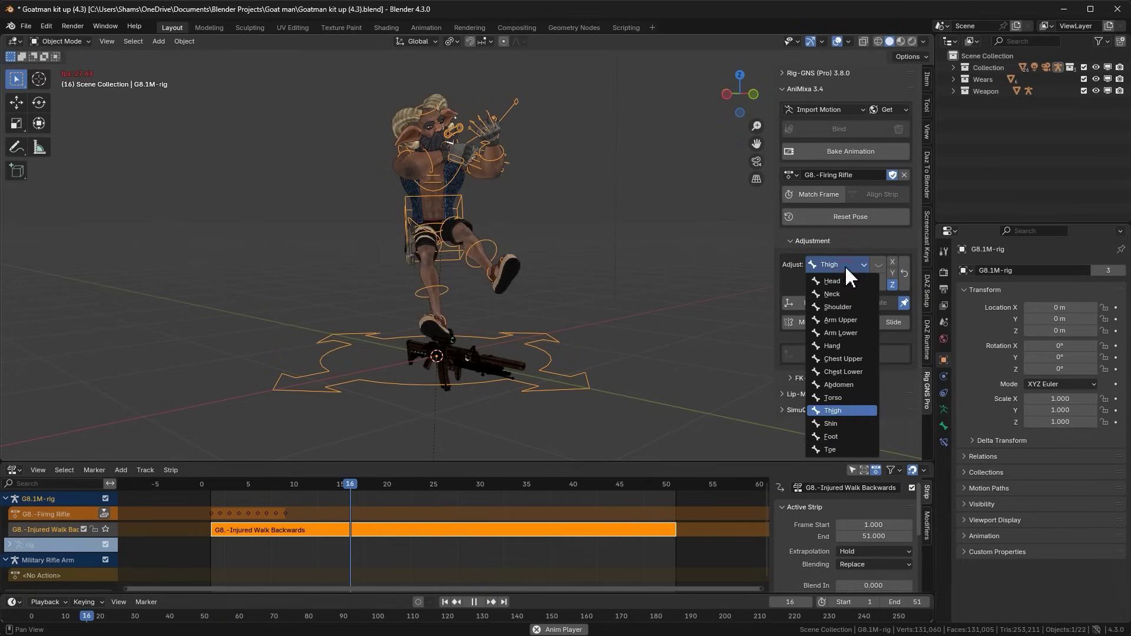
pyautogui.click(831, 423)
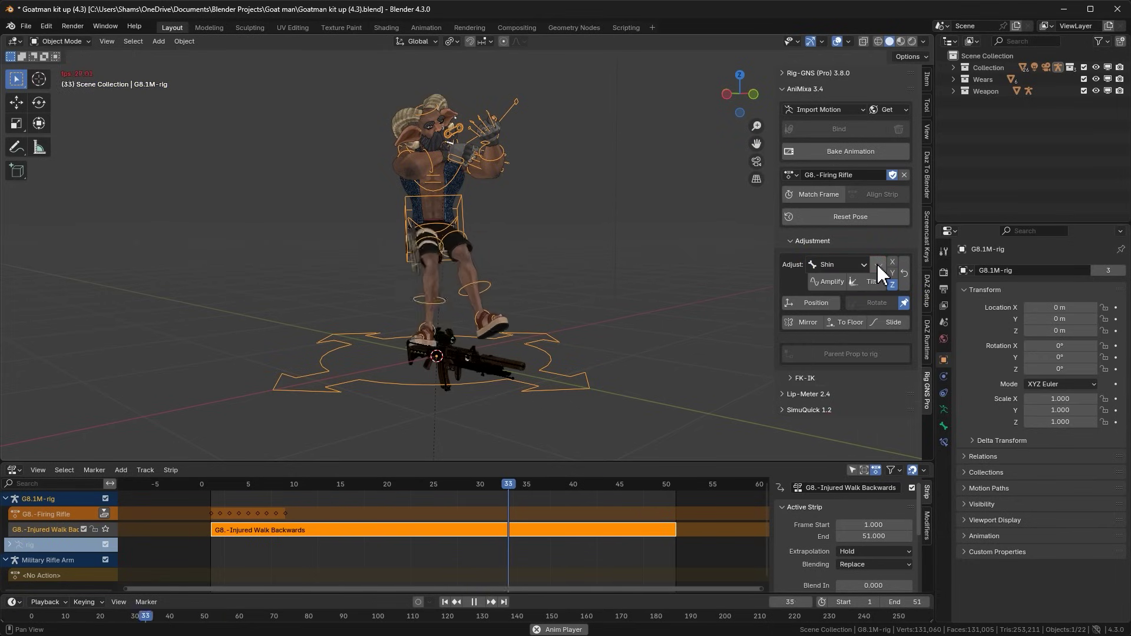
pyautogui.click(842, 266)
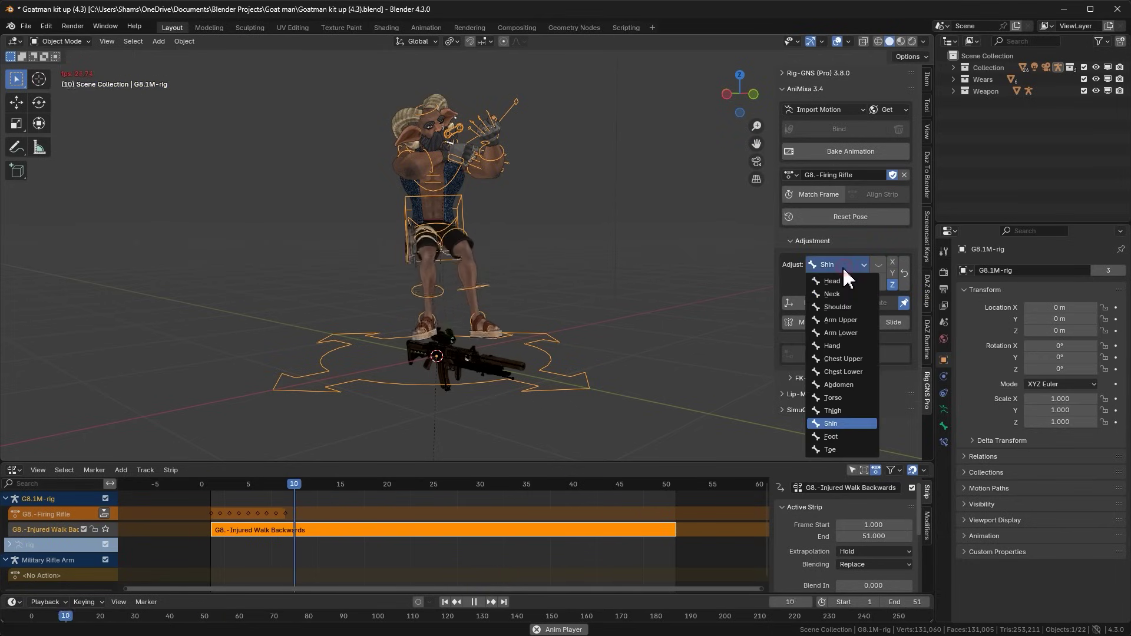
pyautogui.click(829, 436)
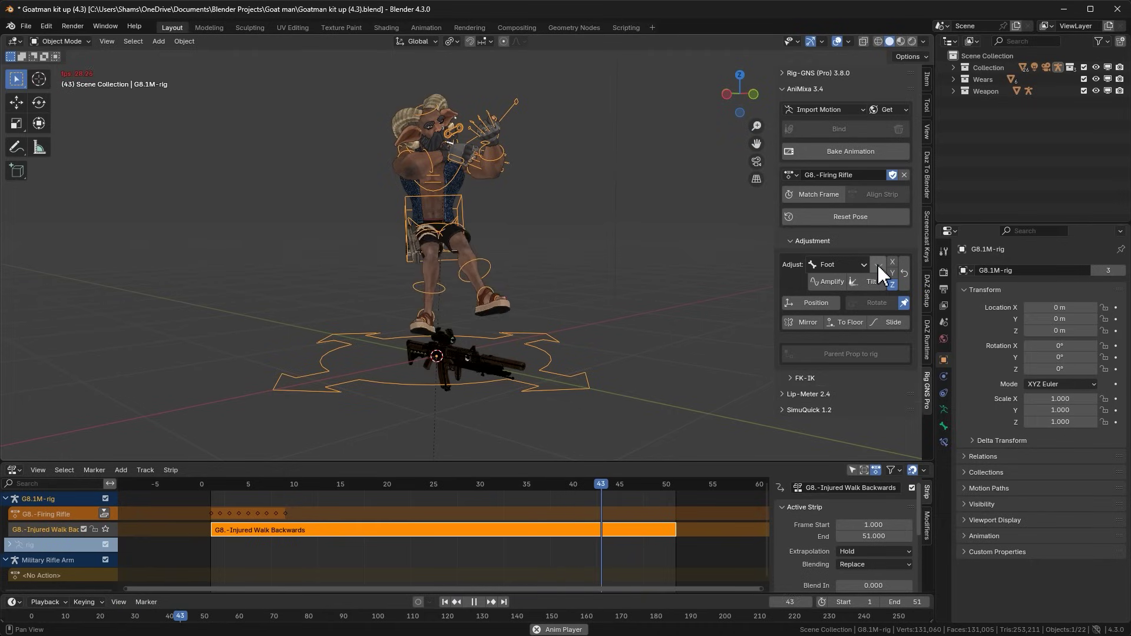
pyautogui.click(841, 265)
pyautogui.click(828, 457)
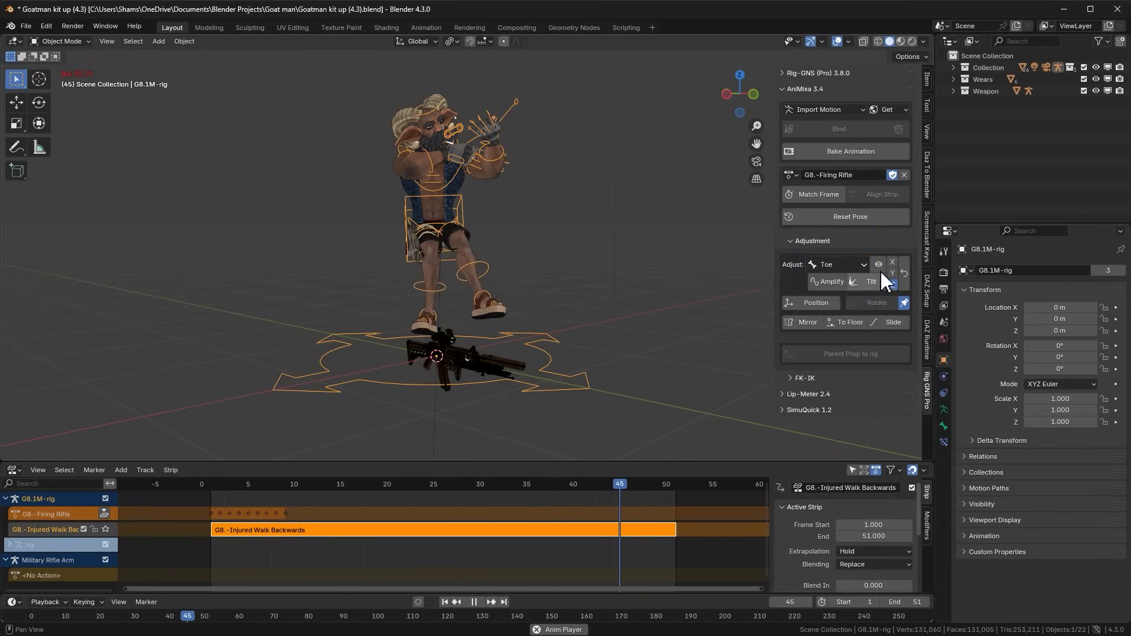
# Mute the Torso and Abdomen motion in the Firing Rifle action and check the combined pose from the side.
pyautogui.click(856, 264)
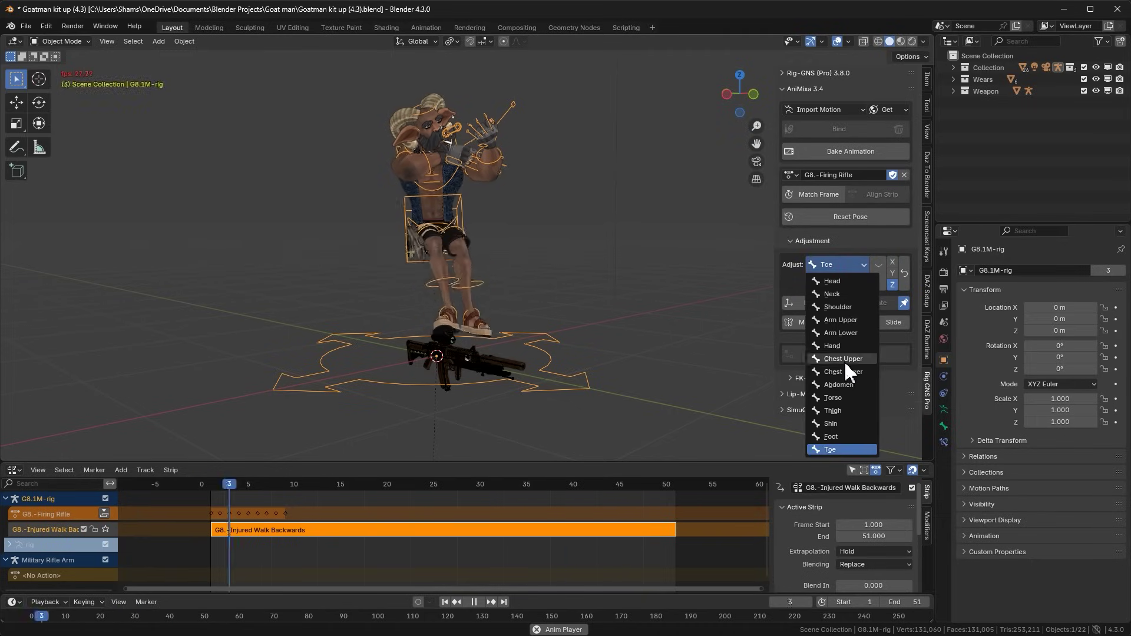
pyautogui.click(846, 397)
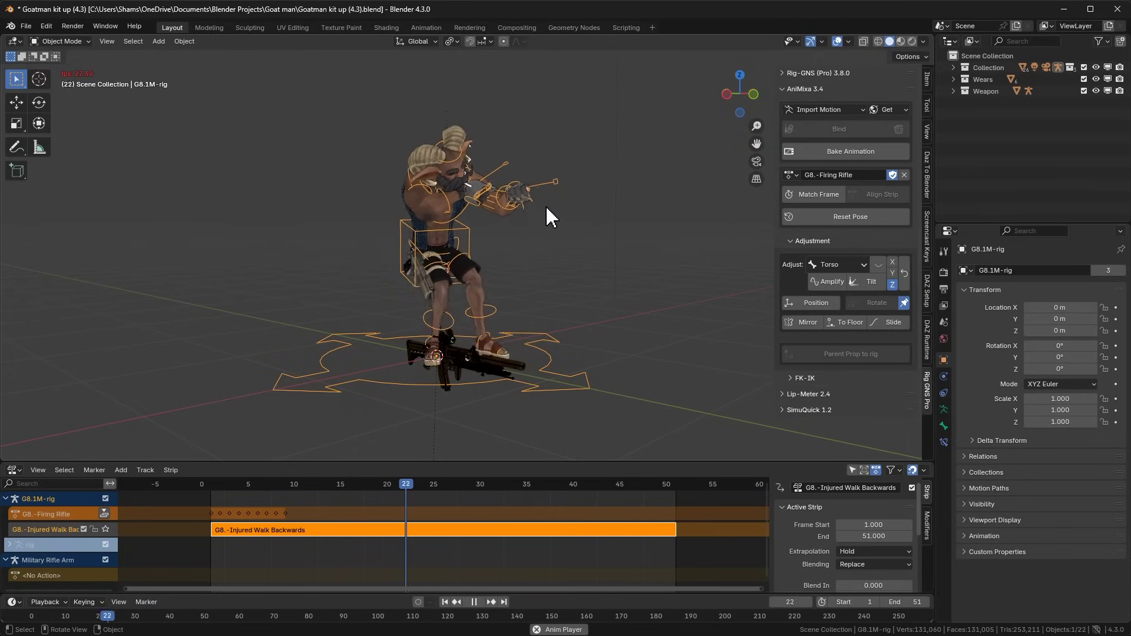
pyautogui.moveTo(548, 204); pyautogui.dragTo(548, 168, button='middle')
pyautogui.click(843, 264)
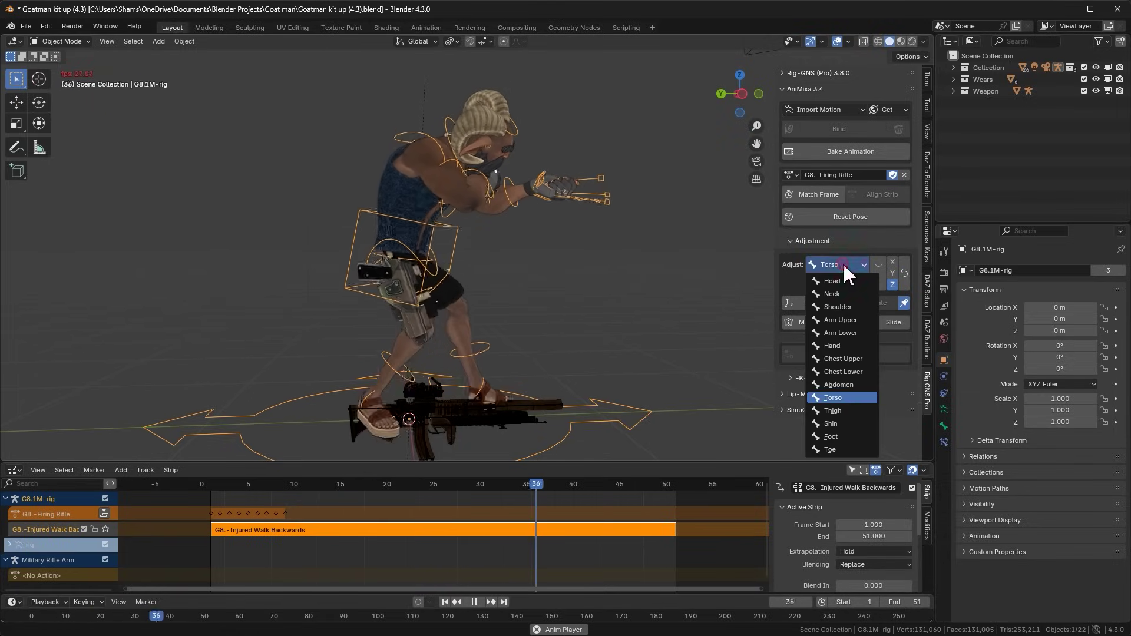
pyautogui.click(853, 379)
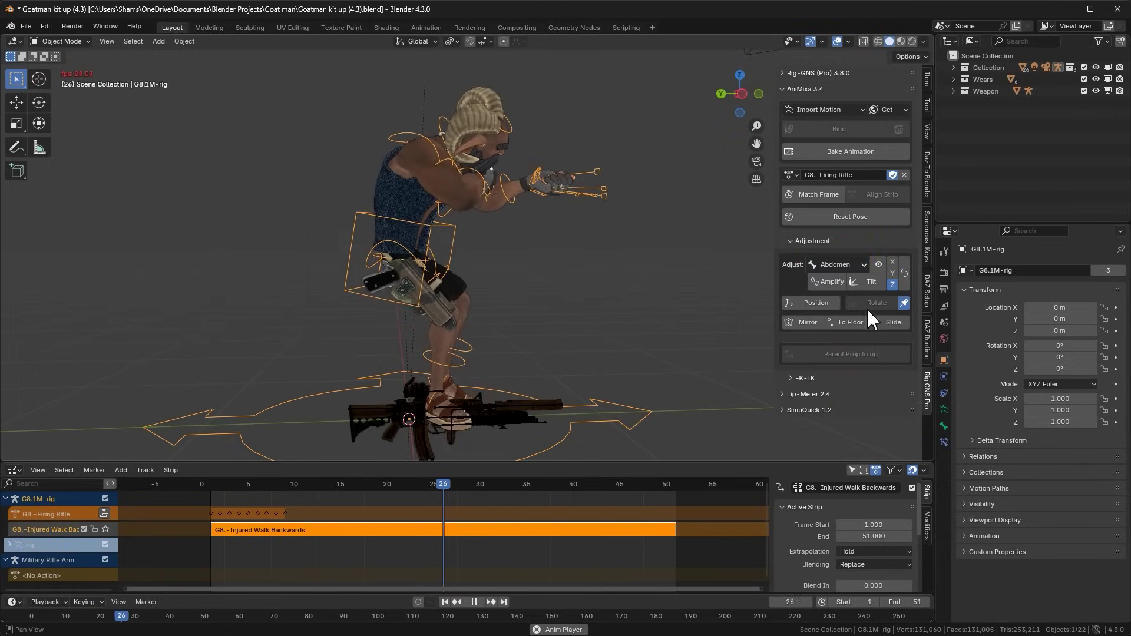
pyautogui.click(879, 264)
pyautogui.moveTo(599, 234); pyautogui.dragTo(470, 221, button='middle')
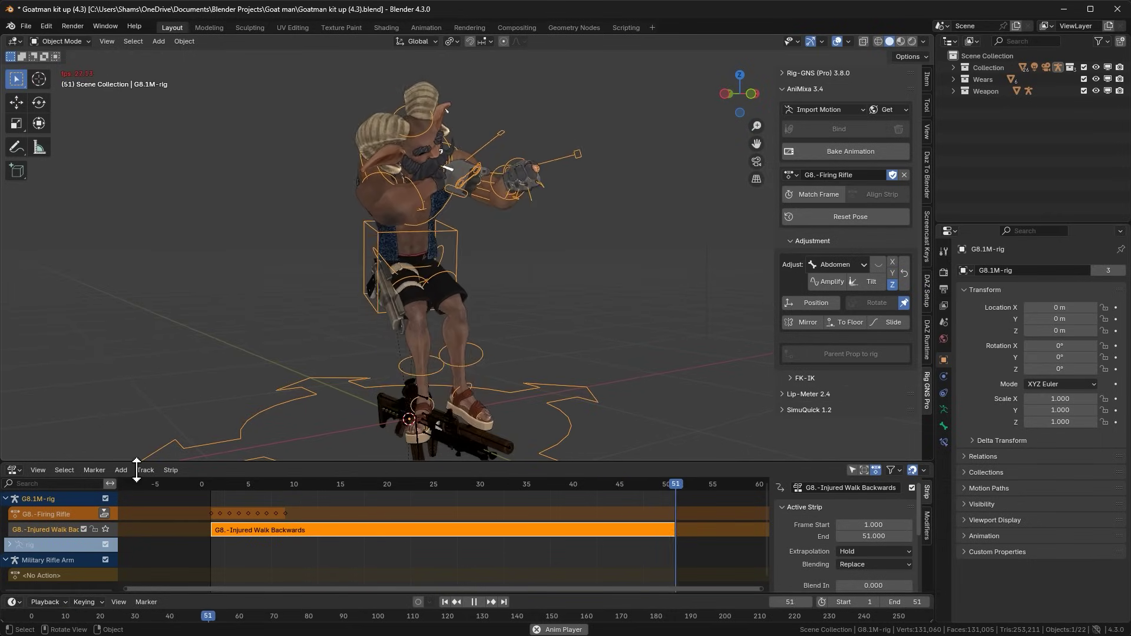
# Push the Firing Rifle action down into an NLA strip and bake the combined strips from frame 1 to 51 with frame step 1.
pyautogui.click(103, 512)
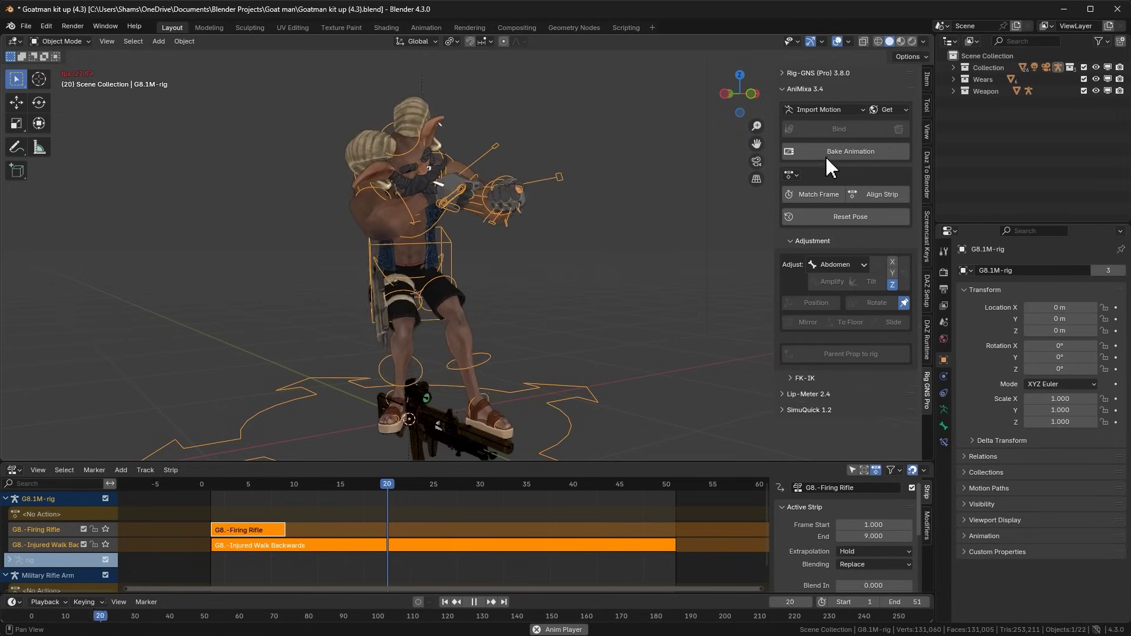
pyautogui.click(801, 155)
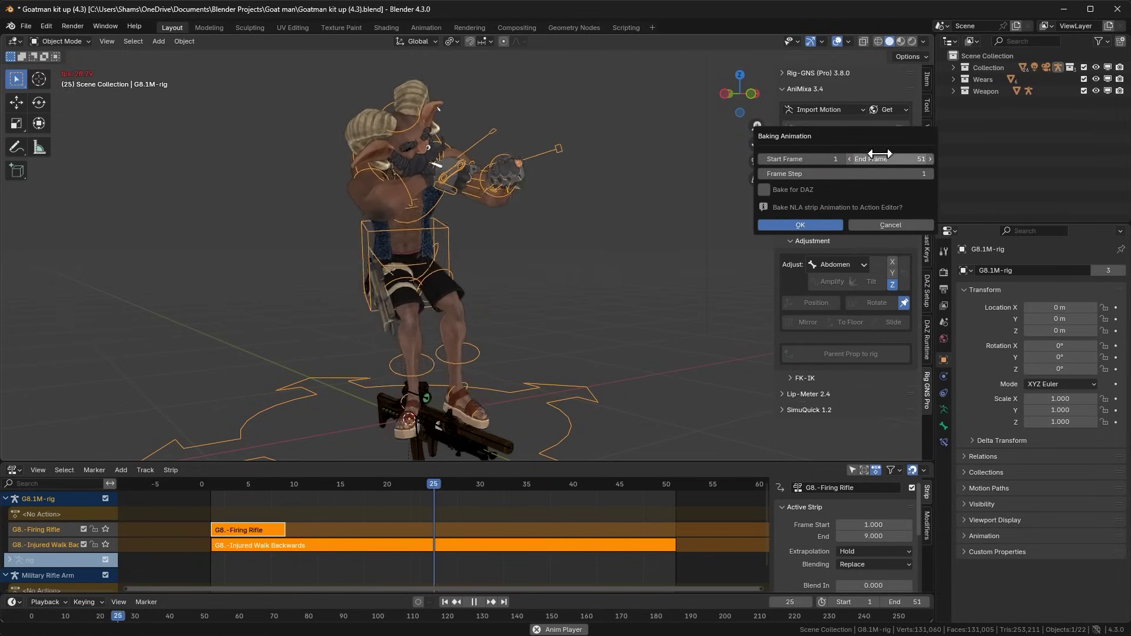
pyautogui.click(811, 224)
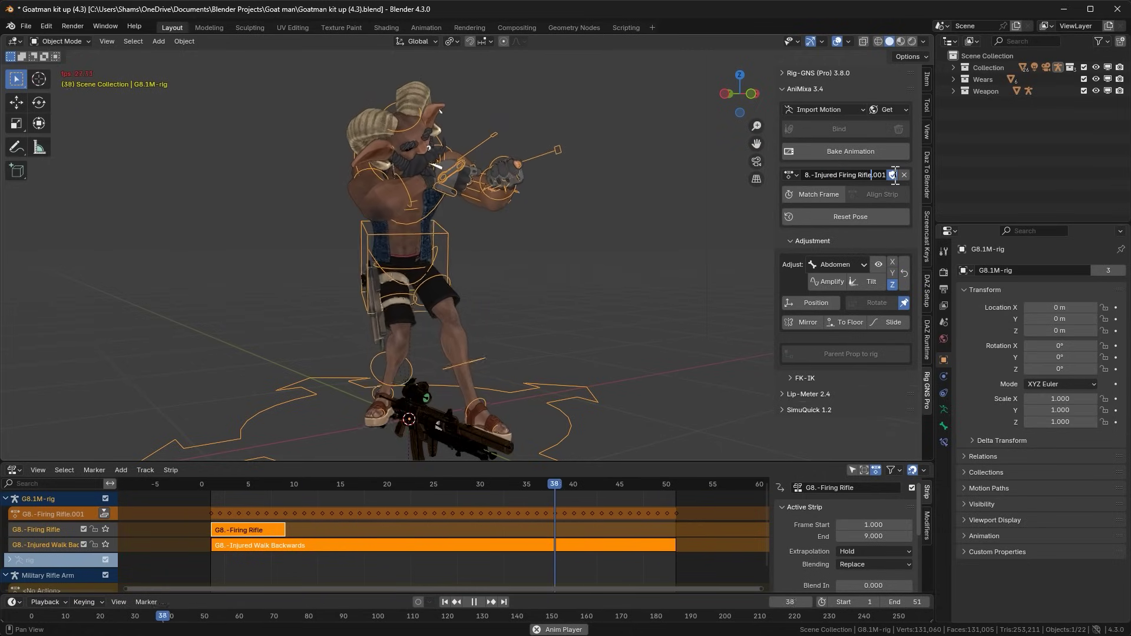
# Rename the baked action G8.-Injured Firing Rifle and delete the Firing Rifle and Injured Walk Backwards NLA tracks.
pyautogui.press('Delete')
pyautogui.press('Delete')
pyautogui.press('Delete')
pyautogui.press('Delete')
pyautogui.press('Return')
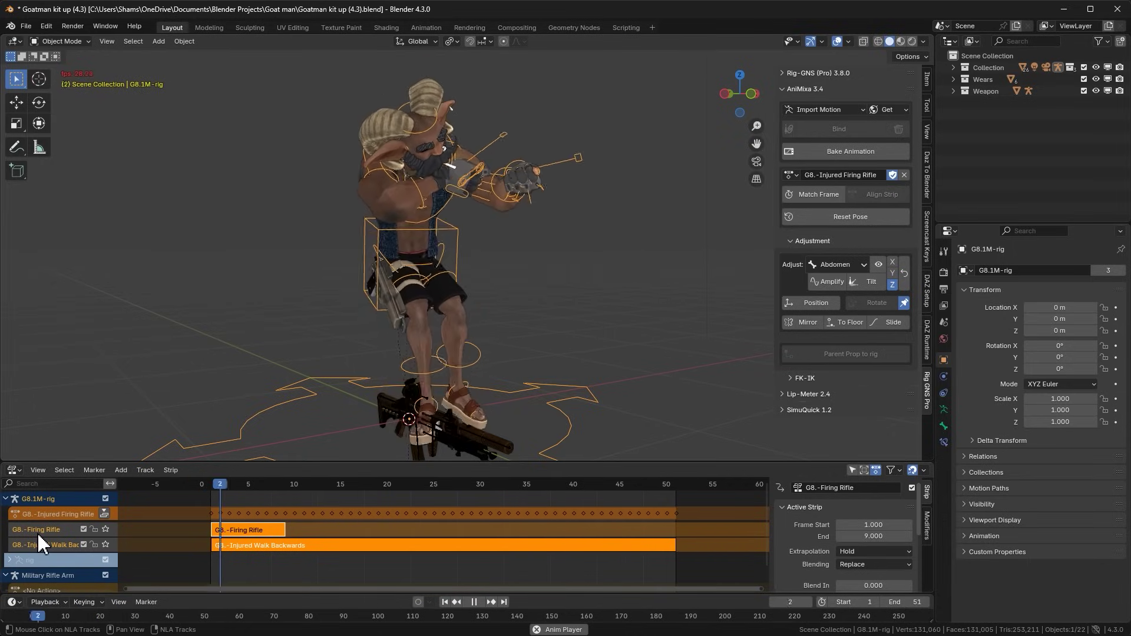
pyautogui.press('Delete')
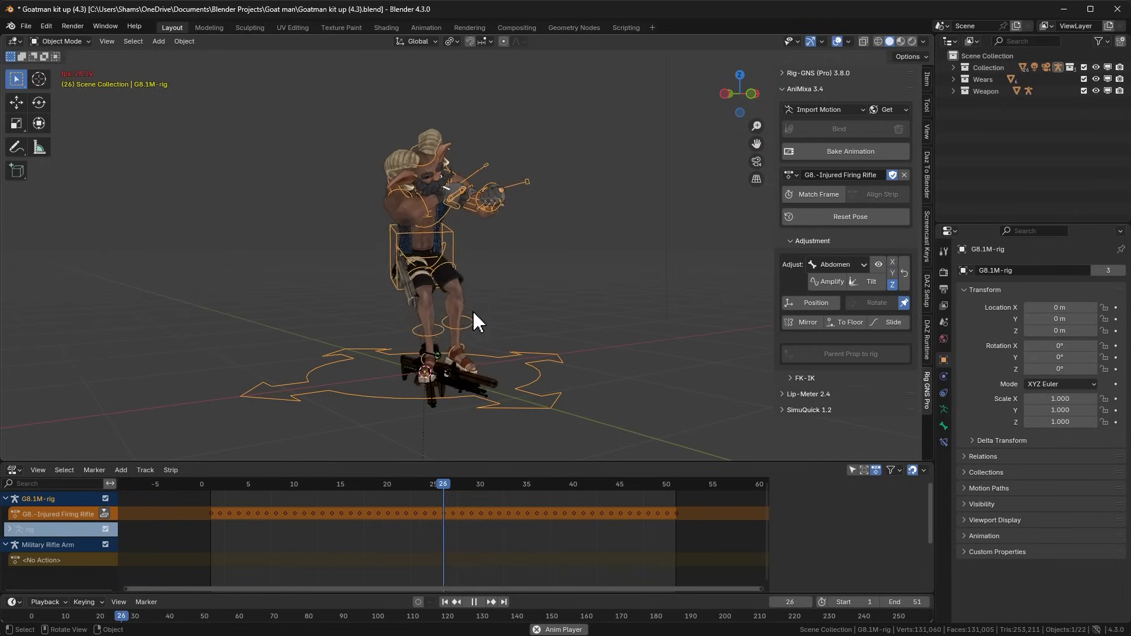
# Select the Military Rifle Arm armature at the character's feet and stop the animation playback.
pyautogui.scroll(5, 487, 399)
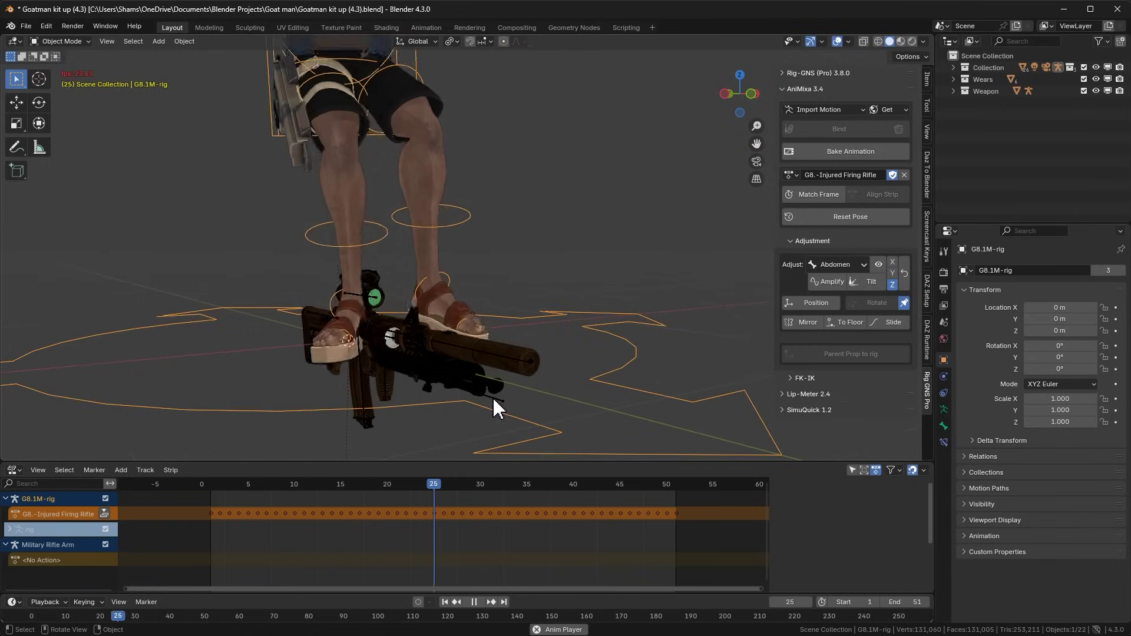
pyautogui.click(496, 398)
pyautogui.moveTo(497, 399)
pyautogui.mouseDown(button='middle')
pyautogui.moveTo(538, 392)
pyautogui.moveTo(458, 397)
pyautogui.moveTo(510, 392)
pyautogui.mouseUp(button='middle')
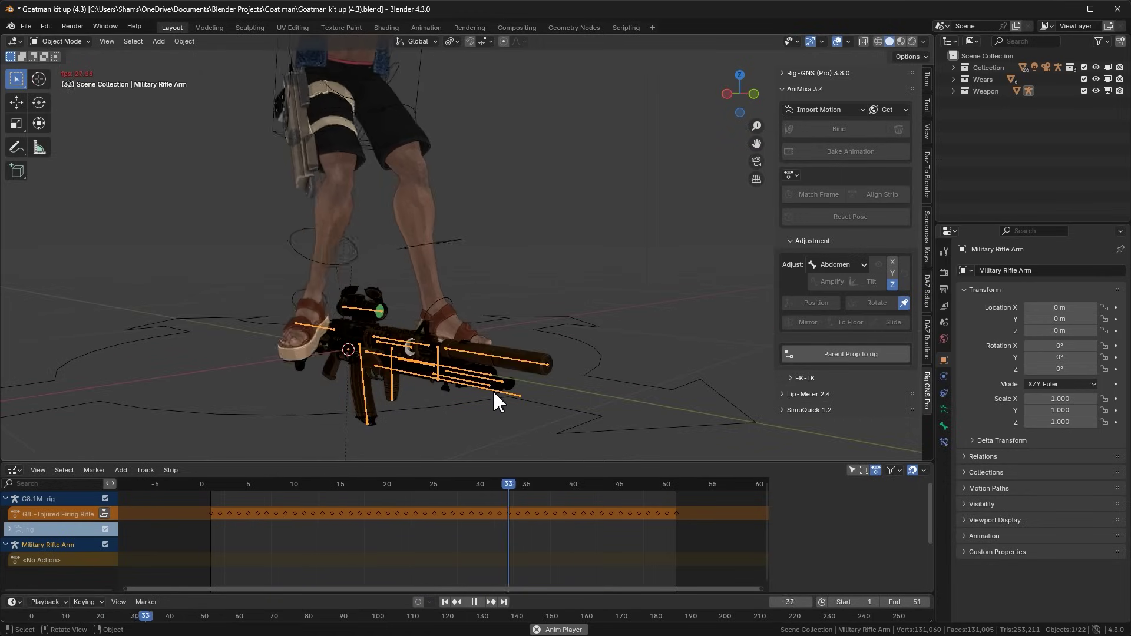
pyautogui.scroll(-3, 492, 389)
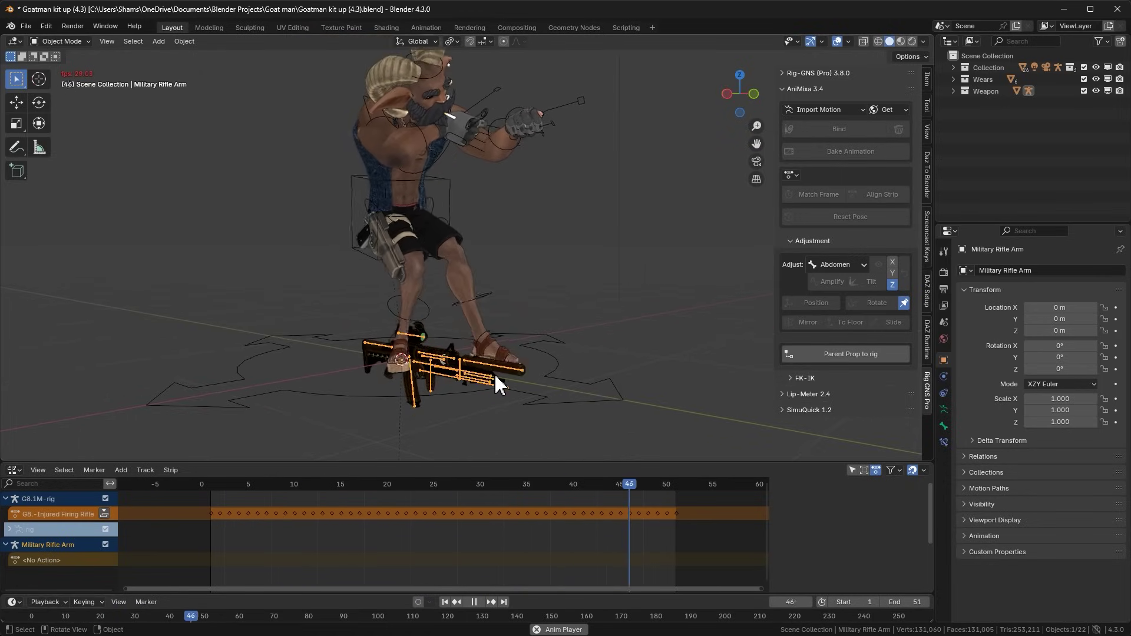
pyautogui.press('space')
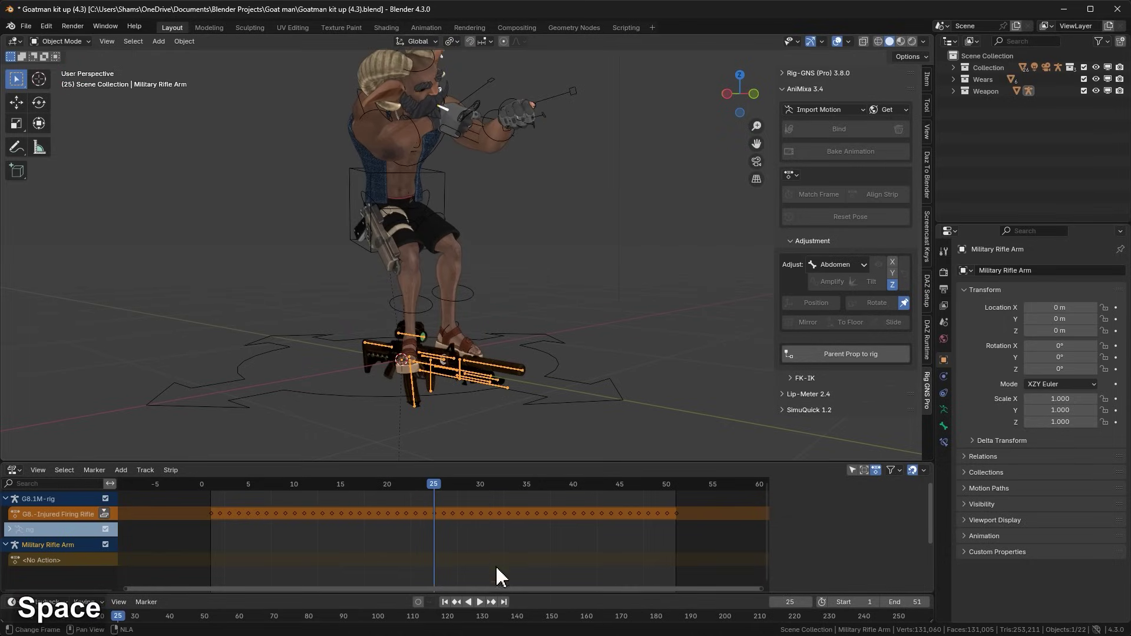
# Return to frame 1 and raise the rifle armature to the character's shoulder, at about X -0.21 m and Z 1.23 m.
pyautogui.click(446, 603)
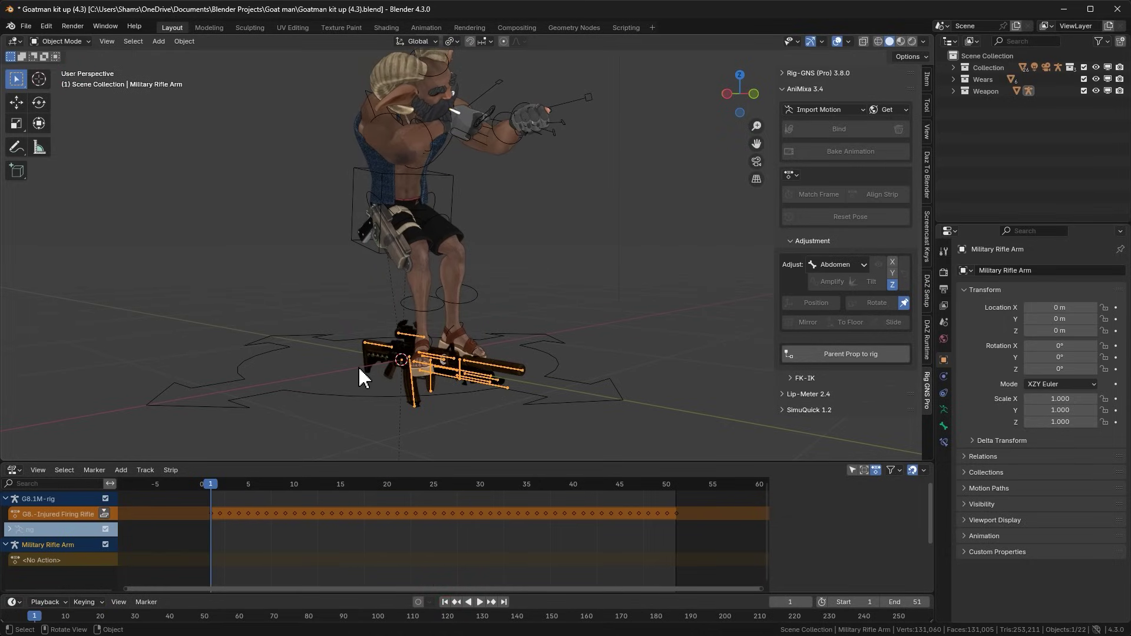
pyautogui.press('KP_1')
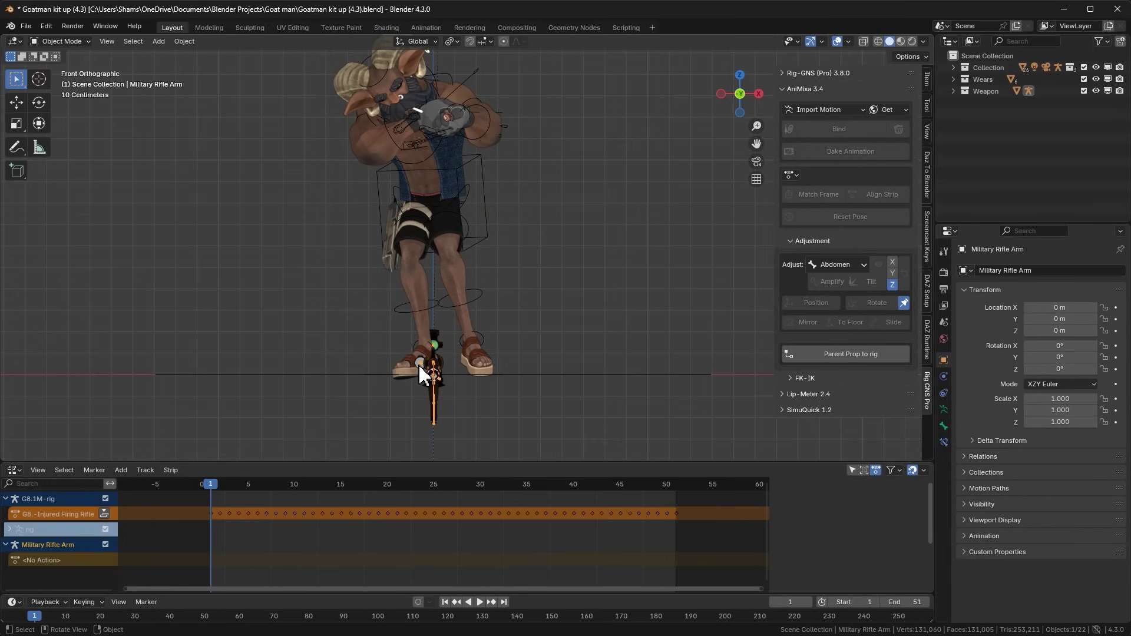
pyautogui.press('g')
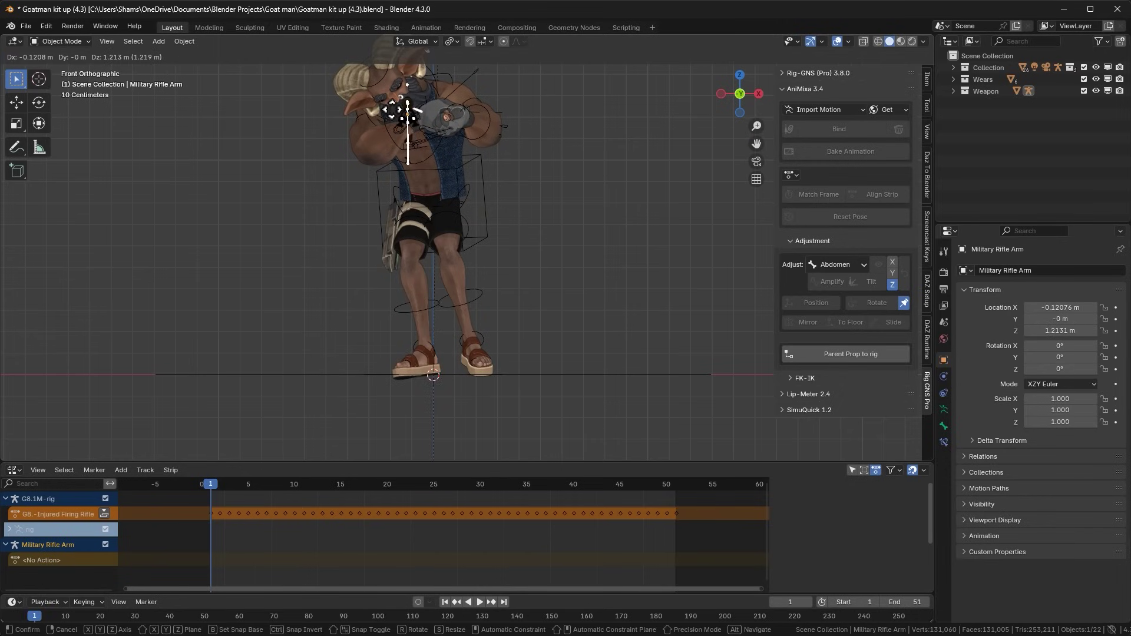
pyautogui.click(377, 109)
# Move the rifle armature forward along Y to about -0.61 m so it extends in front of the character.
pyautogui.scroll(8, 381, 97)
pyautogui.scroll(-5, 383, 161)
pyautogui.moveTo(383, 160); pyautogui.dragTo(480, 141, button='middle')
pyautogui.press('g')
pyautogui.press('y')
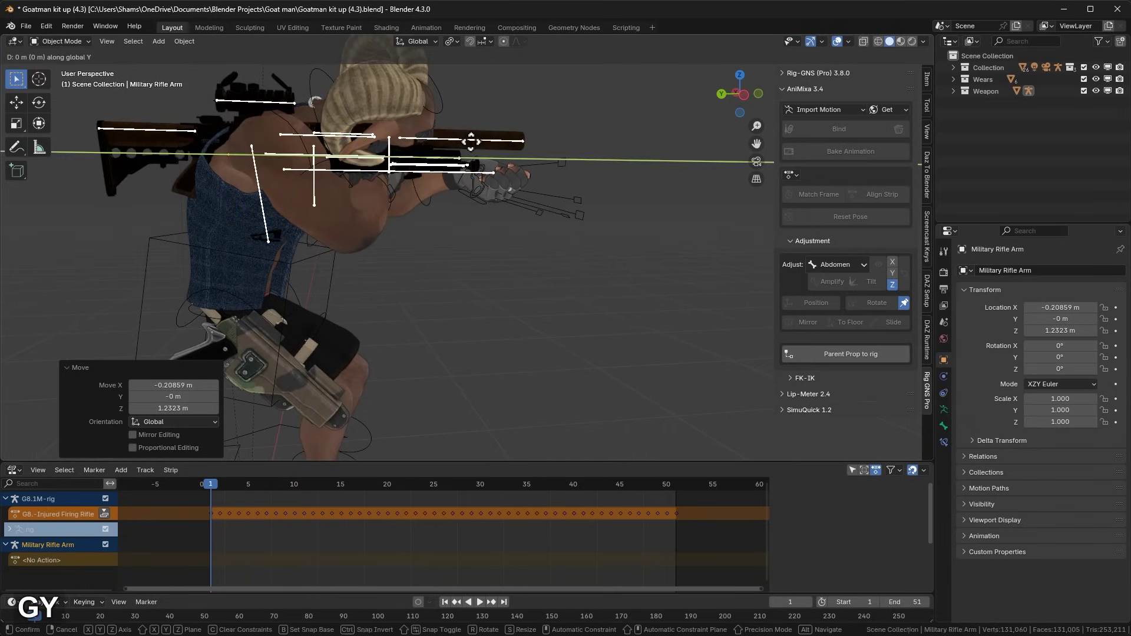
pyautogui.click(704, 141)
pyautogui.moveTo(704, 141); pyautogui.dragTo(615, 252, button='middle')
# Enter Pose Mode on the rifle armature and move its Root bone to bring the rifle closer to the character's hands.
pyautogui.press('Tab')
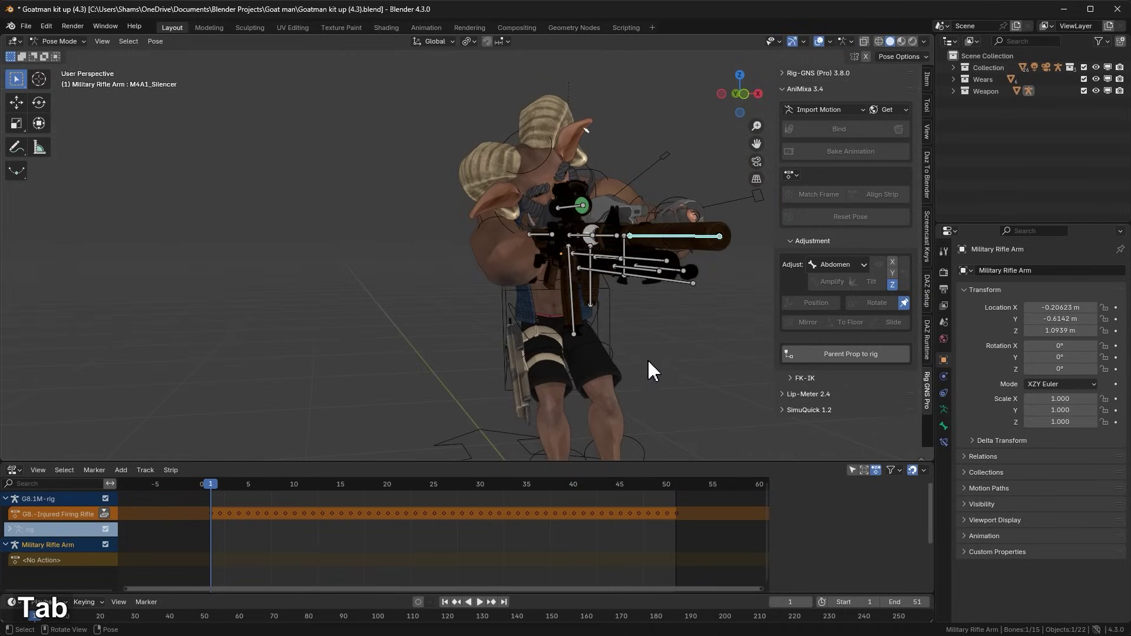
pyautogui.click(678, 282)
pyautogui.press('g')
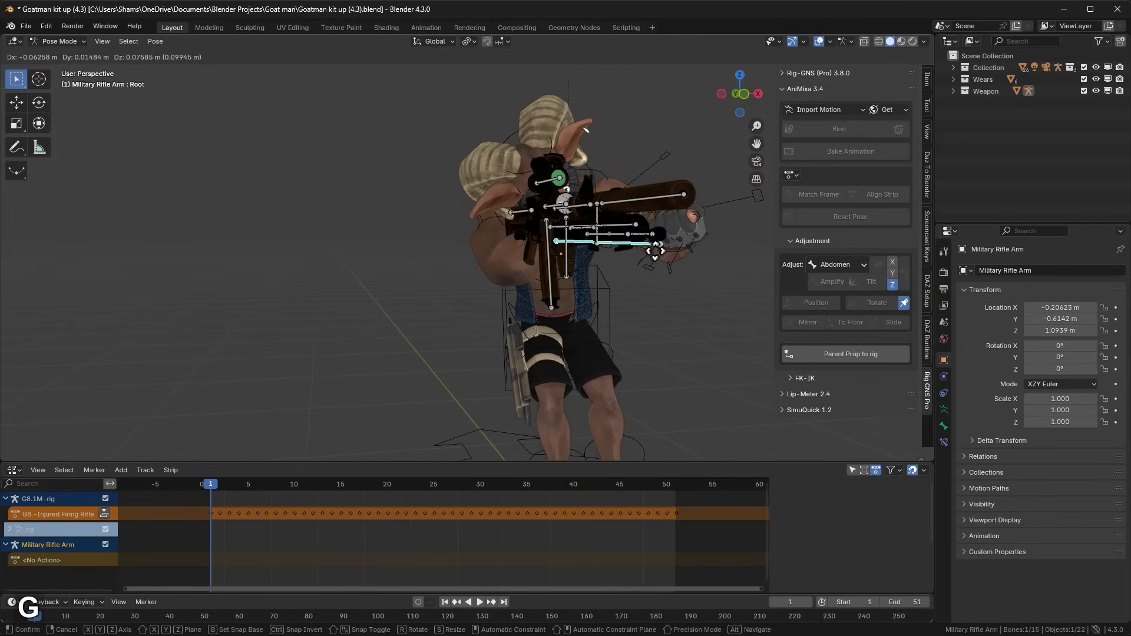
pyautogui.click(651, 255)
# Tilt the Root bone in the front view and shift it about 0.03 m in X and 0.05 m in Z.
pyautogui.press('KP_1')
pyautogui.press('r')
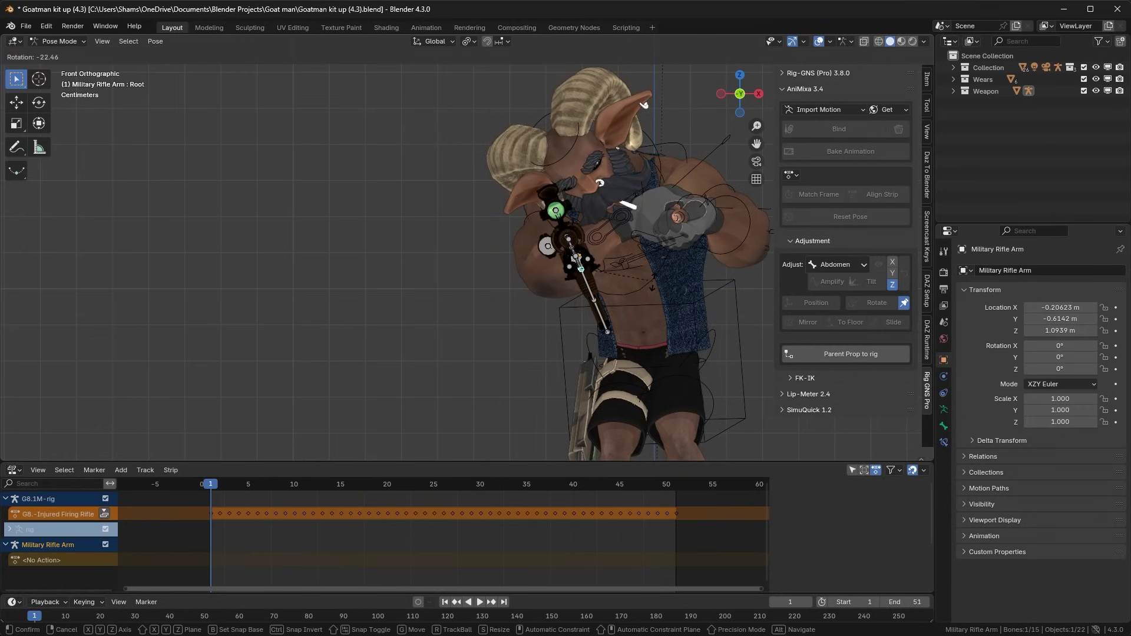
pyautogui.press('Return')
pyautogui.press('g')
pyautogui.click(526, 279)
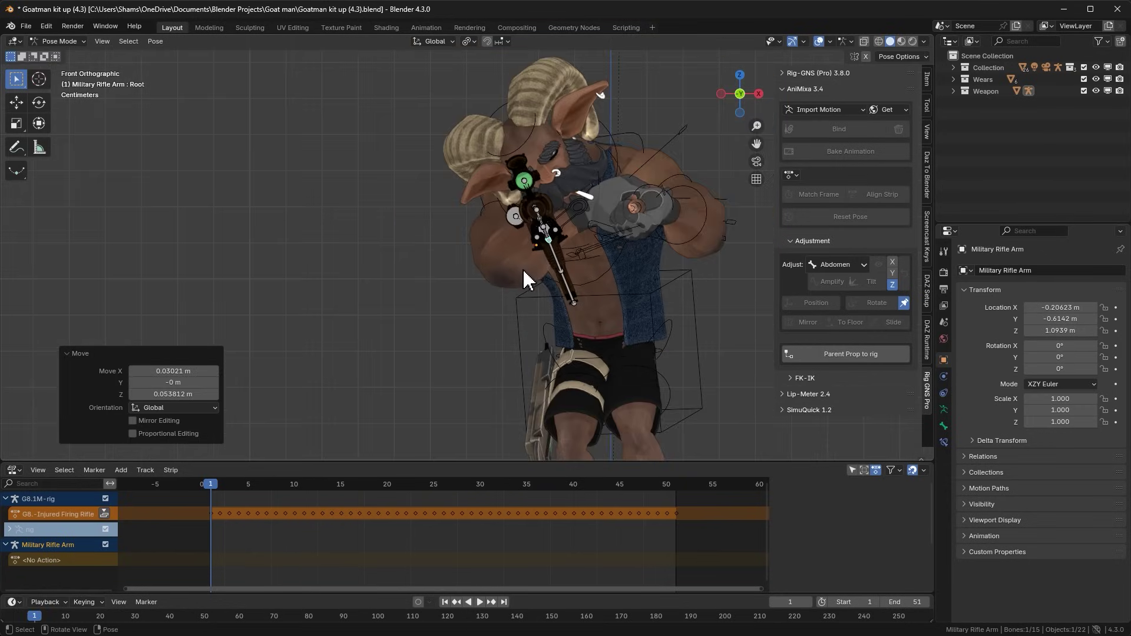
# Move the rifle's Root bone along Y to seat the rifle in the character's shoulder and grip.
pyautogui.press('ctrl+KP_3')
pyautogui.scroll(3, 641, 257)
pyautogui.moveTo(554, 220); pyautogui.dragTo(278, 194, button='middle')
pyautogui.press('g')
pyautogui.press('y')
pyautogui.click(391, 164)
# Place the 3D cursor well ahead of the rifle's muzzle, lined up with the barrel in both top and side views.
pyautogui.moveTo(391, 164); pyautogui.dragTo(474, 264, button='middle')
pyautogui.press('KP_5')
pyautogui.scroll(-5, 386, 228)
pyautogui.press('KP_5')
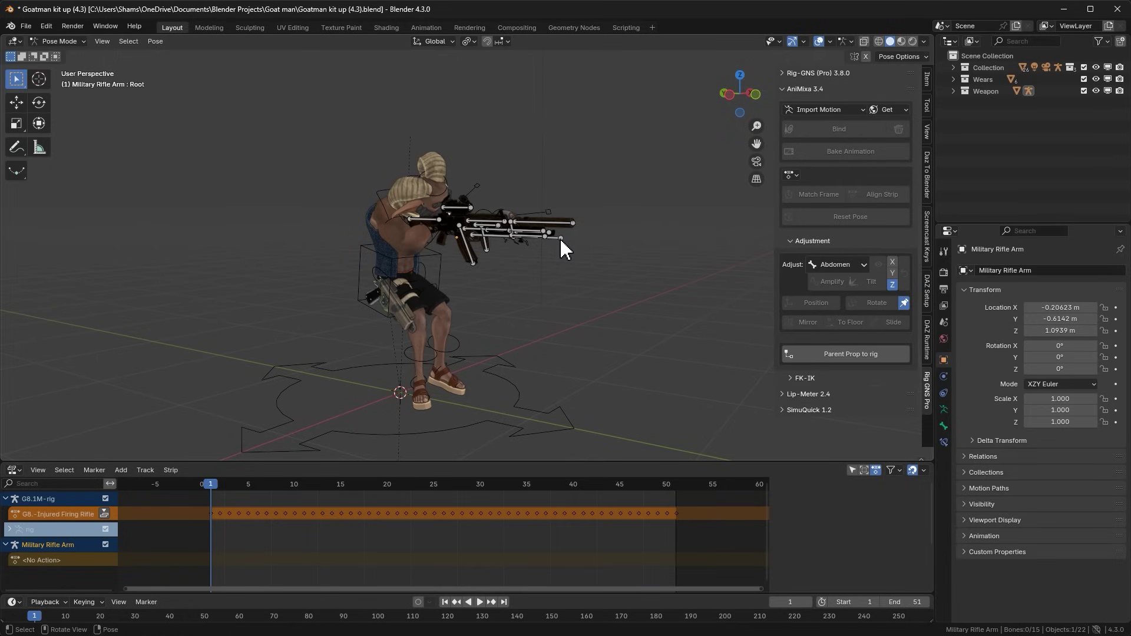
pyautogui.press('KP_3')
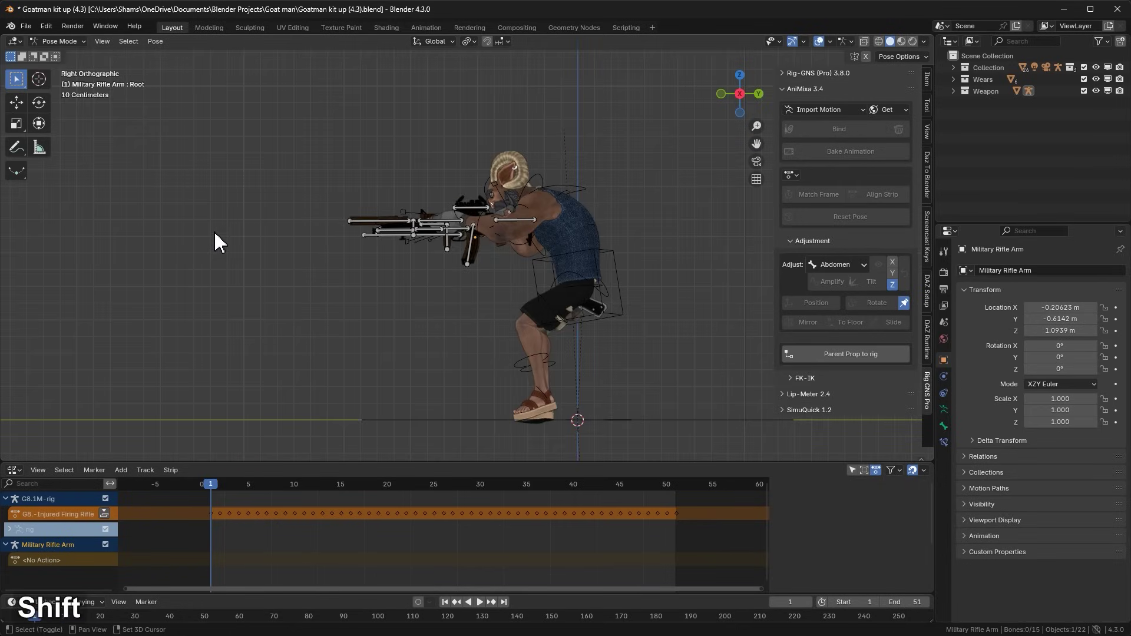
pyautogui.press('KP_7')
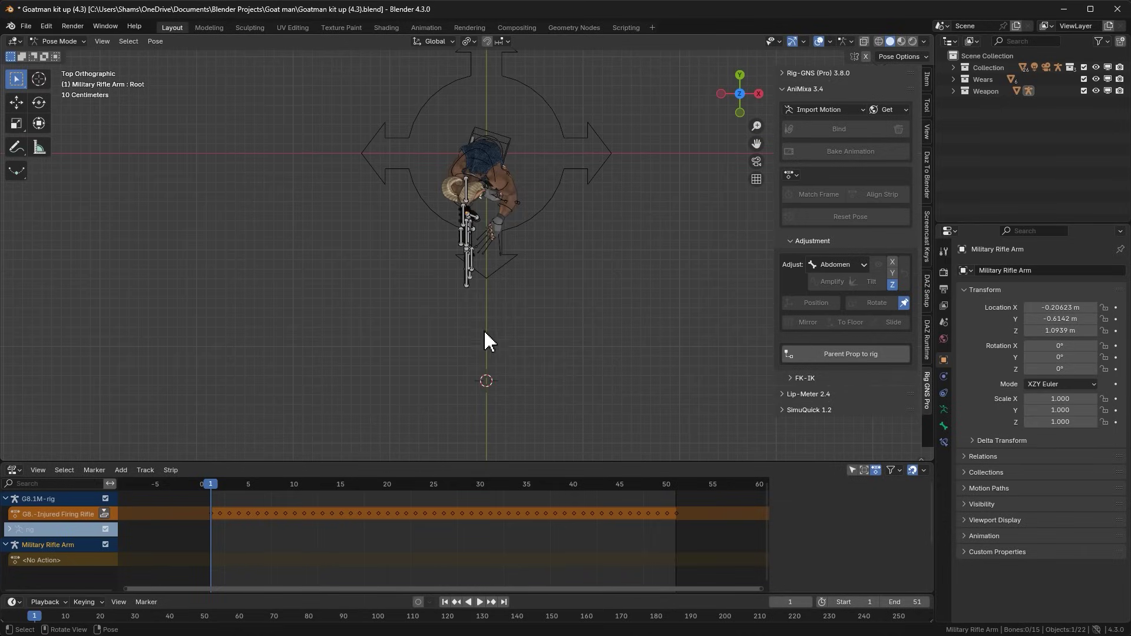
pyautogui.scroll(1, 479, 342)
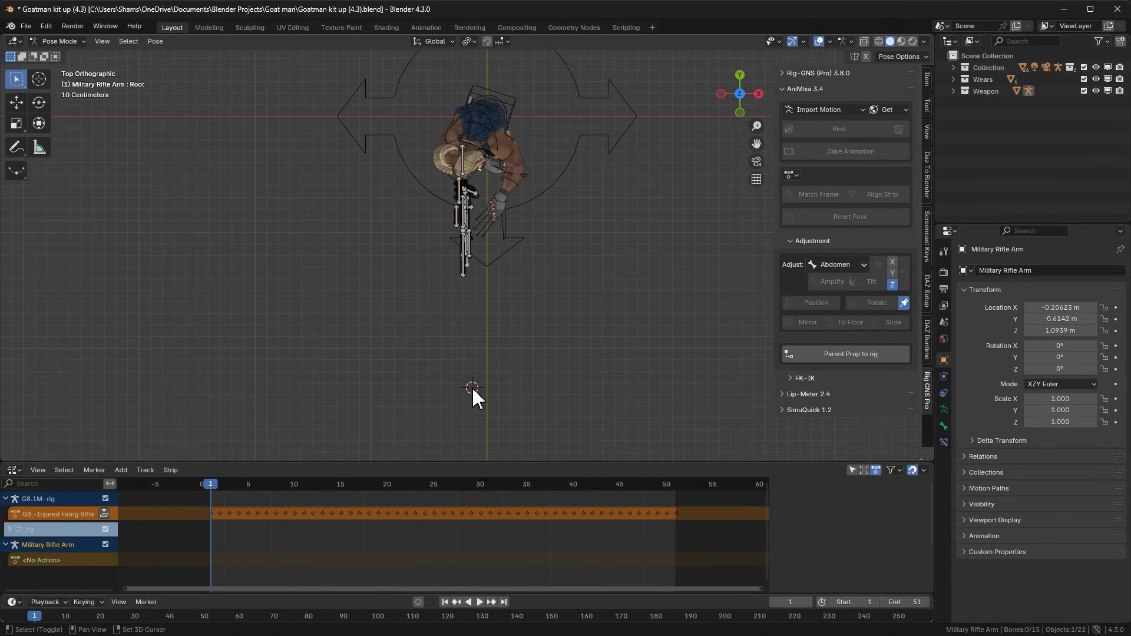
pyautogui.moveTo(474, 384); pyautogui.dragTo(473, 311, button='middle')
pyautogui.press('KP_3')
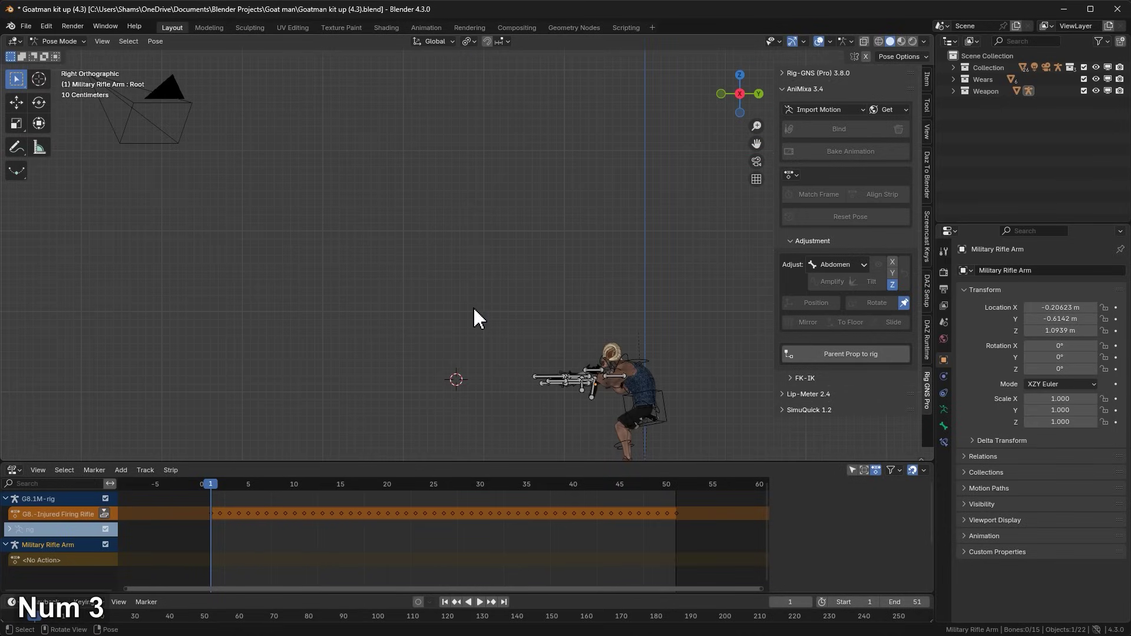
pyautogui.scroll(1, 548, 347)
# Add a bone to the rifle armature at the 3D cursor, shorten it by about 0.94 m along Z, and return to Pose Mode.
pyautogui.press('Tab')
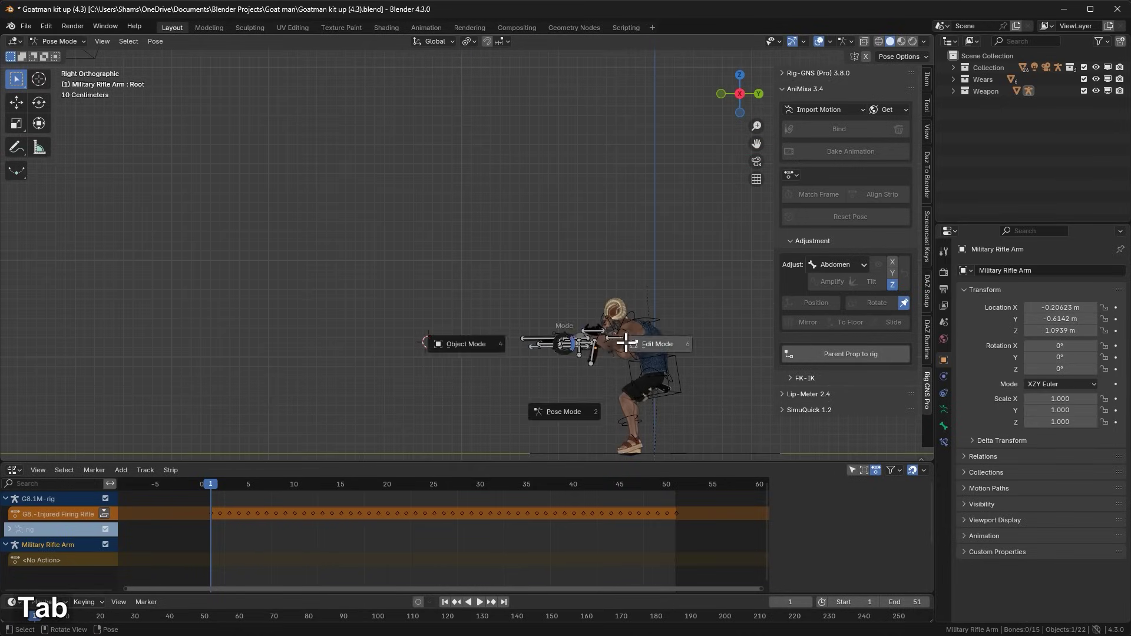
pyautogui.hotkey('shift', 'a')
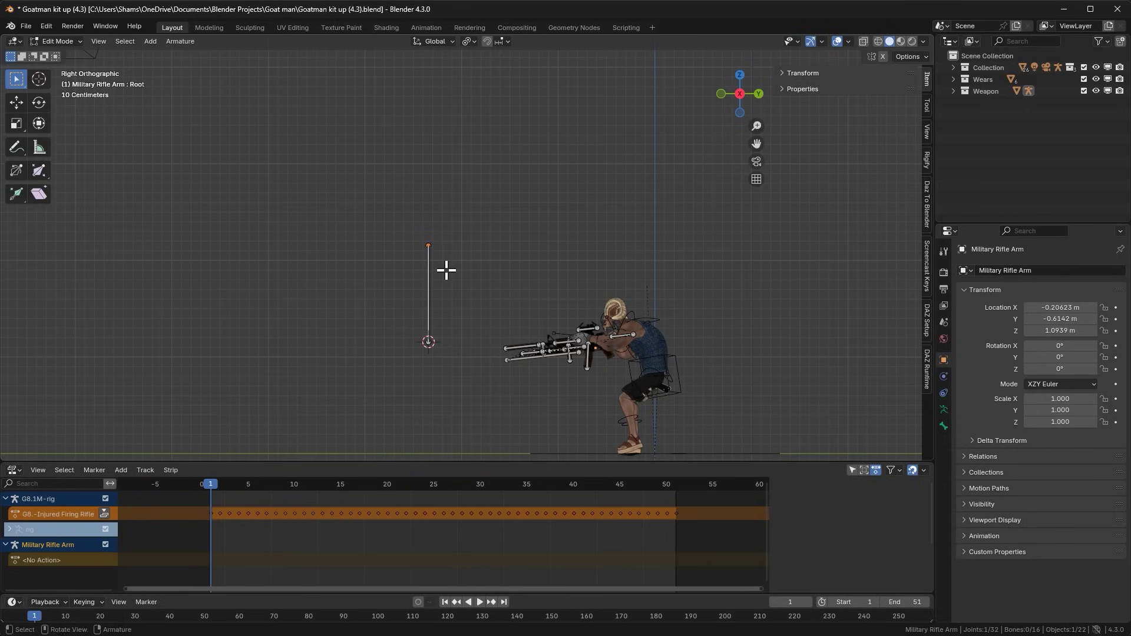
pyautogui.press('g')
pyautogui.press('z')
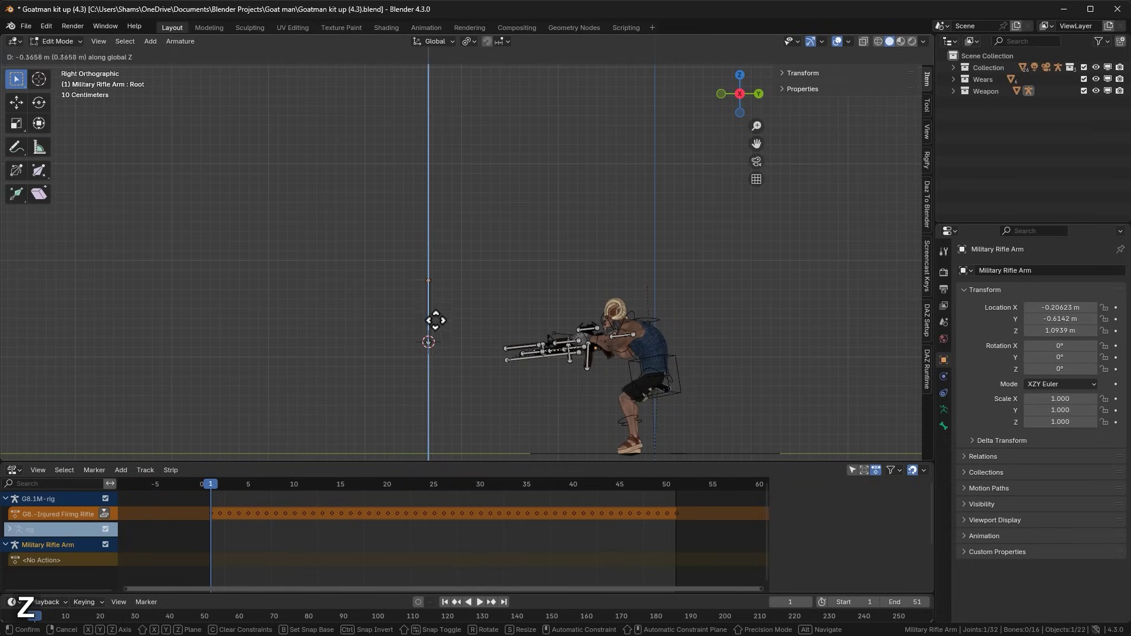
pyautogui.click(434, 361)
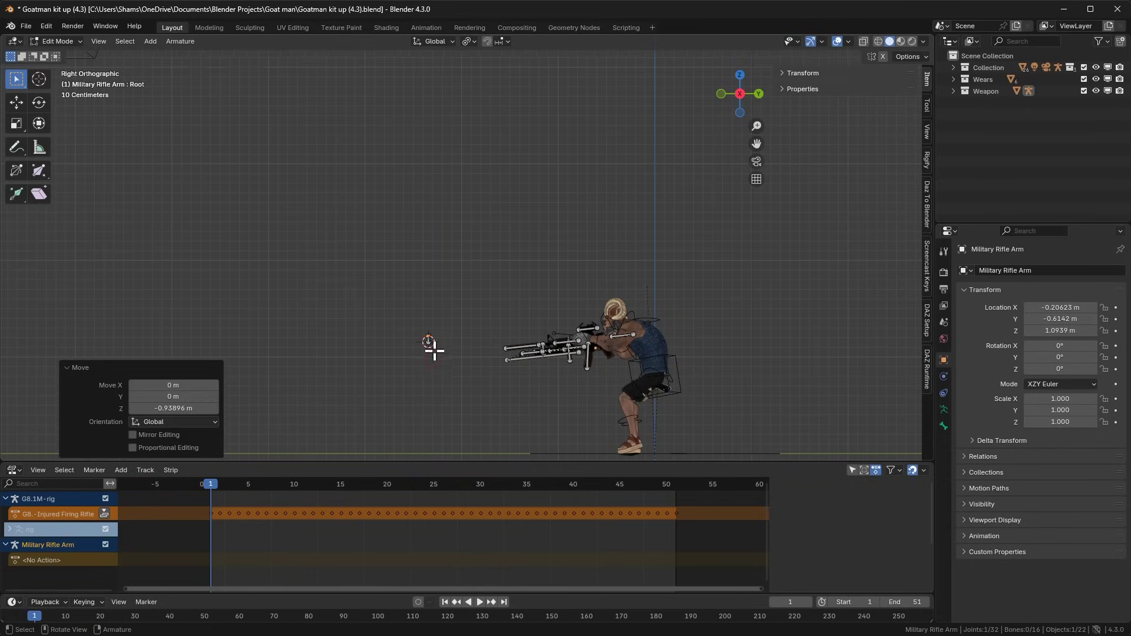
pyautogui.scroll(3, 434, 348)
pyautogui.press('Tab')
# Add a Damped Track constraint to the rifle's Root bone, targeting the new bone named Bone in Military Rifle Arm.
pyautogui.moveTo(404, 361); pyautogui.dragTo(502, 379, button='middle')
pyautogui.click(583, 452)
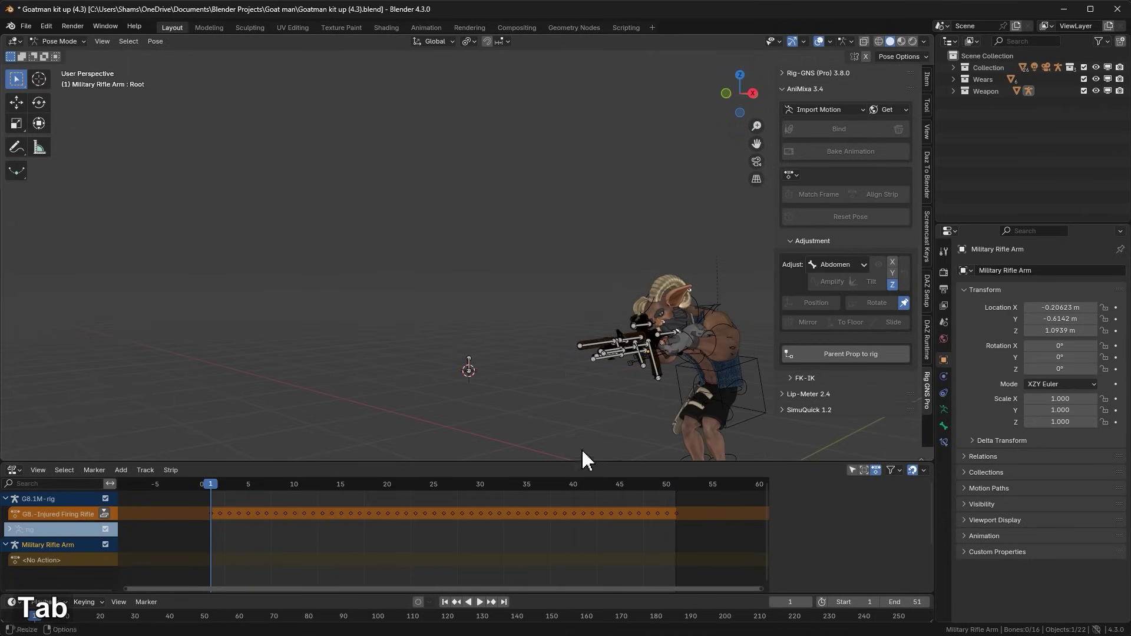
pyautogui.scroll(-1, 536, 333)
pyautogui.scroll(5, 537, 324)
pyautogui.click(528, 325)
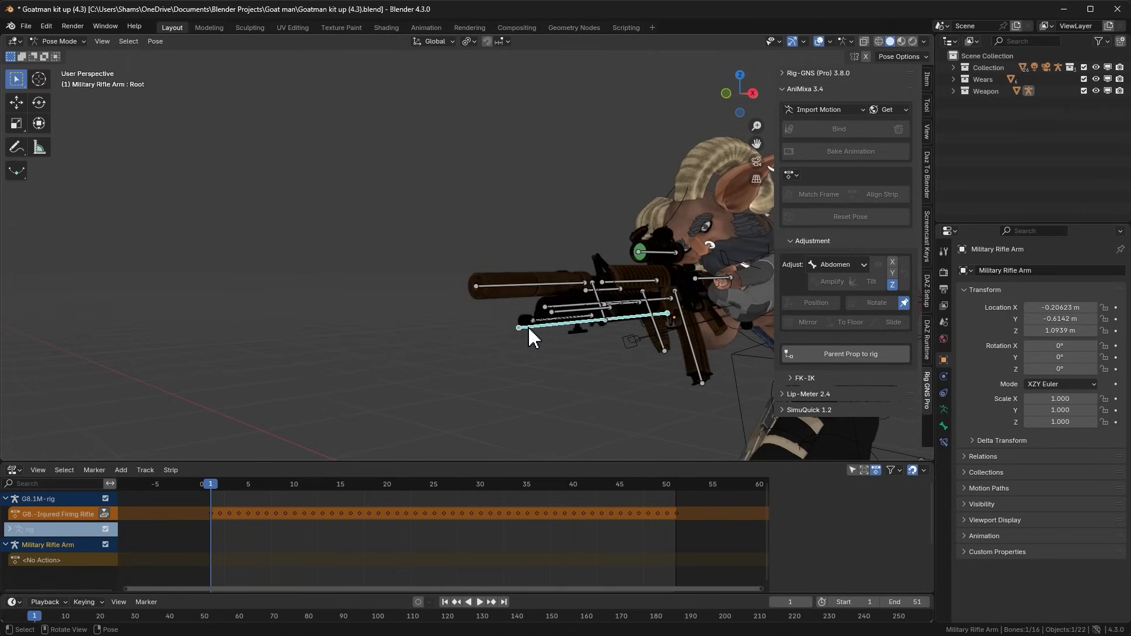
pyautogui.moveTo(525, 327); pyautogui.dragTo(599, 366, button='middle')
pyautogui.moveTo(692, 367); pyautogui.dragTo(538, 354, button='middle')
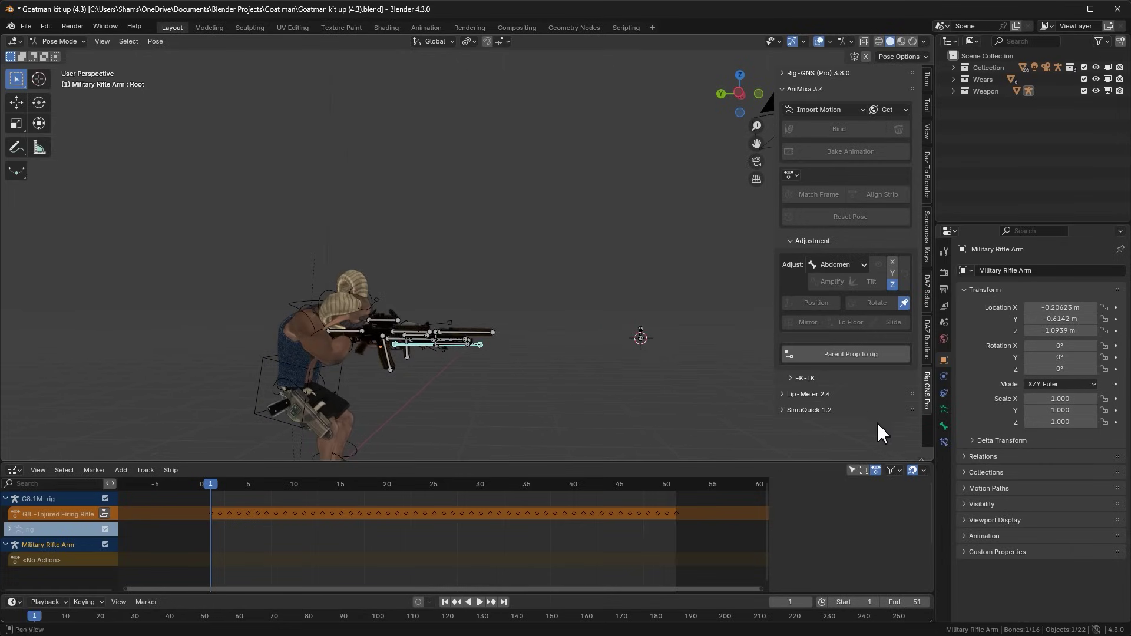
pyautogui.click(945, 442)
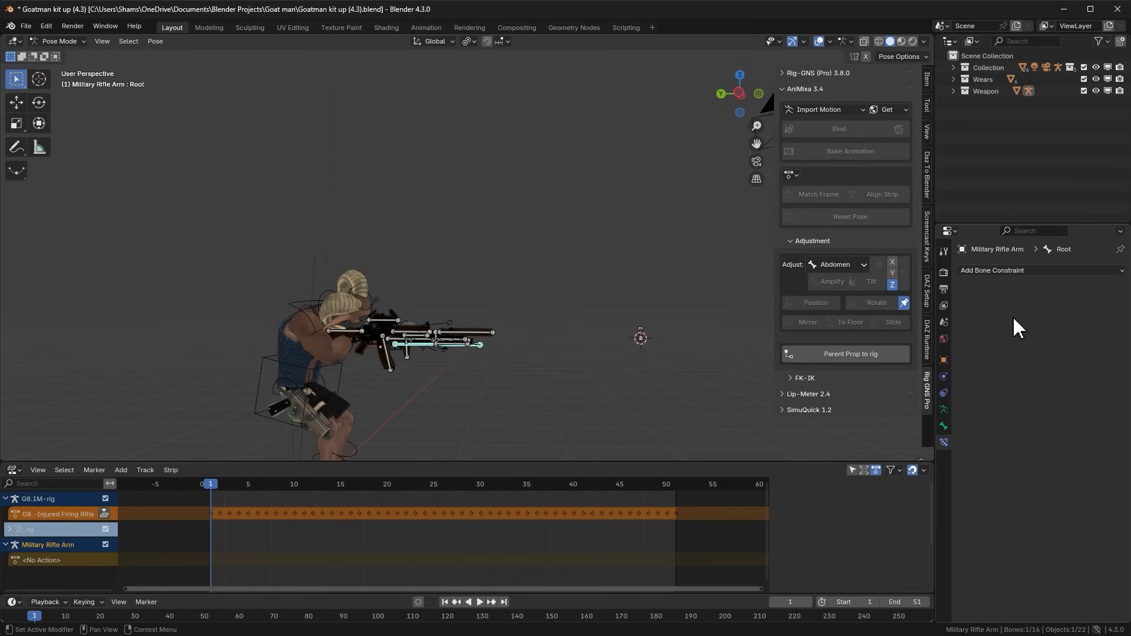
pyautogui.click(1026, 271)
pyautogui.click(997, 316)
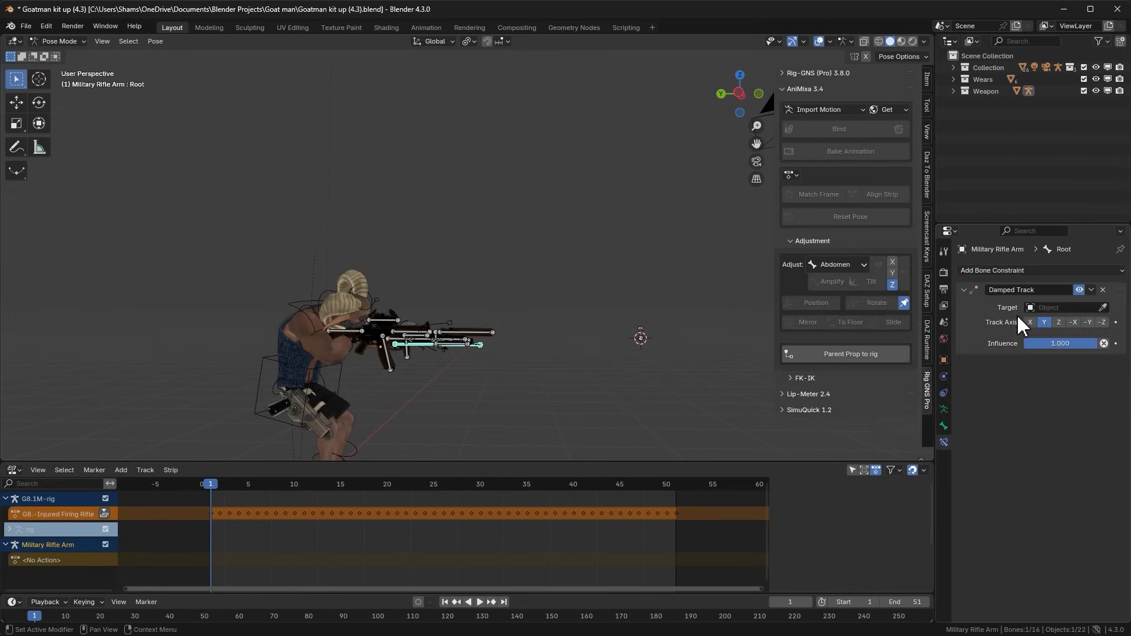
pyautogui.click(642, 335)
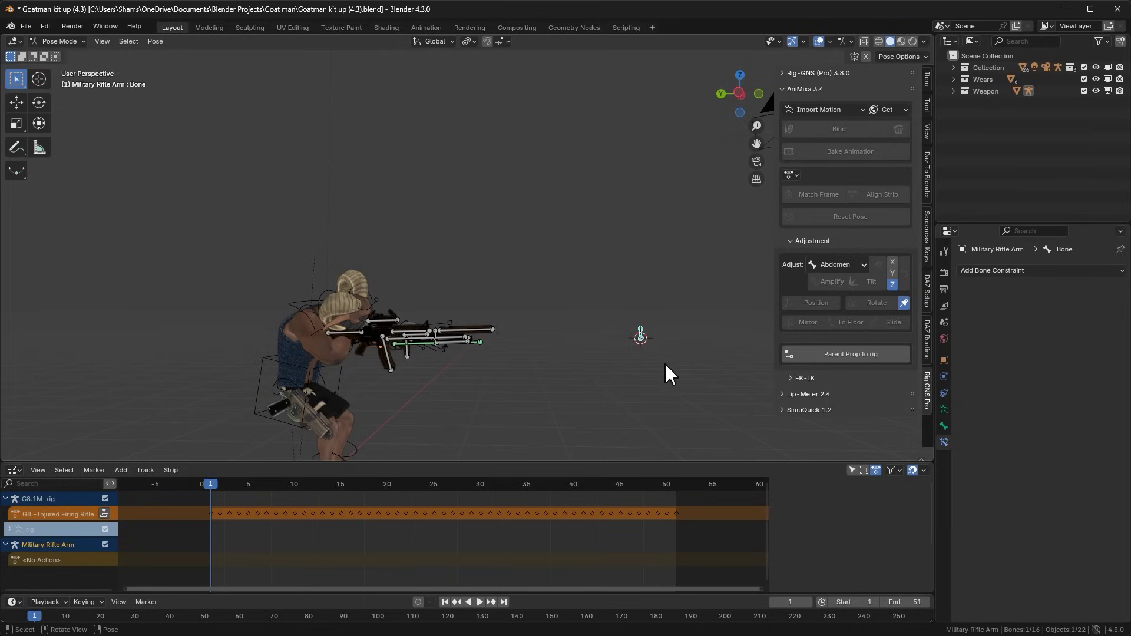
# Test the rifle's tracking by moving the target bone, and play the animation from the side to check the rifle against the hands.
pyautogui.press('g')
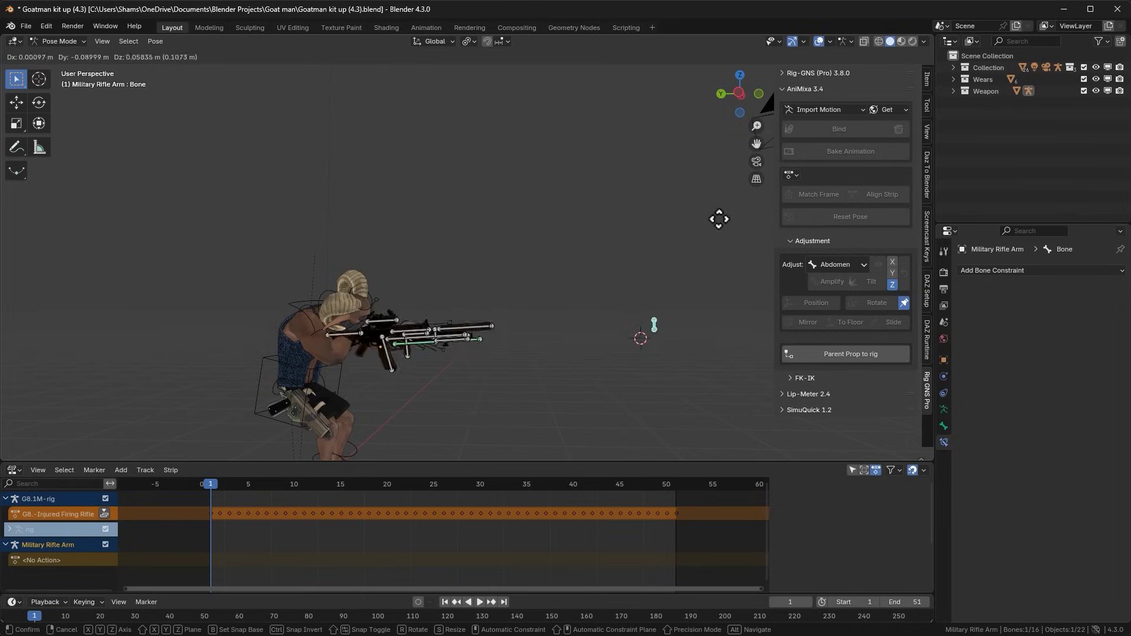
pyautogui.click(688, 435)
pyautogui.press('KP_3')
pyautogui.click(547, 306)
pyautogui.press('space')
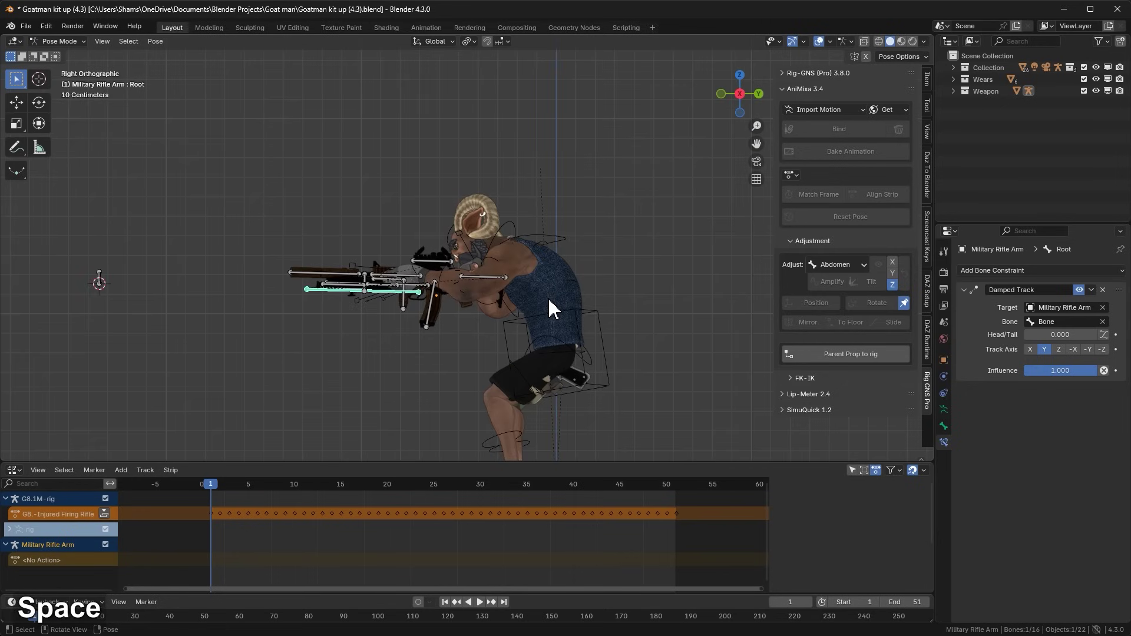
pyautogui.scroll(3, 472, 256)
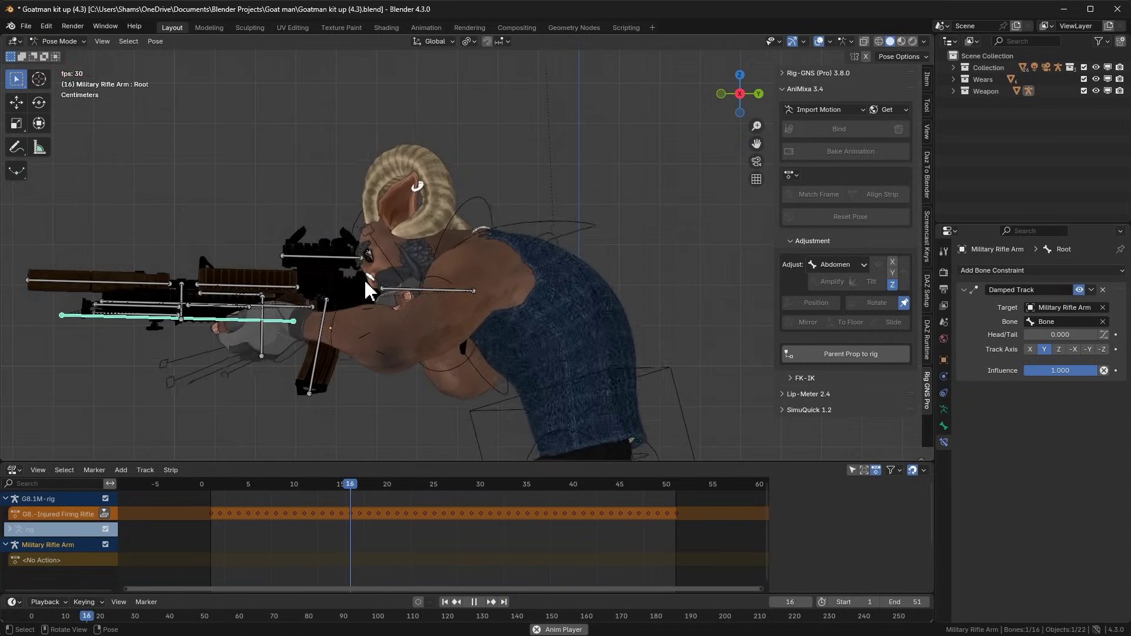
pyautogui.scroll(-1, 380, 285)
pyautogui.press('space')
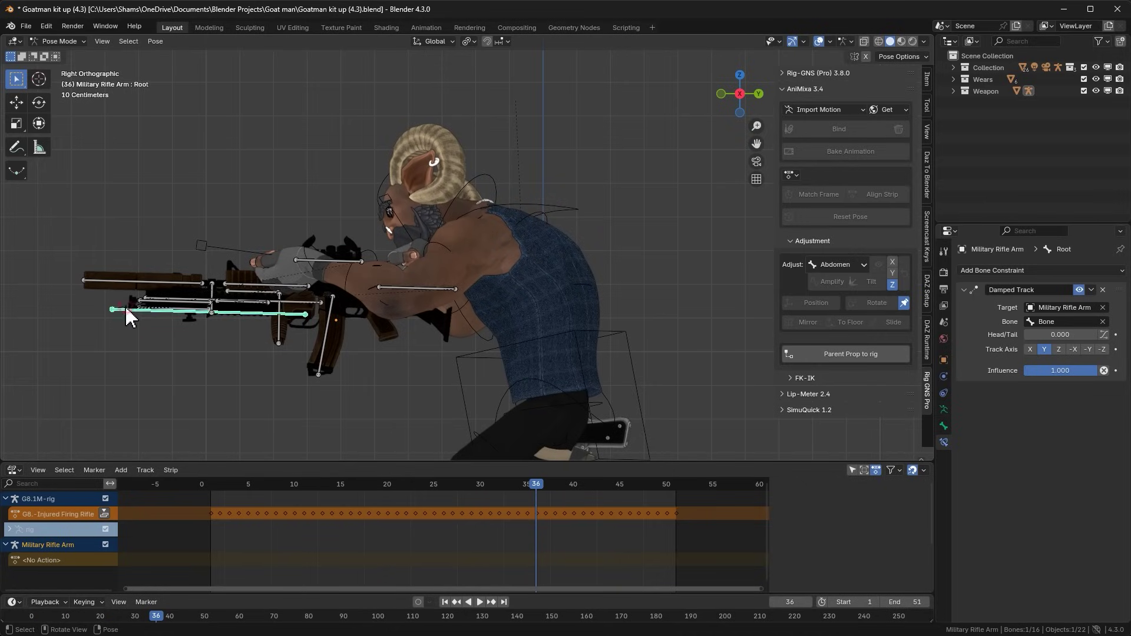
# Add a Child Of constraint to the Root bone targeting the chest bone of G8.1M-rig, and set its inverse at frame 1.
pyautogui.click(975, 271)
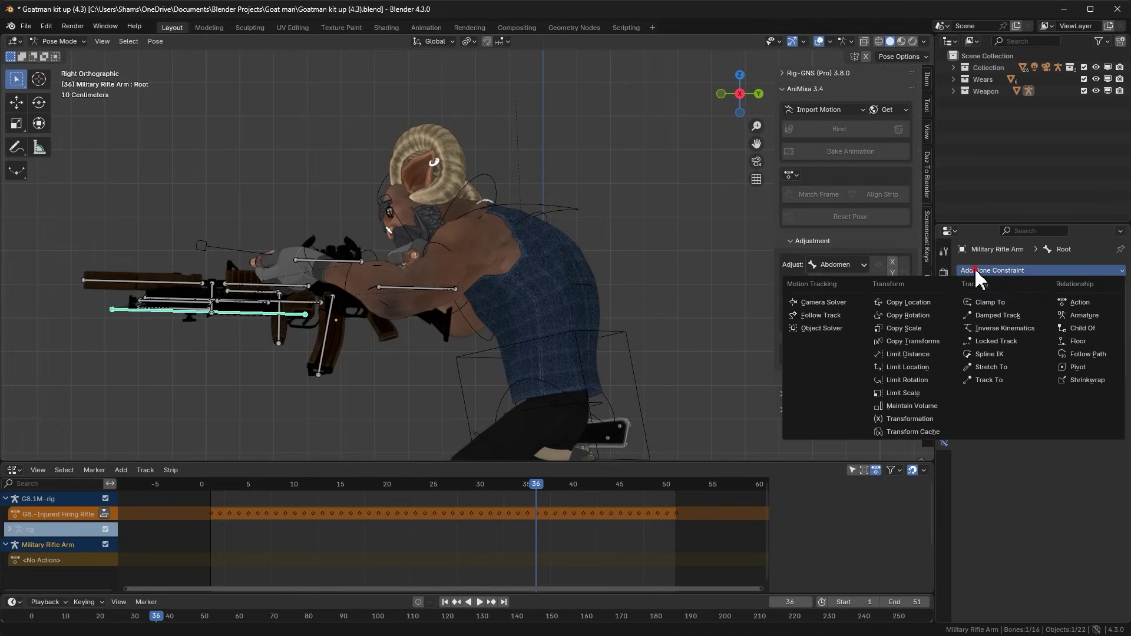
pyautogui.click(1082, 329)
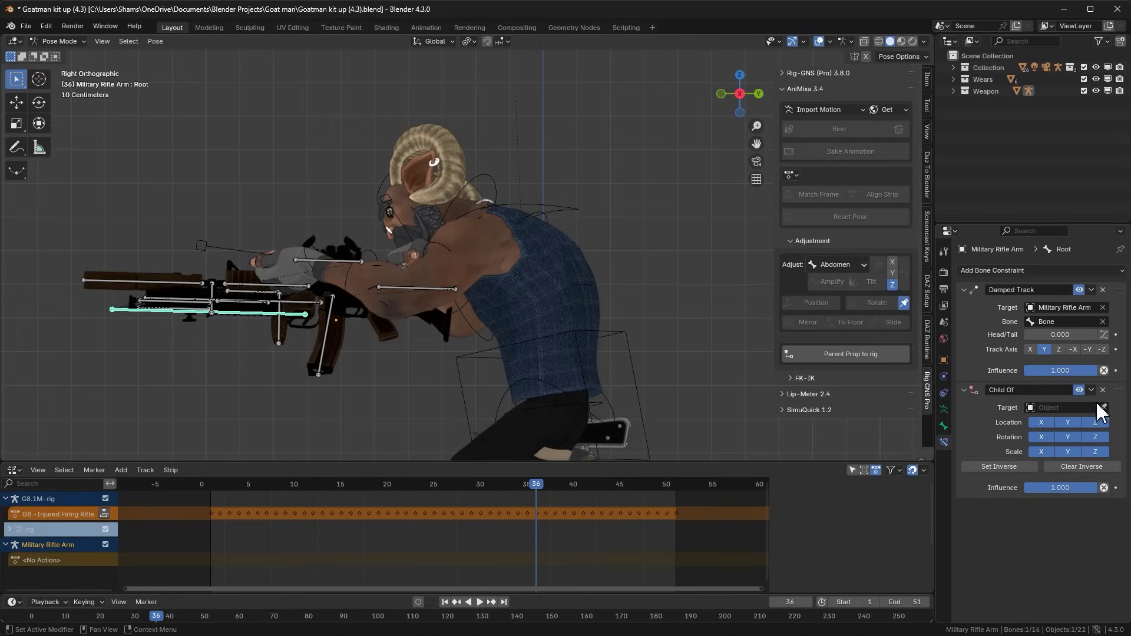
pyautogui.click(635, 352)
pyautogui.click(1062, 422)
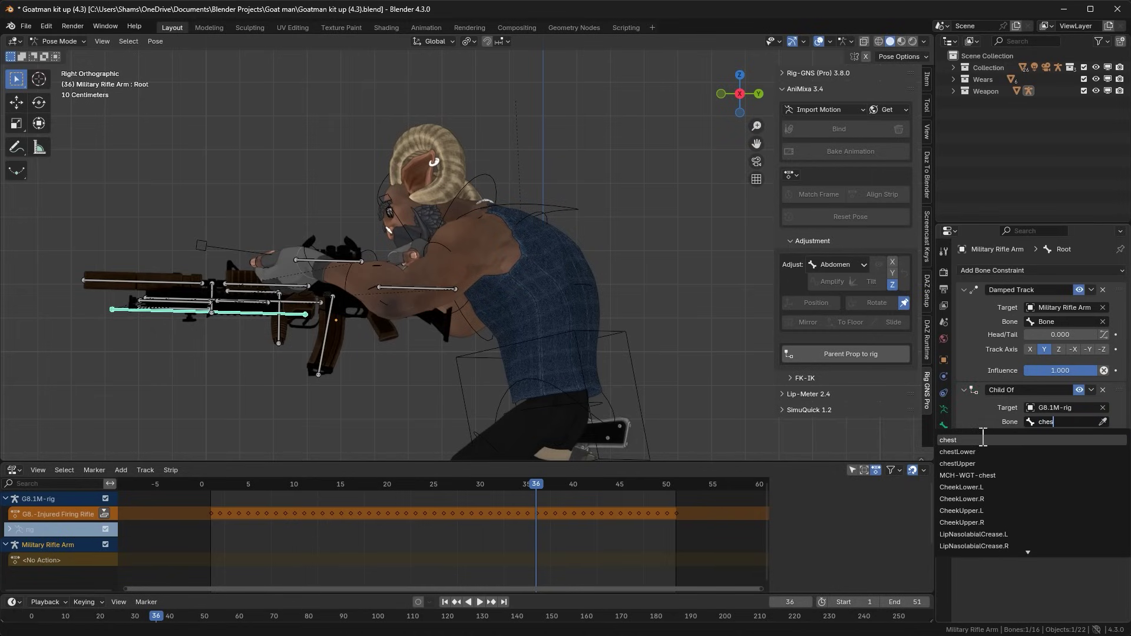
pyautogui.click(983, 440)
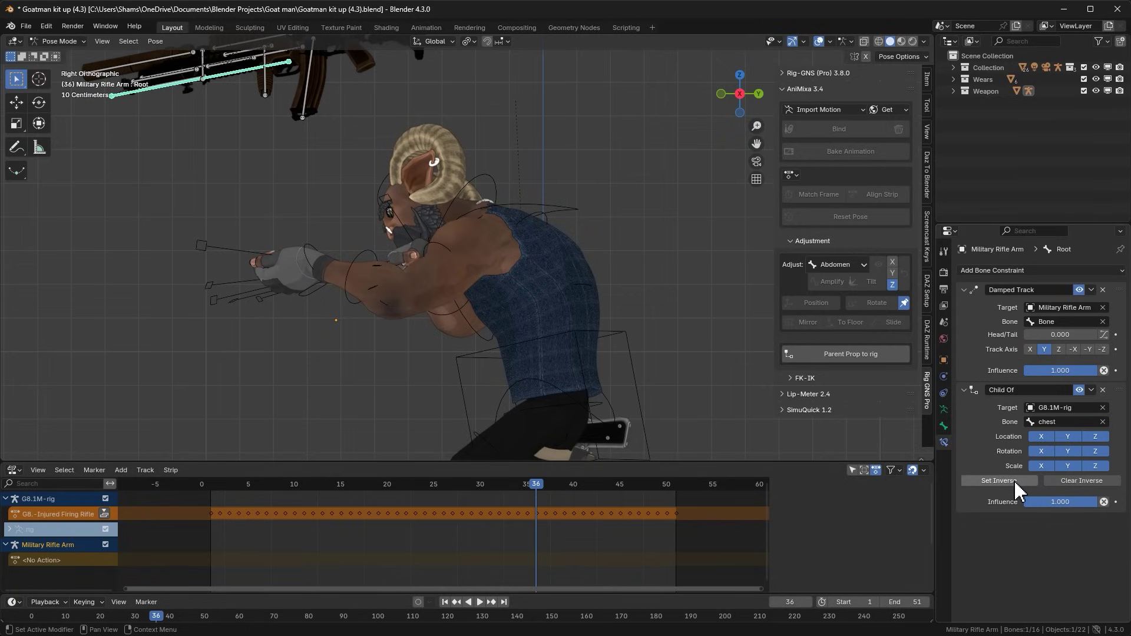
pyautogui.click(444, 602)
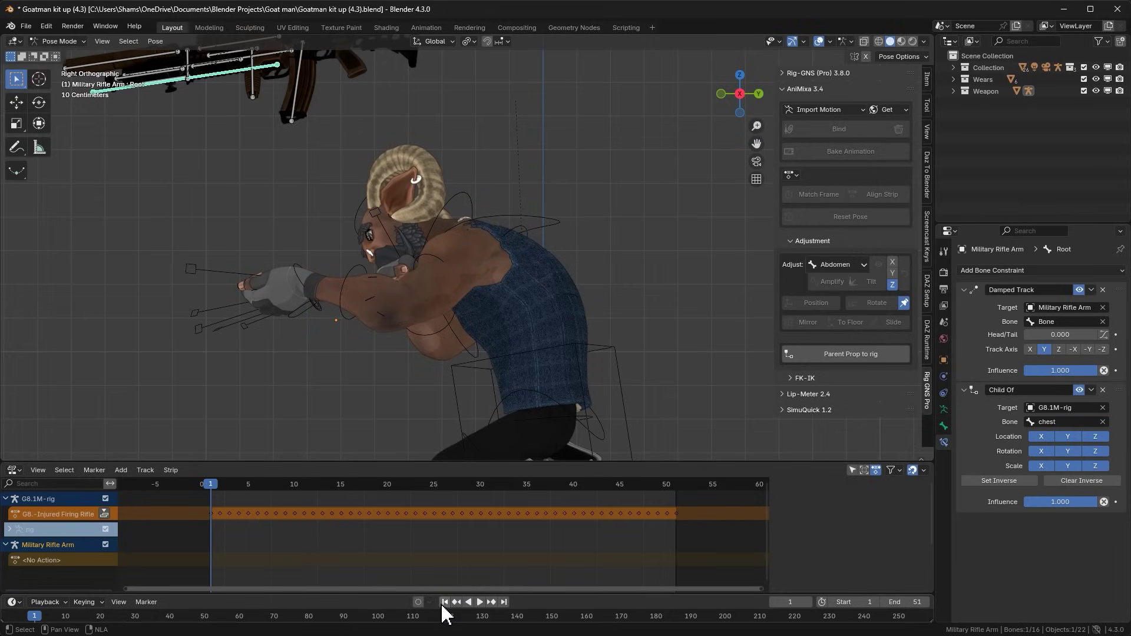
pyautogui.click(1011, 482)
# Play the animation from the character's left side to check how the rifle follows the chest.
pyautogui.moveTo(346, 222)
pyautogui.mouseDown(button='middle')
pyautogui.moveTo(467, 268)
pyautogui.moveTo(250, 227)
pyautogui.moveTo(348, 232)
pyautogui.mouseUp(button='middle')
pyautogui.press('KP_1')
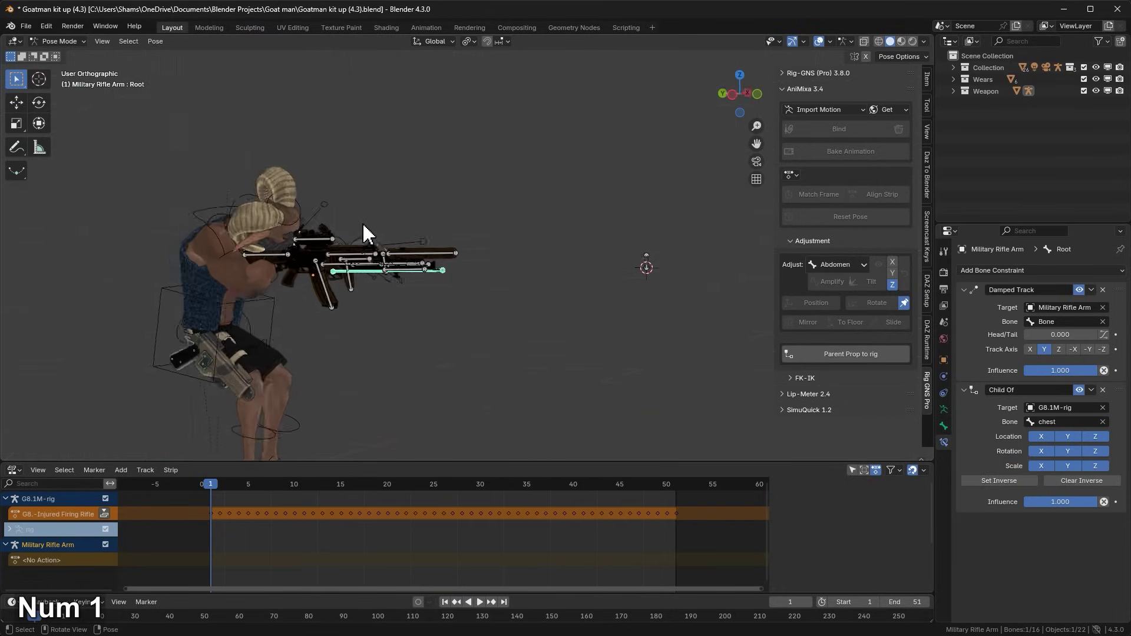
pyautogui.press('KP_3')
pyautogui.press('ctrl+KP_3')
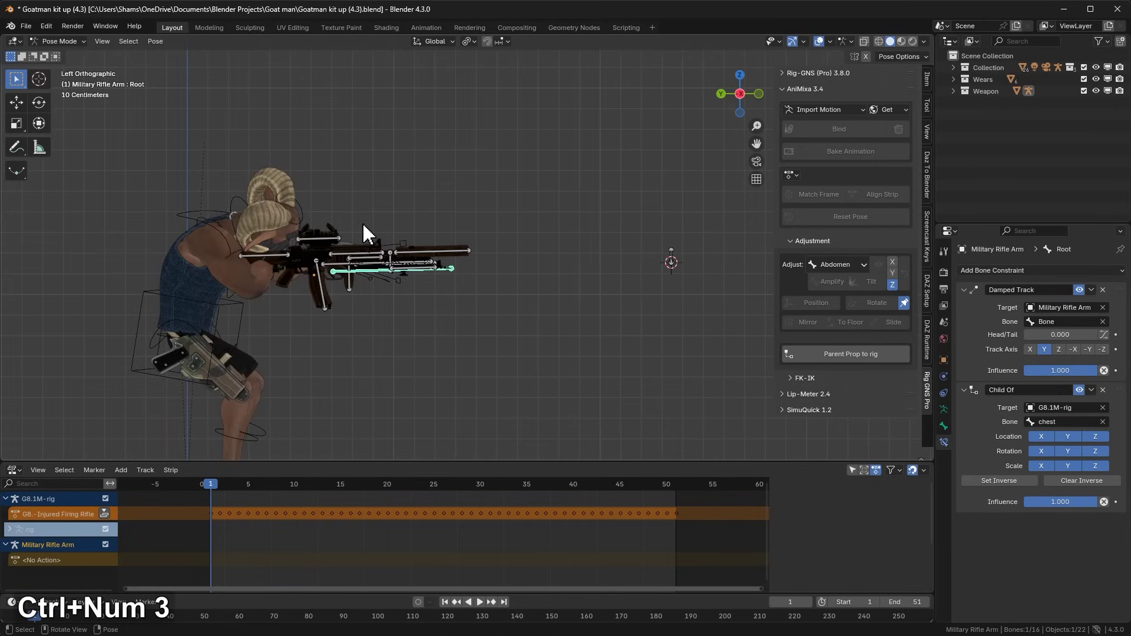
pyautogui.press('space')
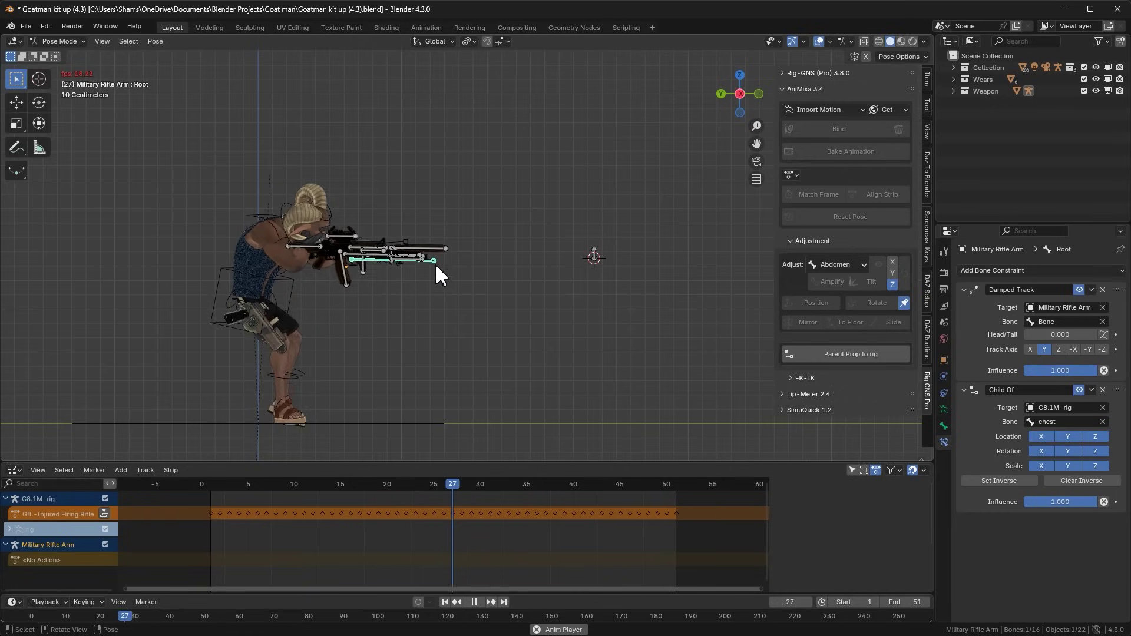
# Move the Child Of constraint above Damped Track in the Root bone's constraint stack, with both constraints collapsed.
pyautogui.scroll(1, 327, 263)
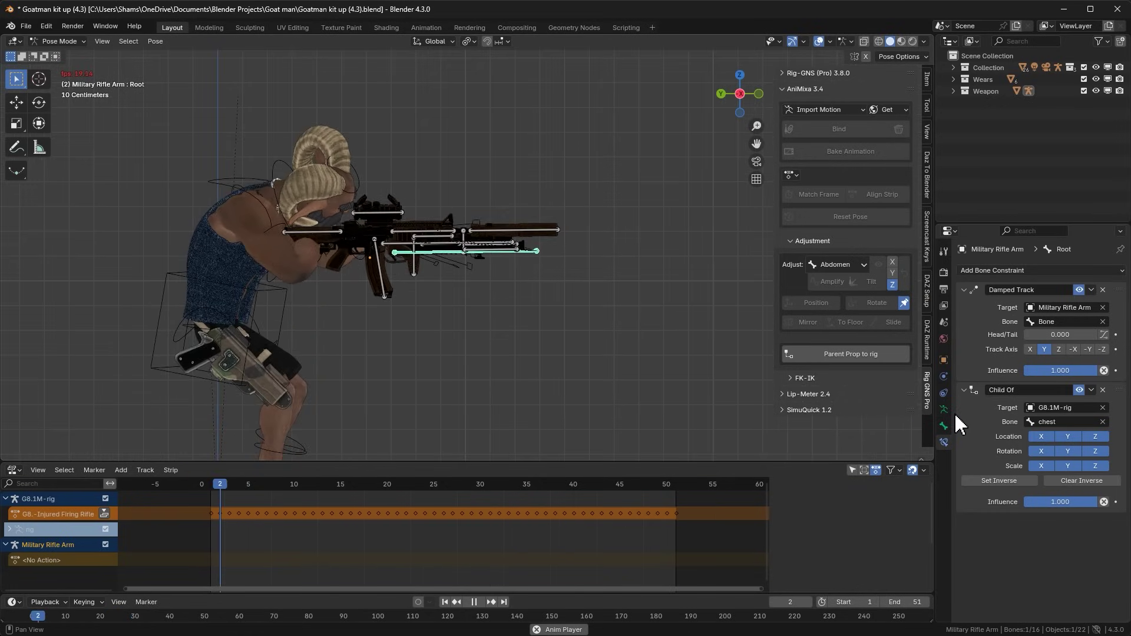
pyautogui.click(964, 390)
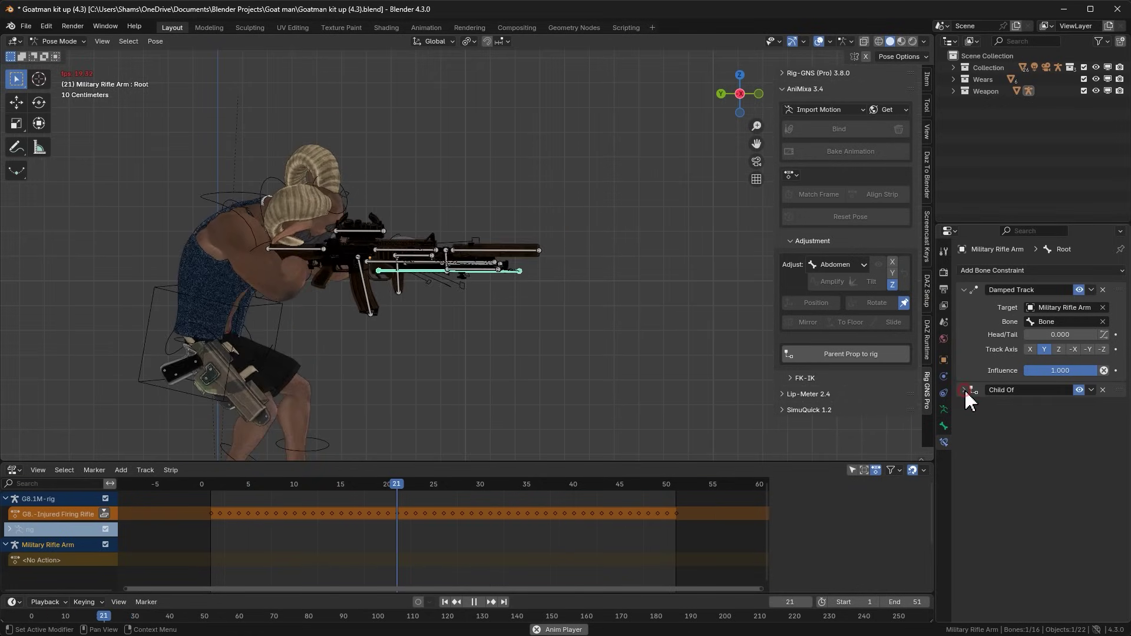
pyautogui.click(964, 290)
pyautogui.moveTo(1119, 306); pyautogui.dragTo(1121, 296)
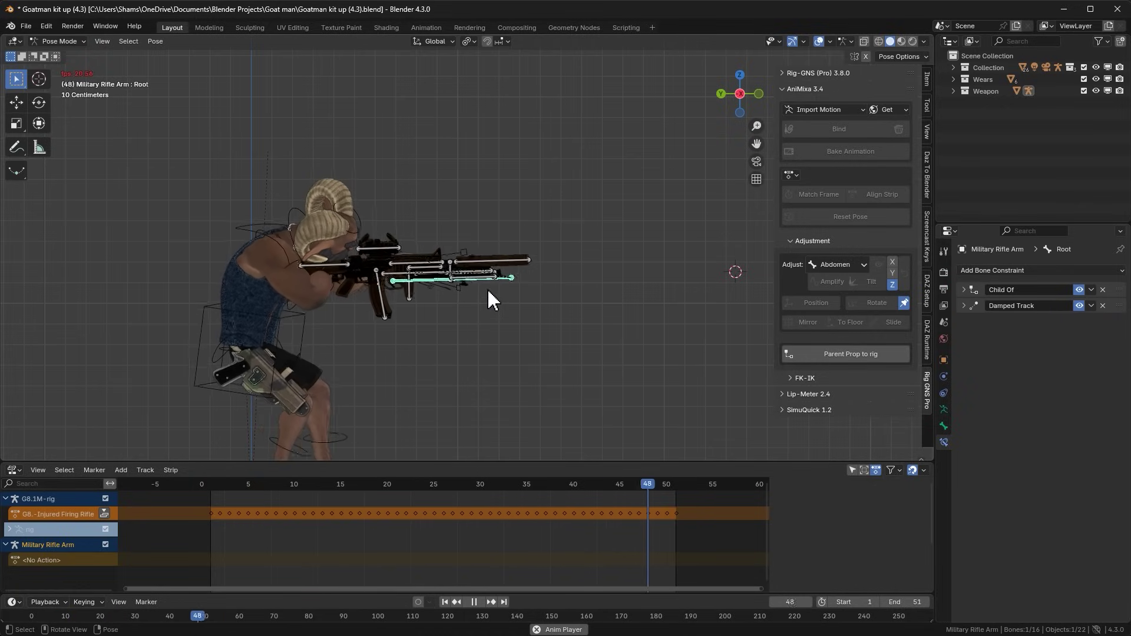
# Move the rifle's target bone about -0.38 m in Y and -0.10 m in Z, stop the playback and deselect the bone.
pyautogui.scroll(-2, 466, 289)
pyautogui.scroll(1, 678, 309)
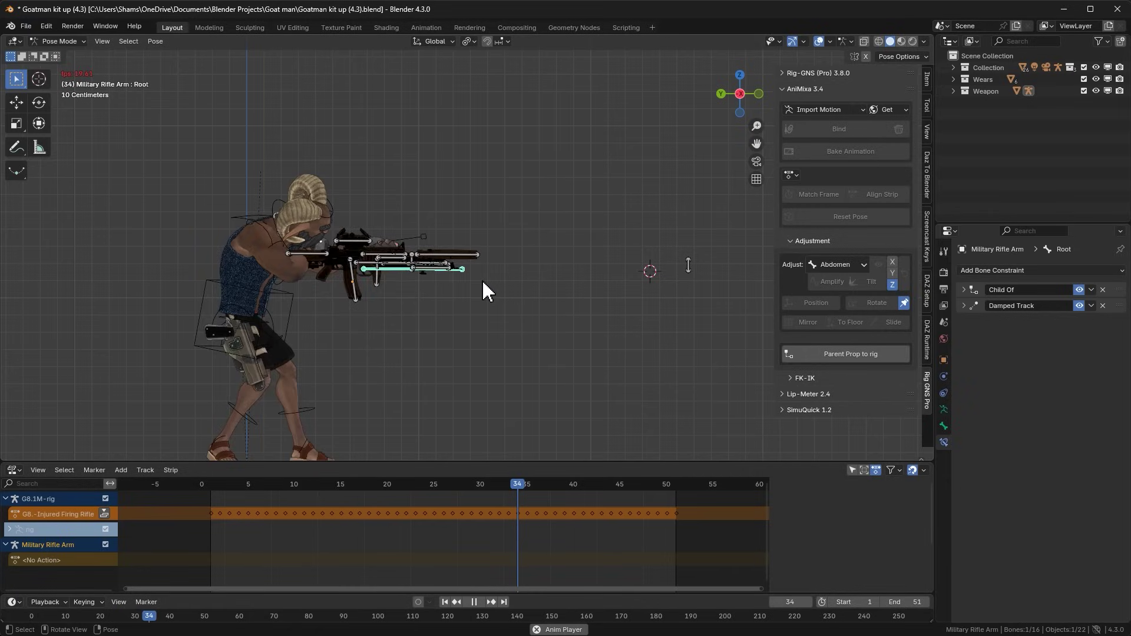
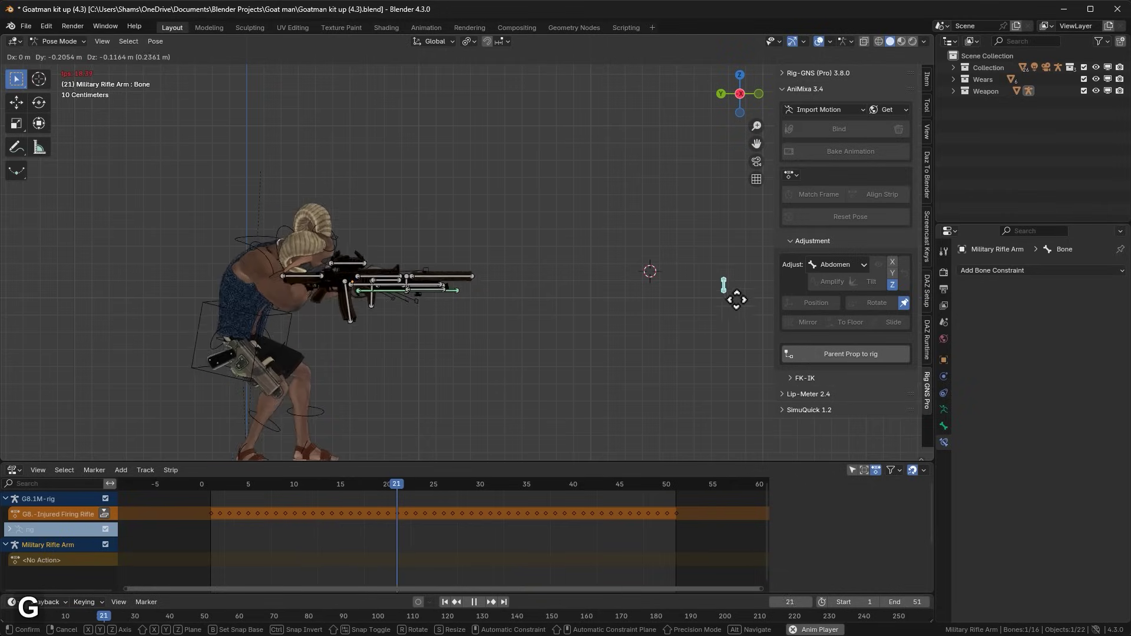
pyautogui.click(755, 293)
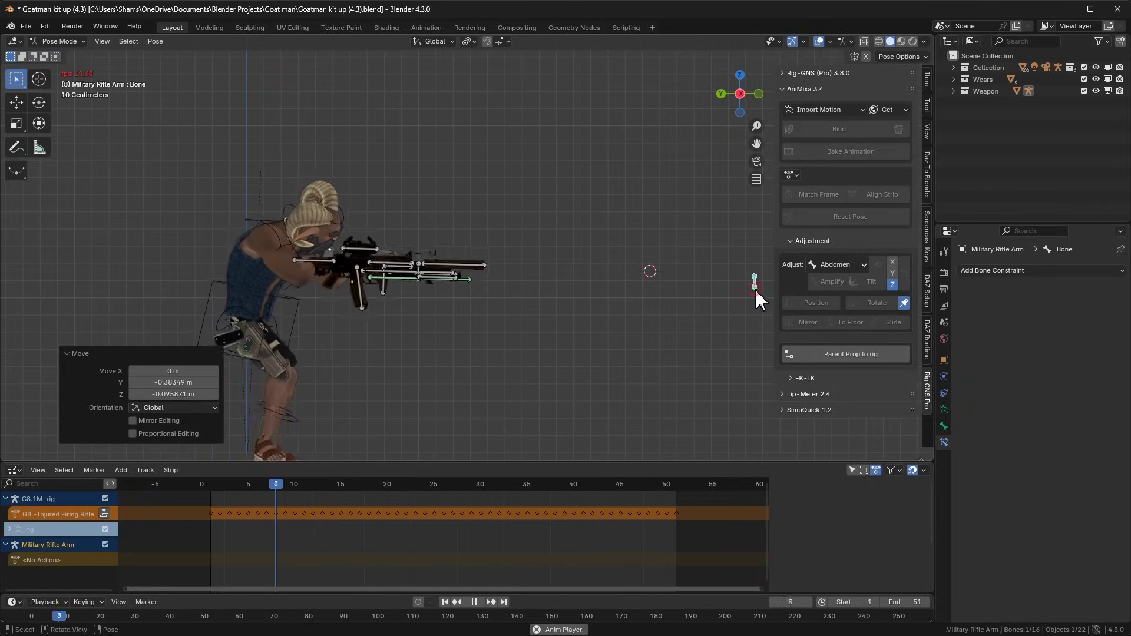
pyautogui.press('space')
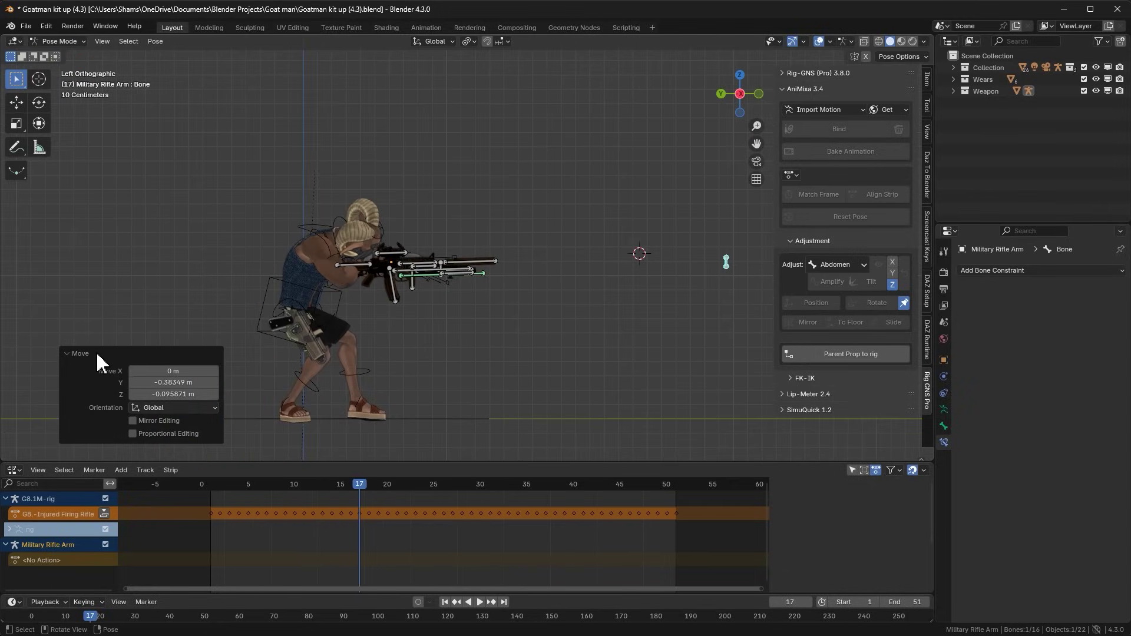
pyautogui.click(518, 270)
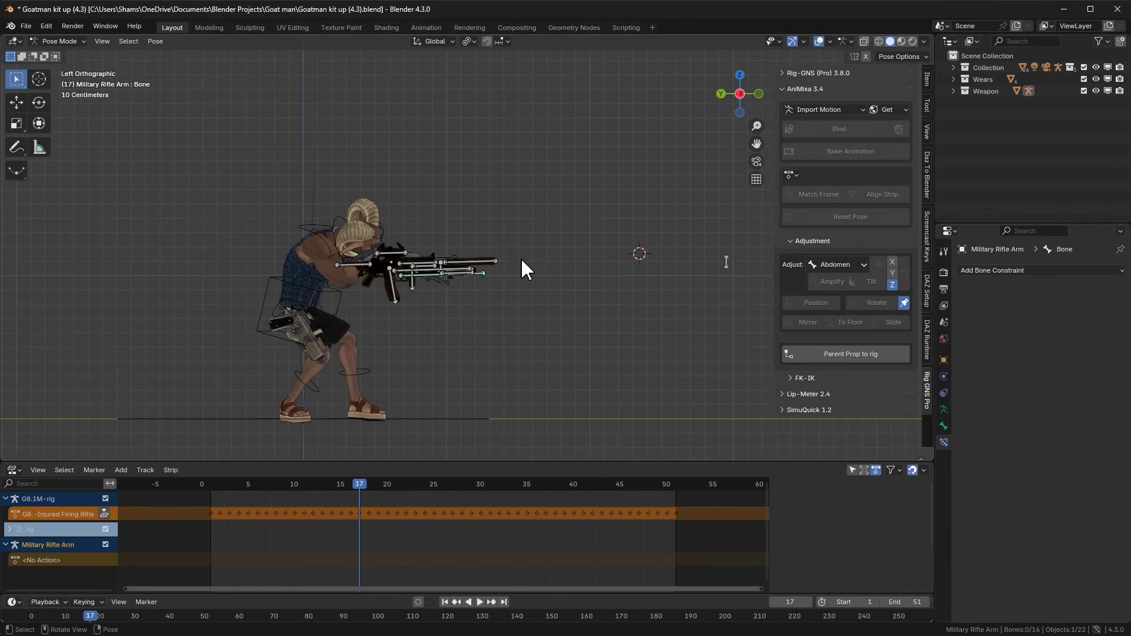
# Leave the rifle armature's pose mode, select G8.1M-rig, return to frame 1 and enter Pose Mode on it.
pyautogui.moveTo(521, 257)
pyautogui.mouseDown(button='middle')
pyautogui.moveTo(499, 269)
pyautogui.moveTo(512, 263)
pyautogui.mouseUp(button='middle')
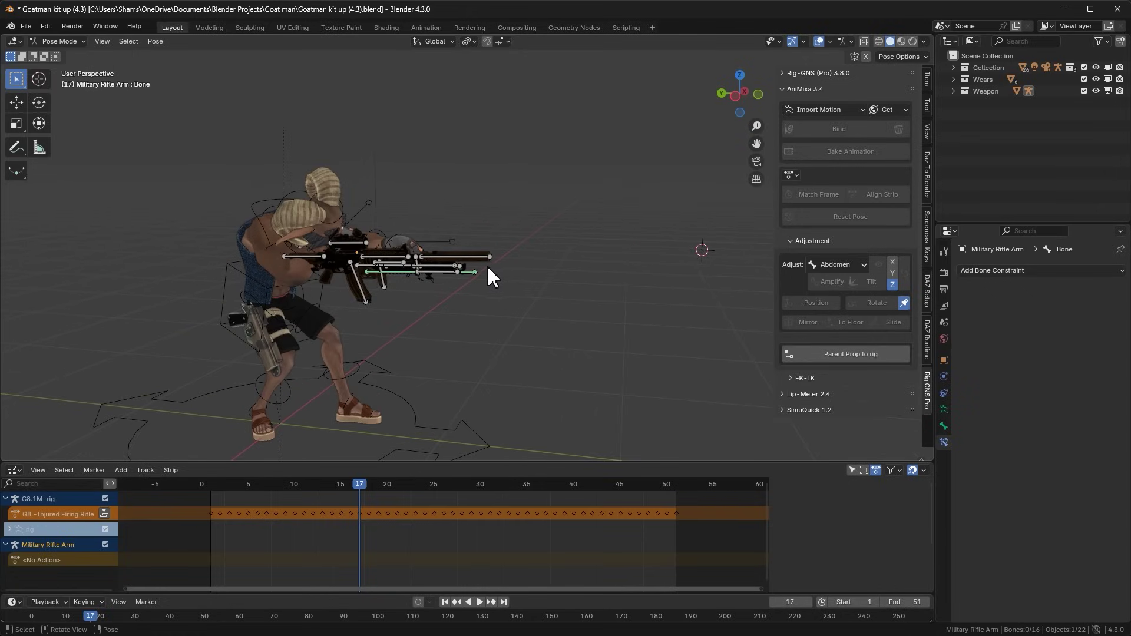
pyautogui.hotkey('ctrl', 'Tab')
pyautogui.click(302, 262)
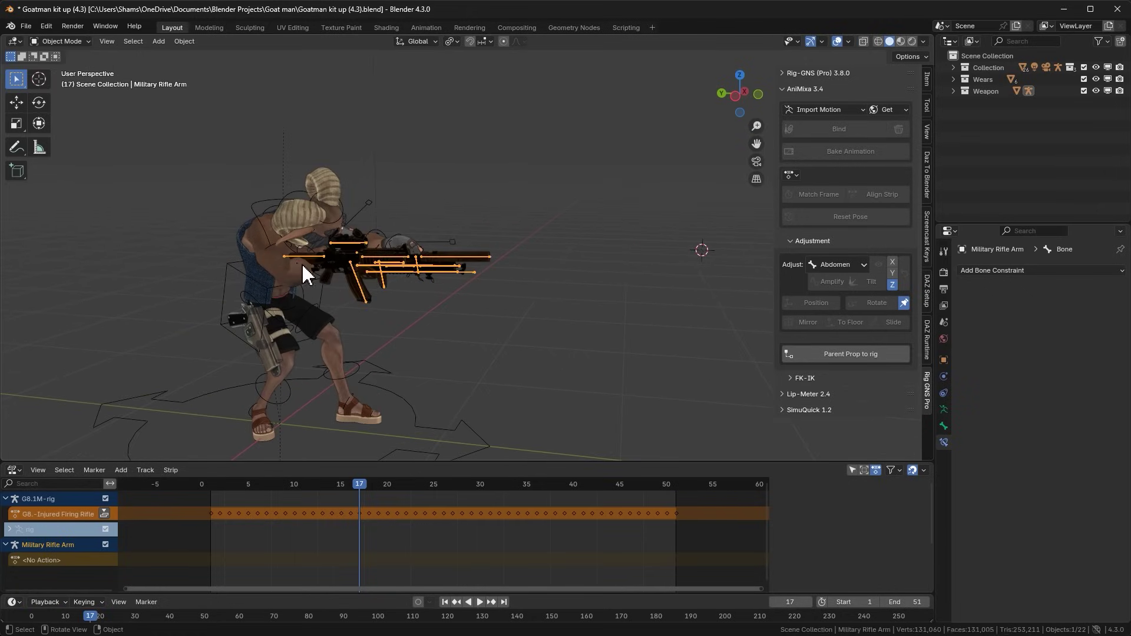
pyautogui.click(230, 264)
pyautogui.scroll(4, 439, 245)
pyautogui.moveTo(439, 246); pyautogui.dragTo(378, 302, button='middle')
pyautogui.hotkey('shift', 'Left')
pyautogui.hotkey('ctrl', 'Tab')
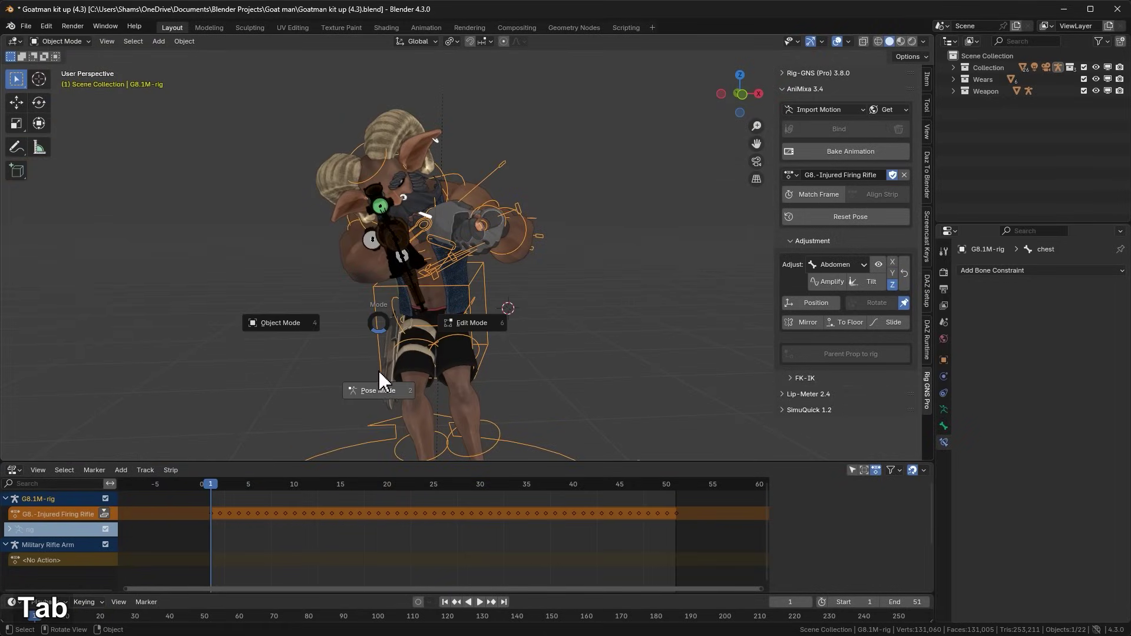
pyautogui.click(378, 387)
# Expand the FK-IK settings, switch the right arm to IK and select its hand_ik.R control.
pyautogui.scroll(4, 476, 219)
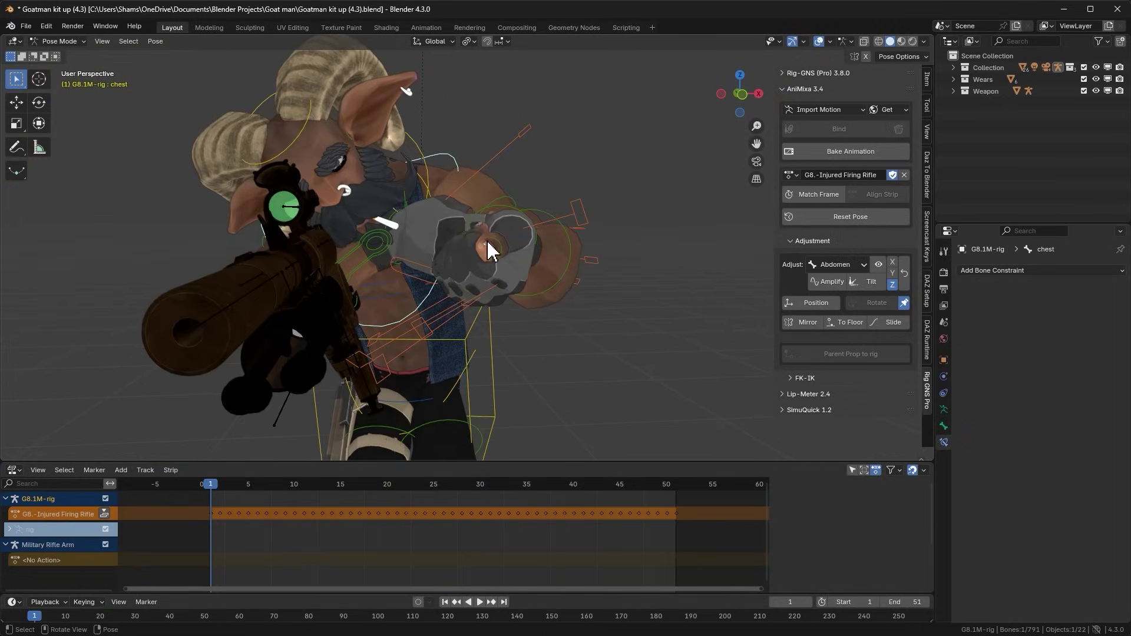
pyautogui.moveTo(489, 253); pyautogui.dragTo(543, 306, button='middle')
pyautogui.scroll(-5, 530, 300)
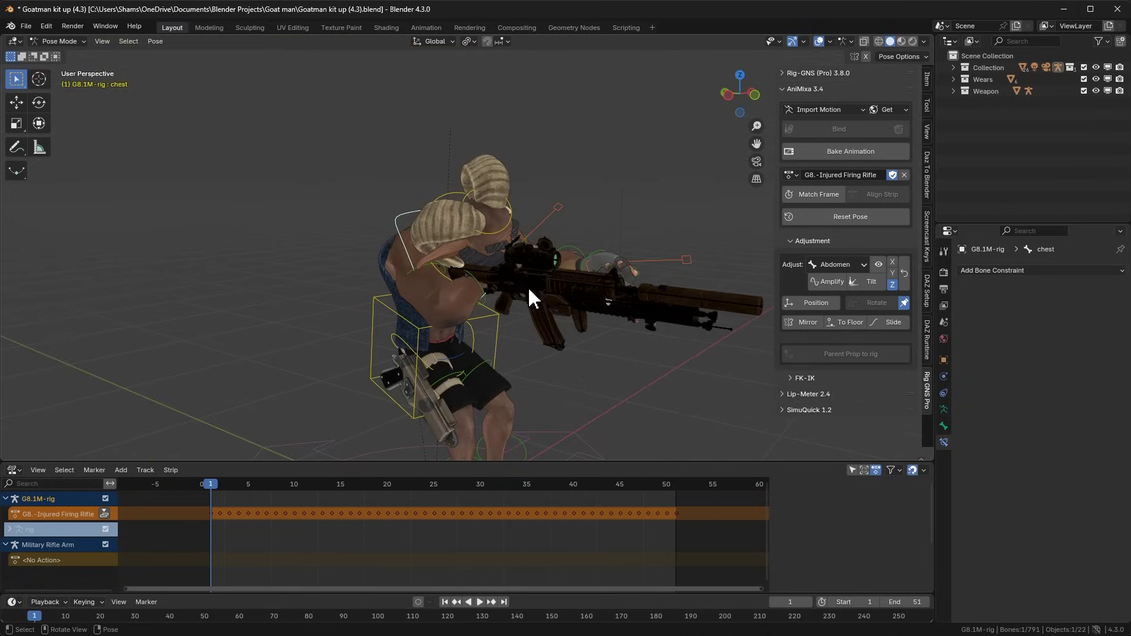
pyautogui.moveTo(616, 267); pyautogui.dragTo(530, 259, button='middle')
pyautogui.scroll(-3, 560, 245)
pyautogui.scroll(3, 522, 291)
pyautogui.click(796, 241)
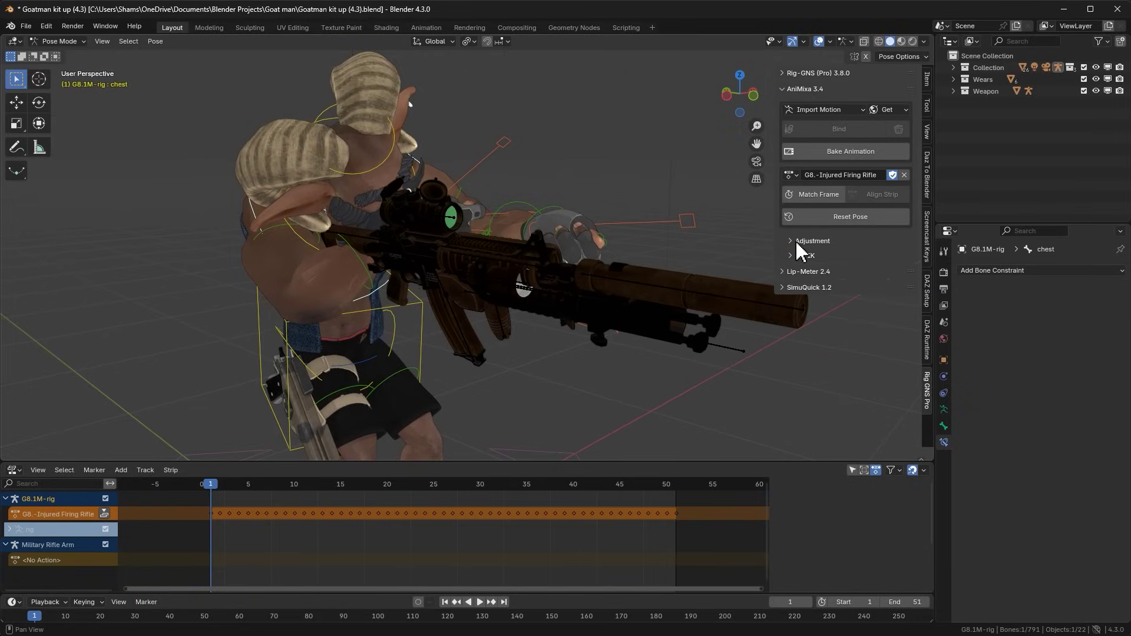
pyautogui.click(805, 256)
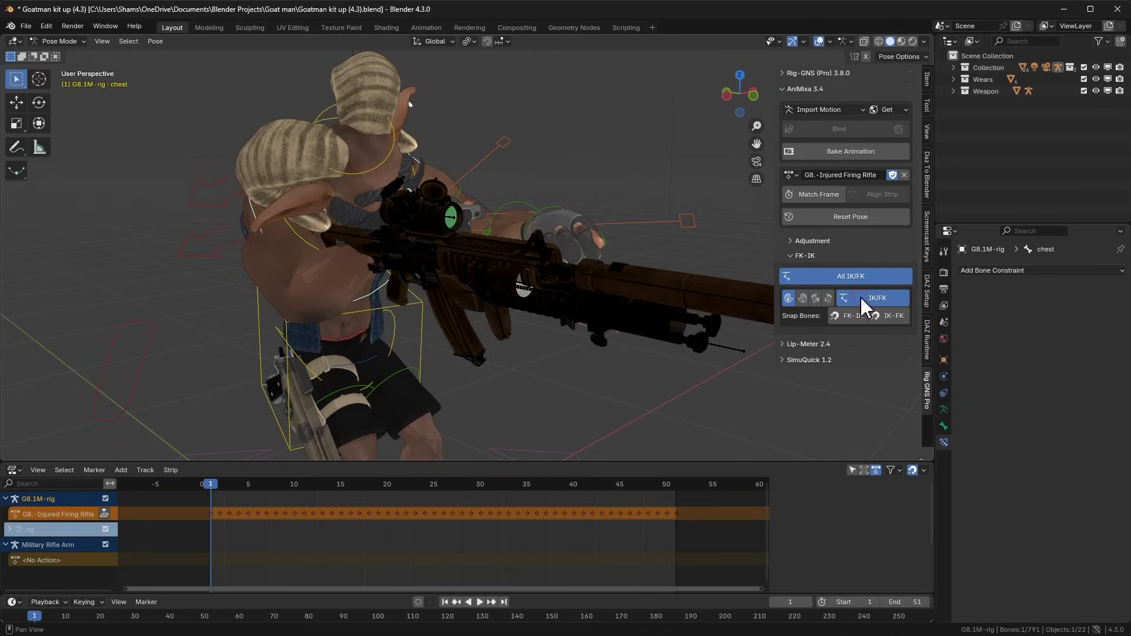
pyautogui.click(142, 376)
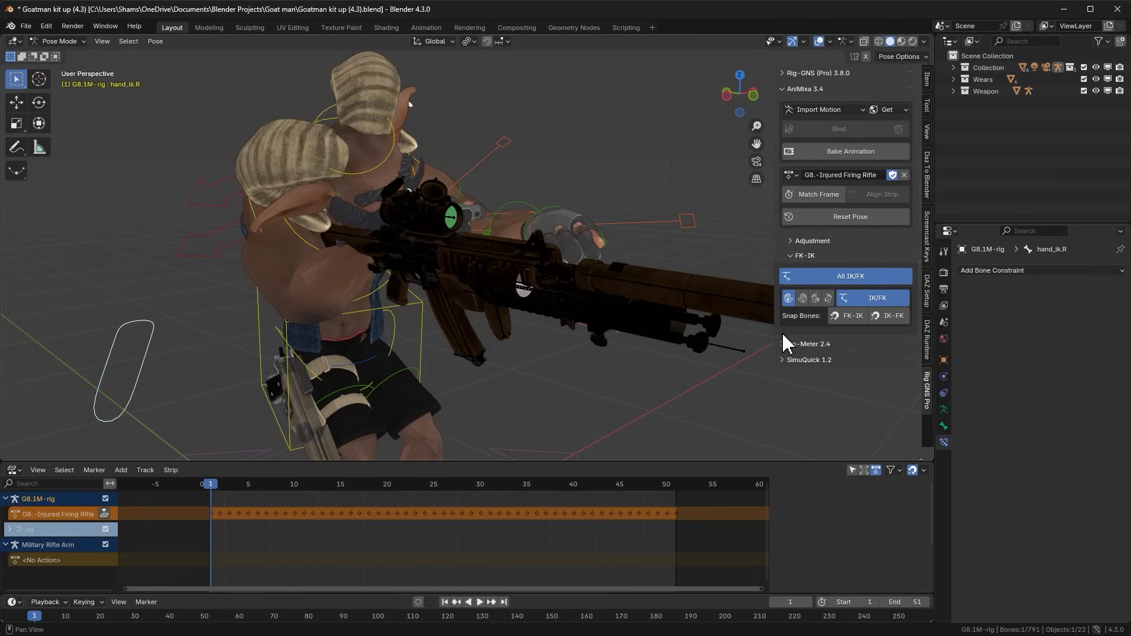
# Snap the right arm's IK to FK with start frame 1 and end frame 2.
pyautogui.click(890, 318)
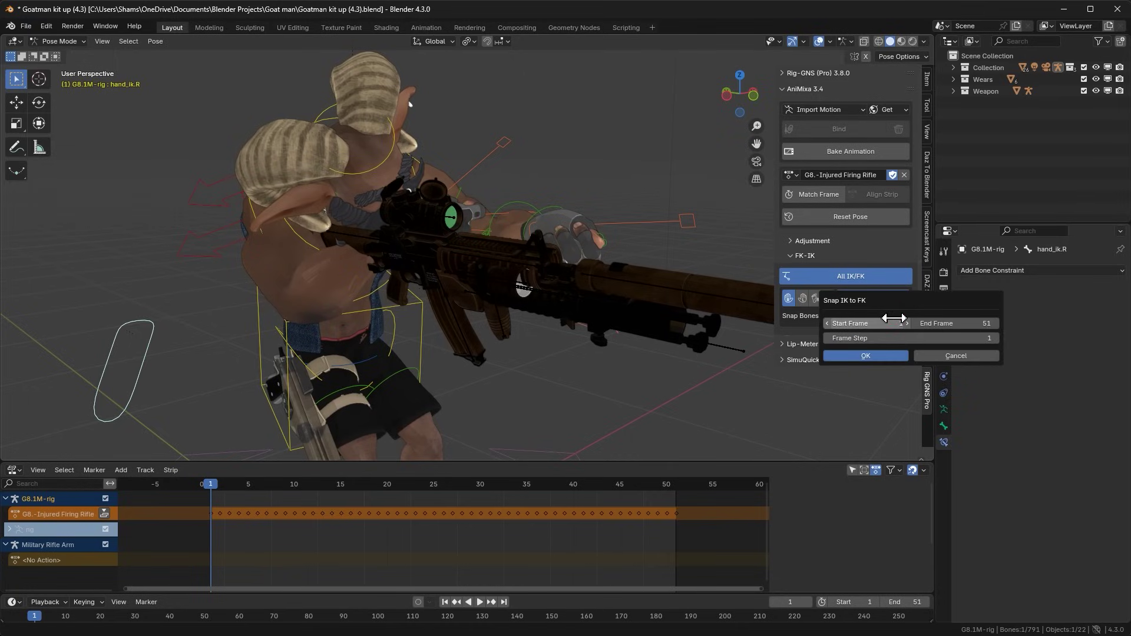
pyautogui.click(941, 323)
pyautogui.write('2')
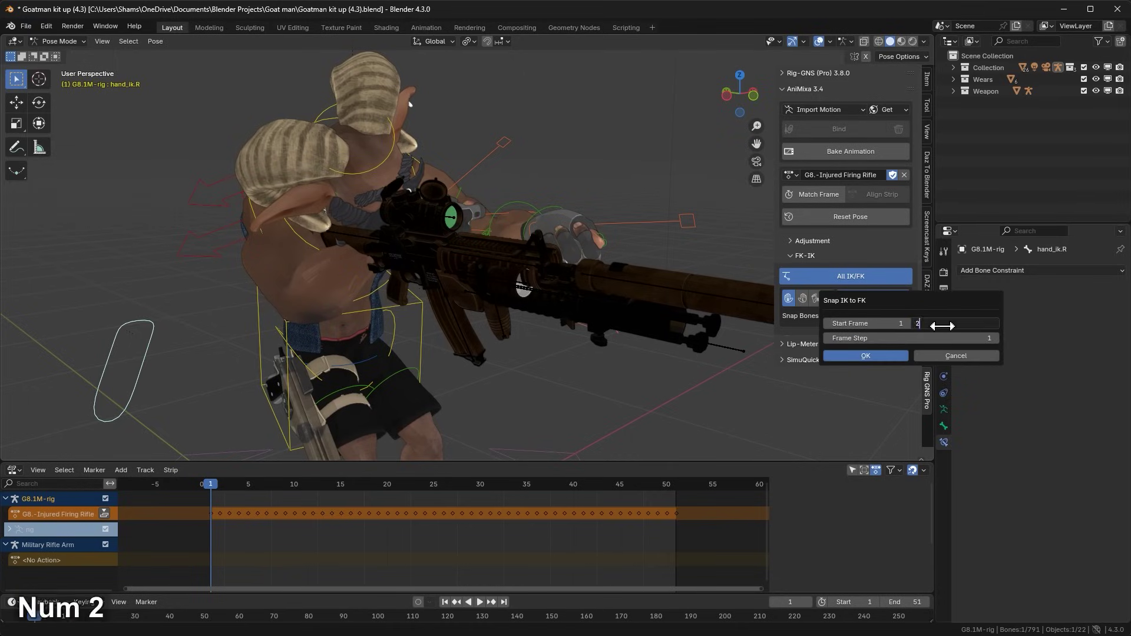
pyautogui.press('Return')
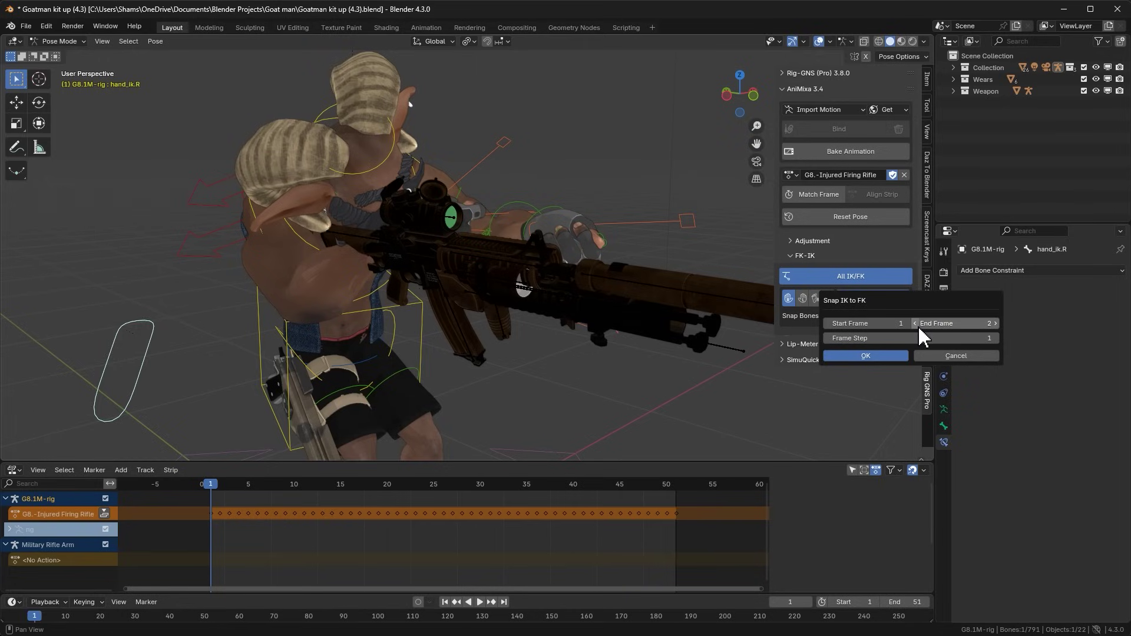
pyautogui.click(895, 356)
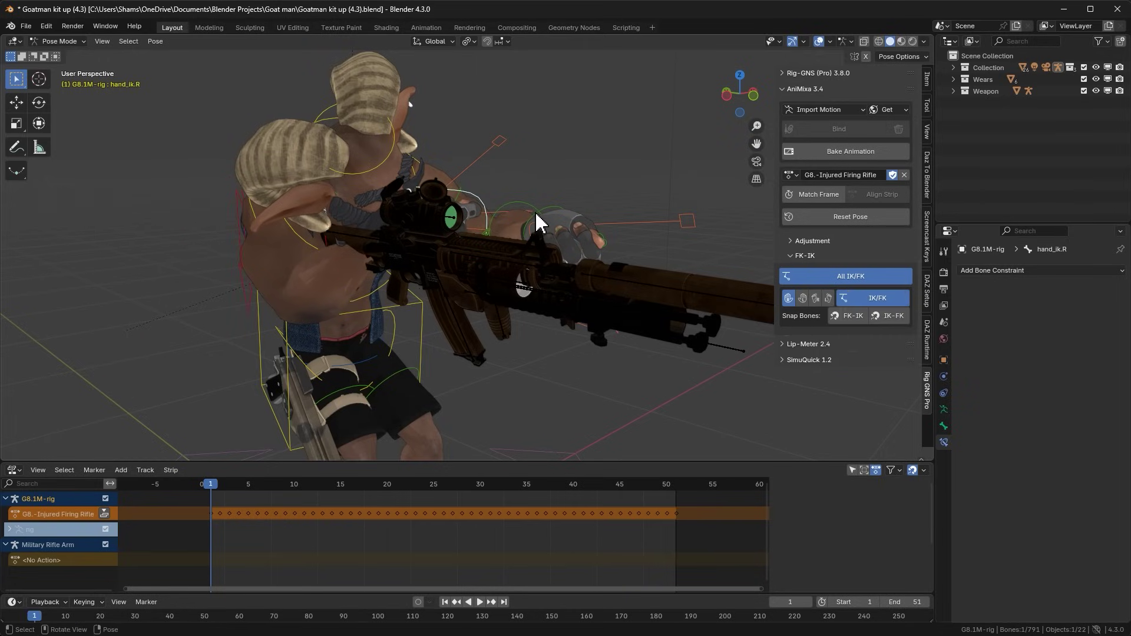
# Try moving the hand_ik.R control to test how the right arm follows it.
pyautogui.moveTo(537, 223); pyautogui.dragTo(435, 226, button='middle')
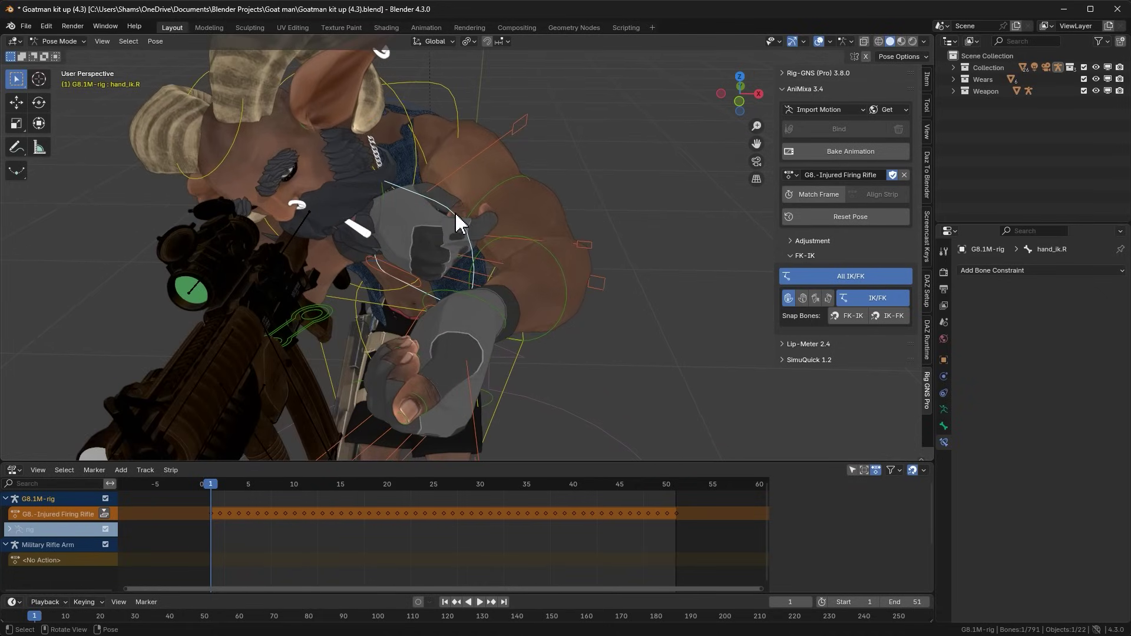
pyautogui.press('g')
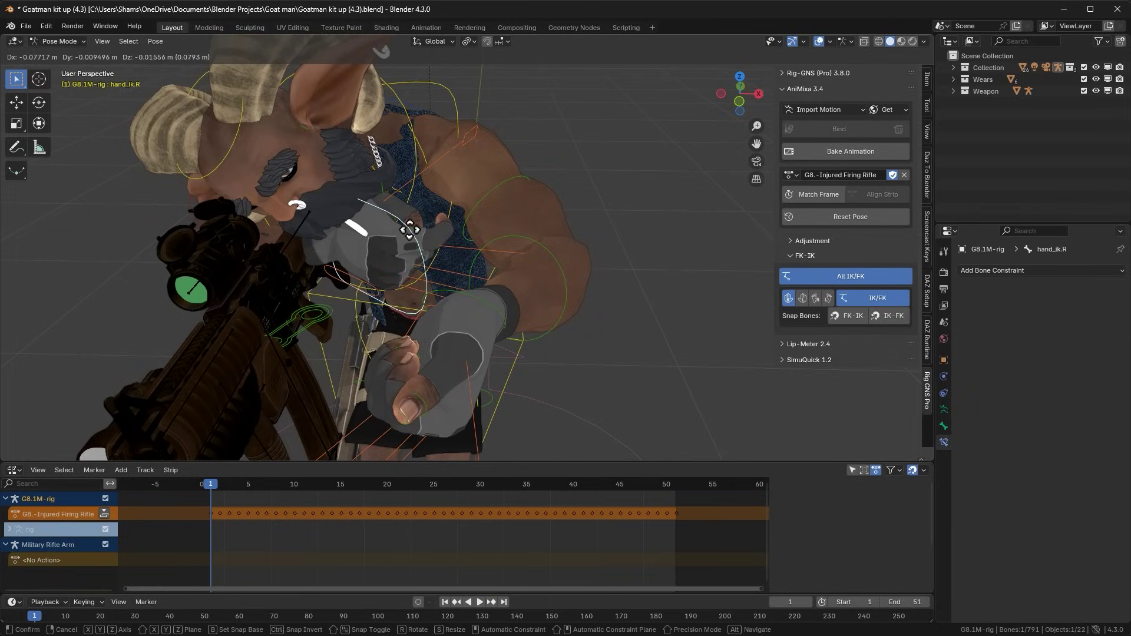
pyautogui.click(457, 238)
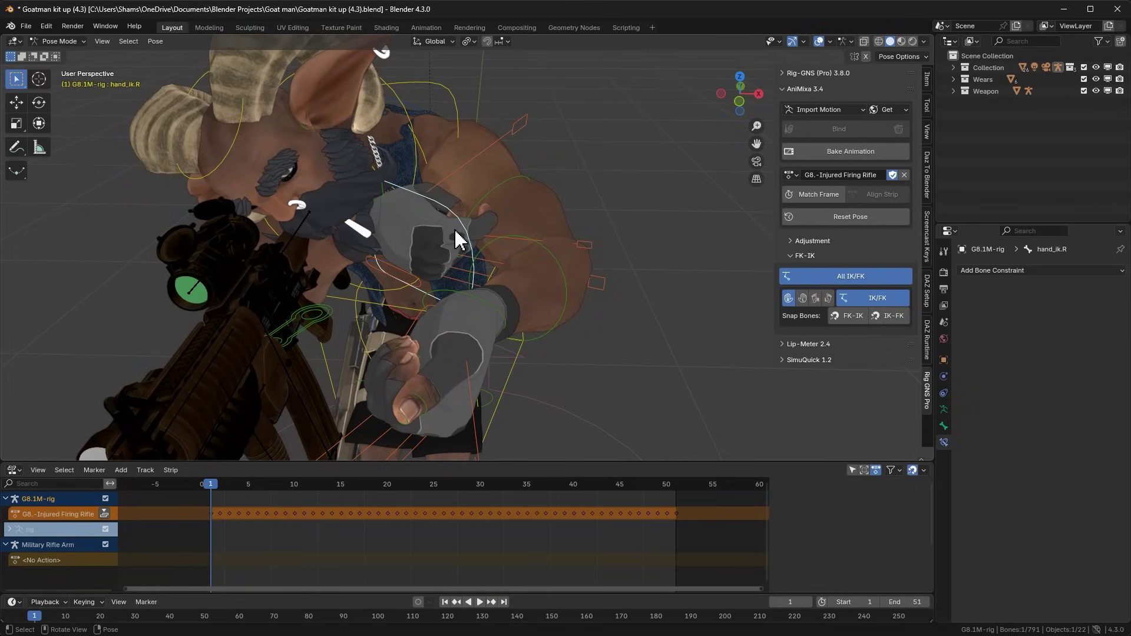
# Move hand_ik.R about -0.34 m in X and -0.08 m in Y in the top view.
pyautogui.press('KP_7')
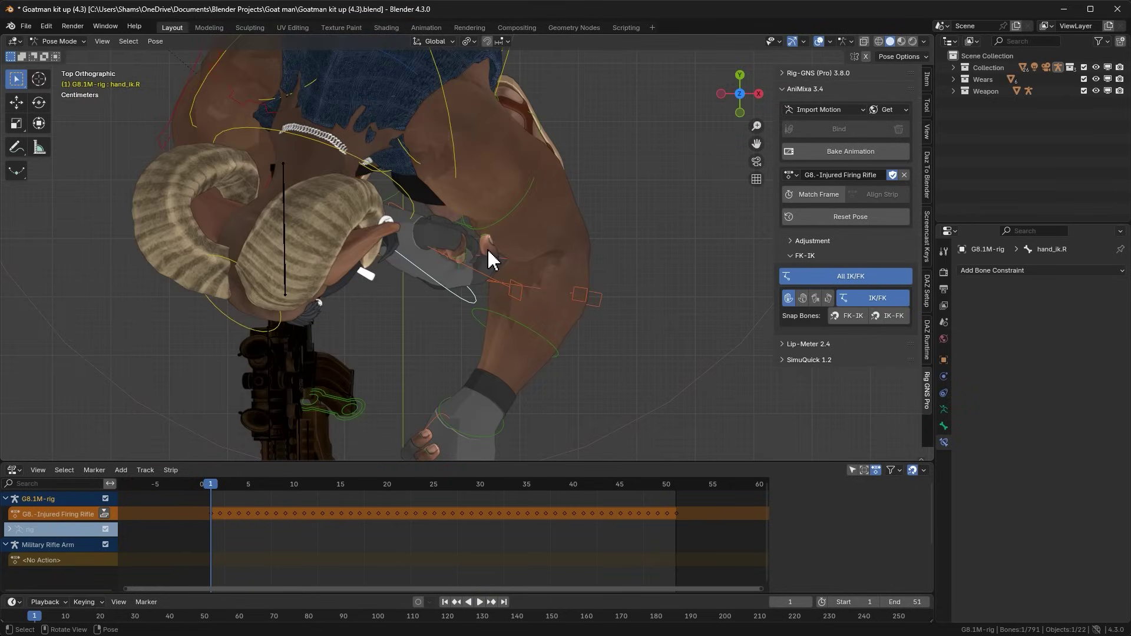
pyautogui.press('g')
pyautogui.click(293, 293)
# Activate the Transform tool for the hand control and set the transform orientation to Normal.
pyautogui.moveTo(294, 292); pyautogui.dragTo(441, 44, button='middle')
pyautogui.click(39, 124)
pyautogui.scroll(2, 465, 247)
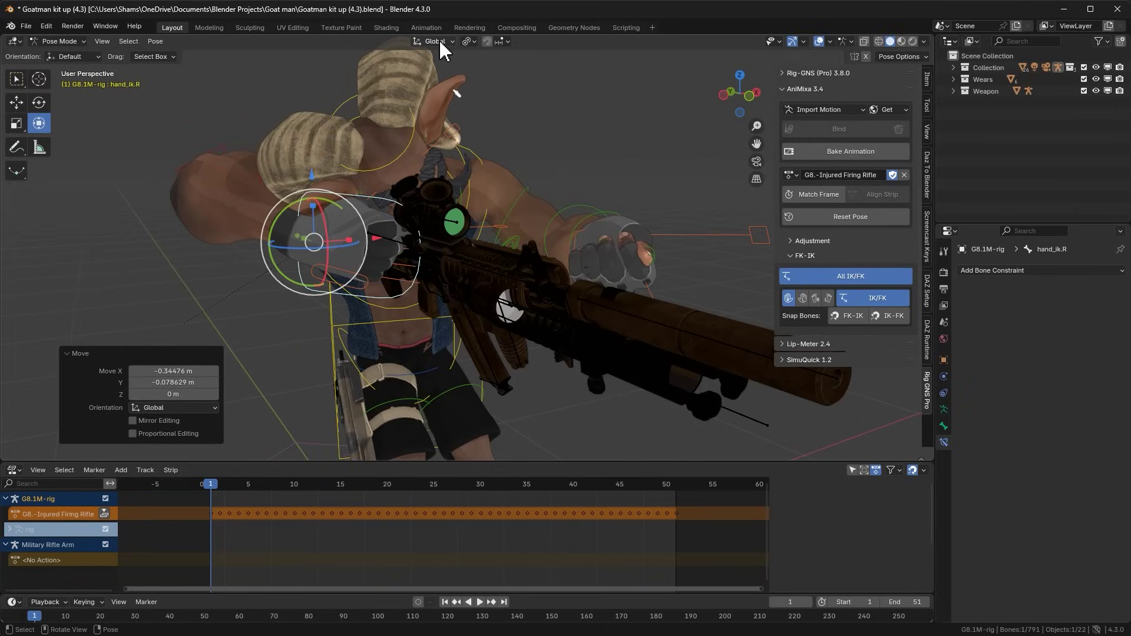
pyautogui.click(439, 41)
pyautogui.click(418, 101)
# Move hand_ik.R along its normal X axis by about 0.08 m and adjust its position beside the rifle grip.
pyautogui.moveTo(445, 271); pyautogui.dragTo(228, 314, button='middle')
pyautogui.click(310, 410)
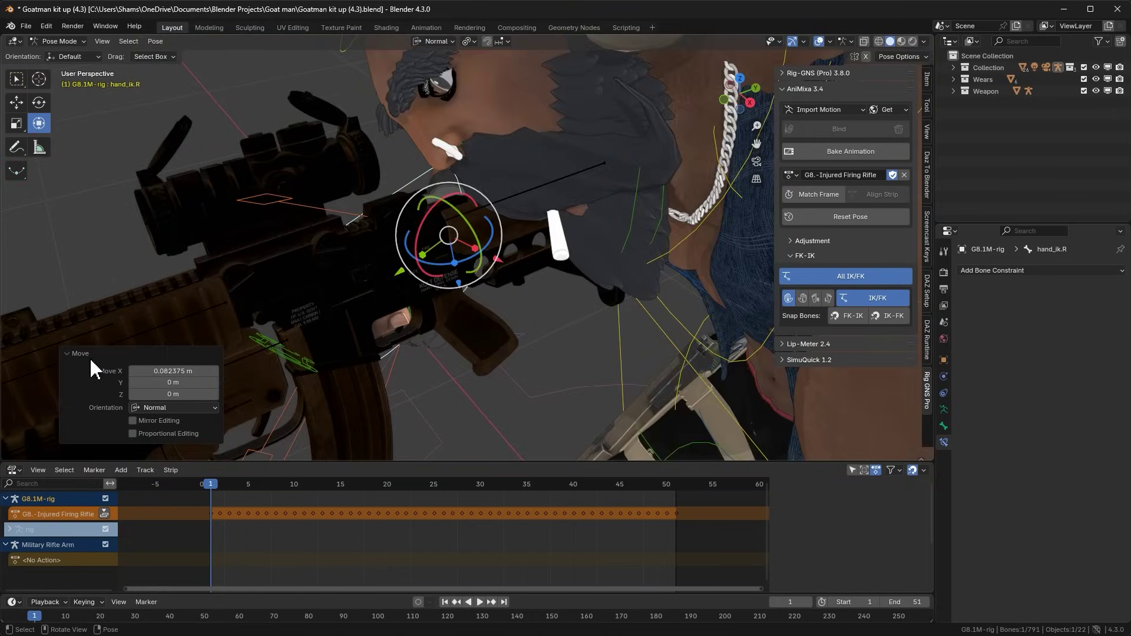
pyautogui.scroll(3, 481, 253)
pyautogui.press('g')
pyautogui.press('x')
pyautogui.moveTo(513, 238); pyautogui.dragTo(438, 282, button='middle')
pyautogui.click(499, 231)
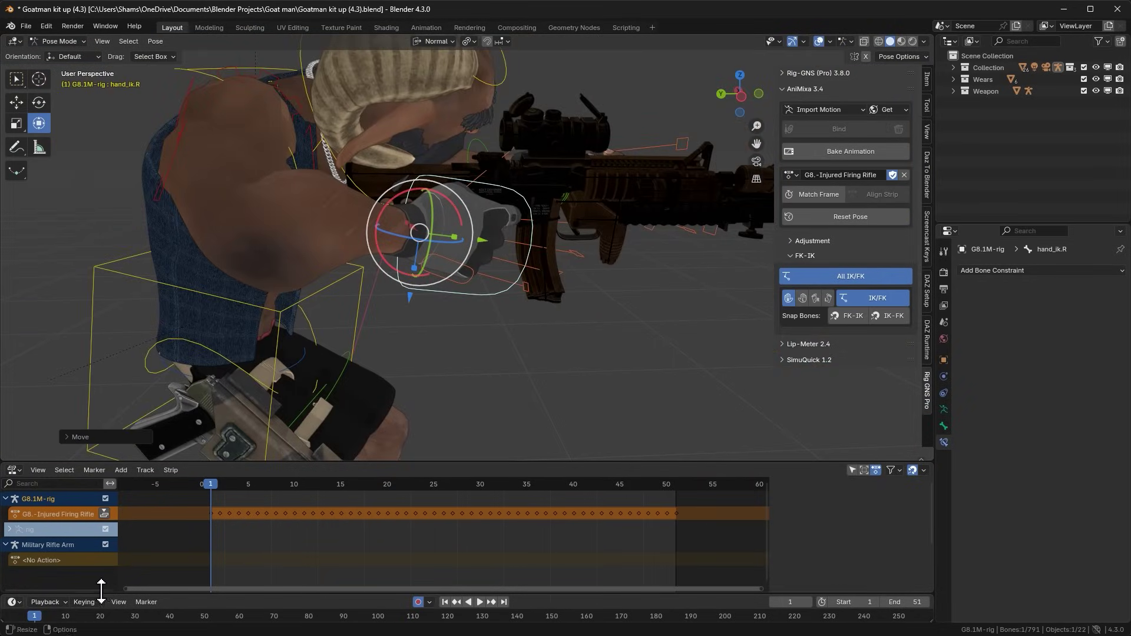
# Turn on auto keying with the Location & Rotation keying set and rotate hand_ik.R about -17.5° around its normal X axis.
pyautogui.click(85, 602)
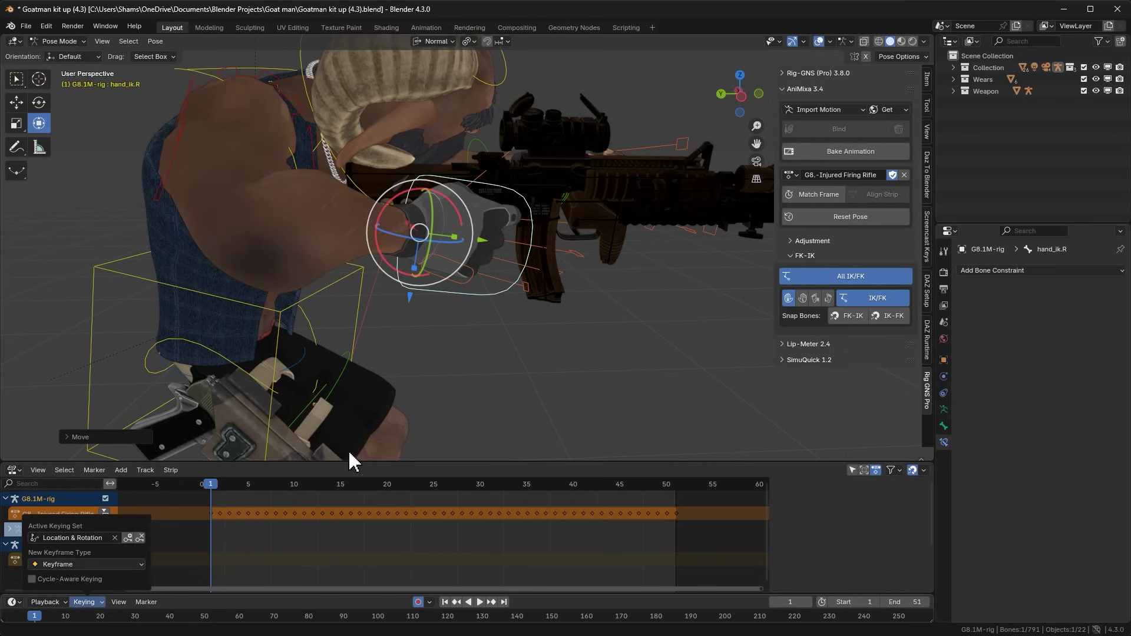
pyautogui.moveTo(492, 253); pyautogui.dragTo(434, 240, button='middle')
pyautogui.scroll(5, 346, 232)
pyautogui.press('r')
pyautogui.press('x')
pyautogui.press('x')
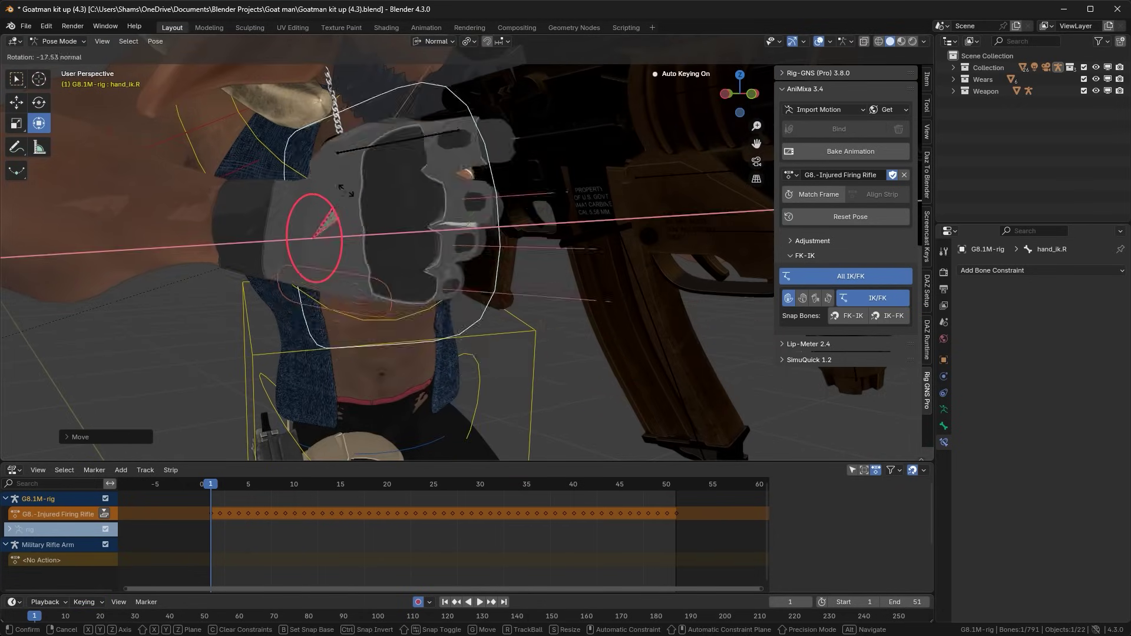
pyautogui.click(346, 191)
# Move the right hand's IK control onto the rifle's pistol grip, fine-tuning its position along the normal X axis.
pyautogui.moveTo(346, 190); pyautogui.dragTo(391, 118, button='middle')
pyautogui.press('g')
pyautogui.click(409, 209)
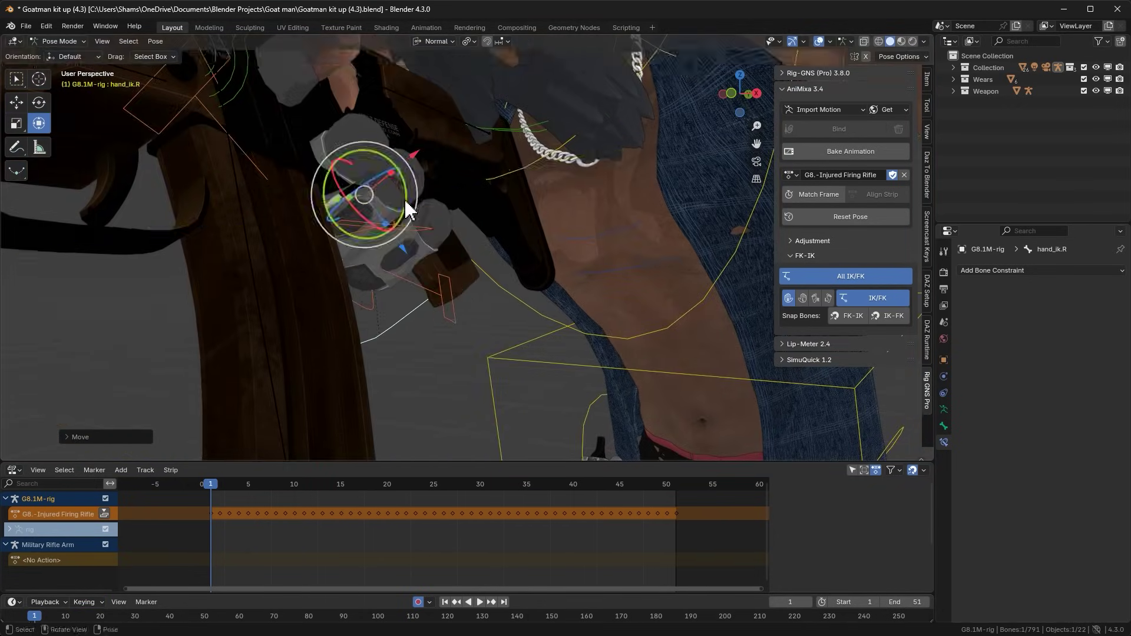
pyautogui.moveTo(410, 209); pyautogui.dragTo(379, 235, button='middle')
pyautogui.scroll(3, 389, 236)
pyautogui.press('g')
pyautogui.press('x')
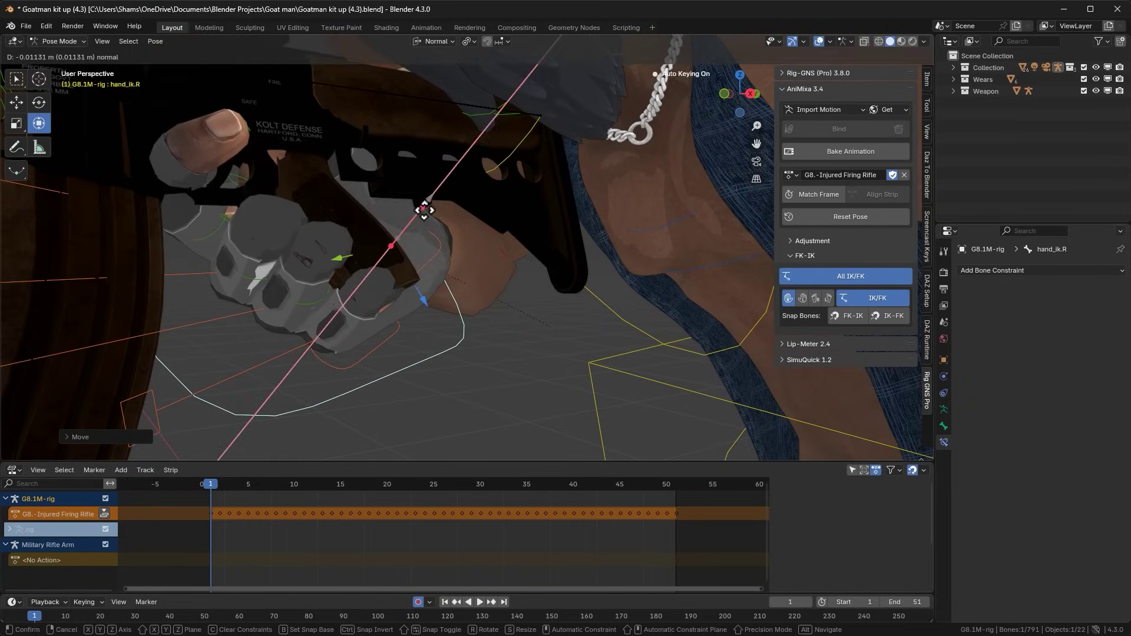
pyautogui.press('y')
pyautogui.press('z')
pyautogui.press('x')
pyautogui.click(445, 181)
# Rotate the right hand's IK control to align with the grip and reposition it freehand.
pyautogui.moveTo(444, 182); pyautogui.dragTo(412, 246, button='middle')
pyautogui.moveTo(412, 246); pyautogui.dragTo(454, 178)
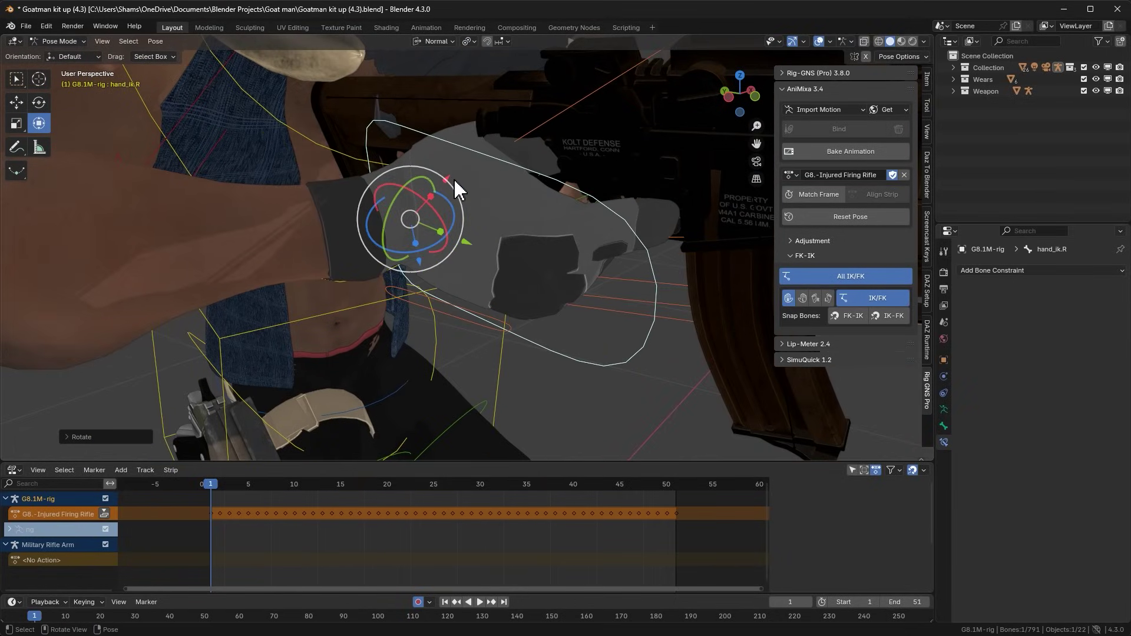
pyautogui.press('g')
pyautogui.click(416, 197)
# Rotate upper_arm_ik.R to adjust the direction of the right elbow, and check the arm from the front.
pyautogui.moveTo(416, 197); pyautogui.dragTo(505, 254, button='middle')
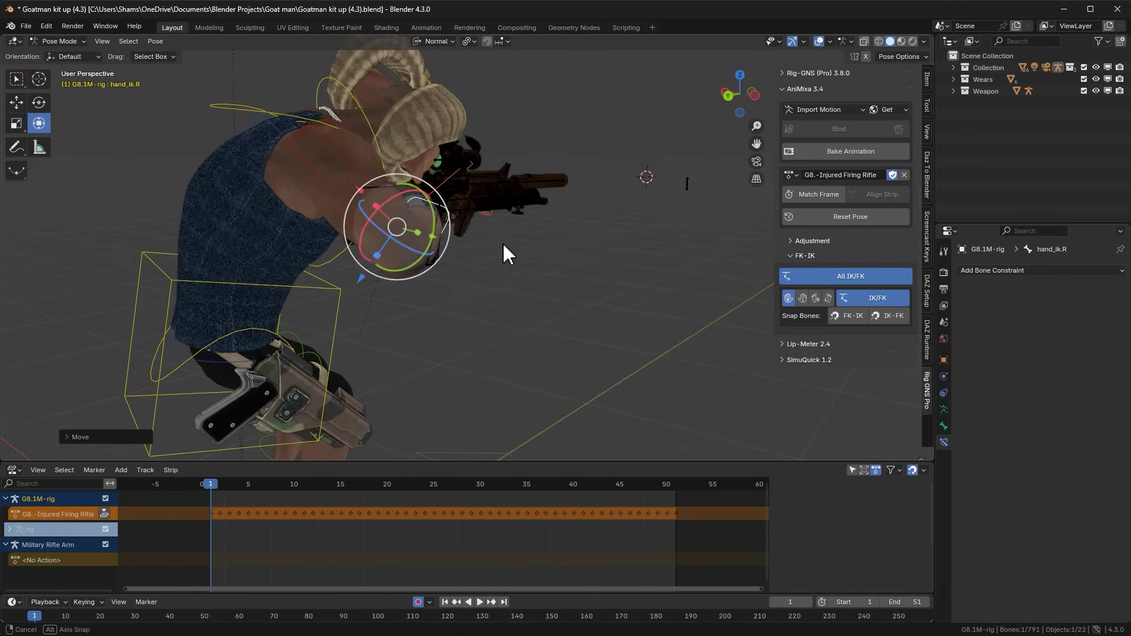
pyautogui.scroll(3, 311, 184)
pyautogui.click(365, 177)
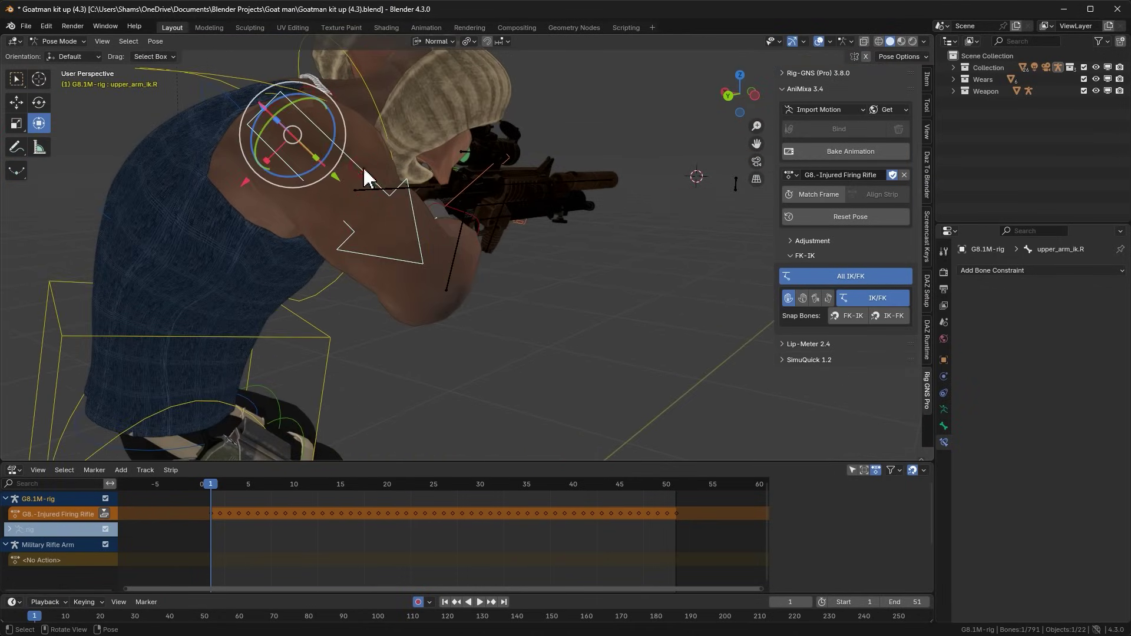
pyautogui.moveTo(339, 150)
pyautogui.mouseDown()
pyautogui.moveTo(322, 155)
pyautogui.moveTo(335, 164)
pyautogui.mouseUp()
pyautogui.moveTo(335, 164); pyautogui.dragTo(353, 206, button='middle')
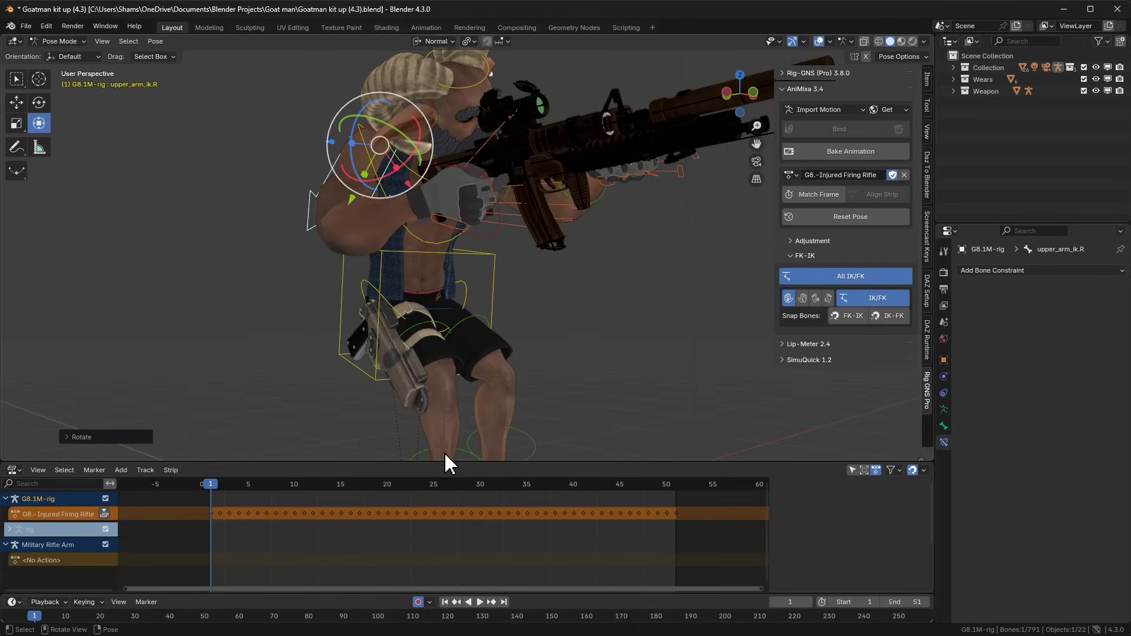
# Shrink the NLA editor to enlarge the viewport, play the animation from the left side, and return to frame 1.
pyautogui.moveTo(446, 456); pyautogui.dragTo(444, 578)
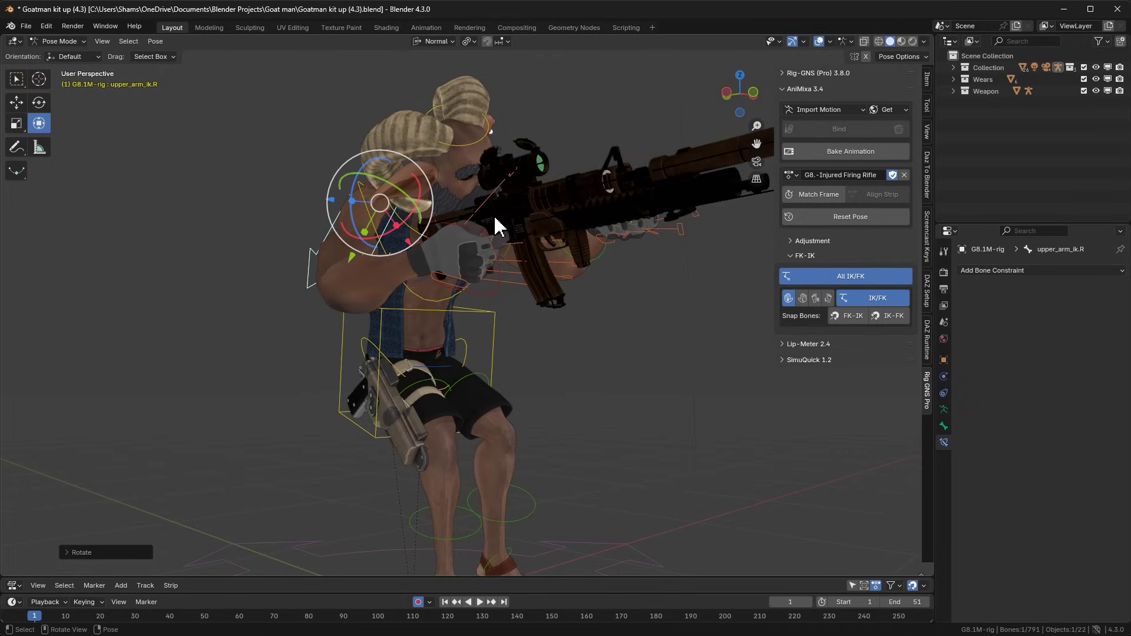
pyautogui.press('ctrl+KP_3')
pyautogui.press('space')
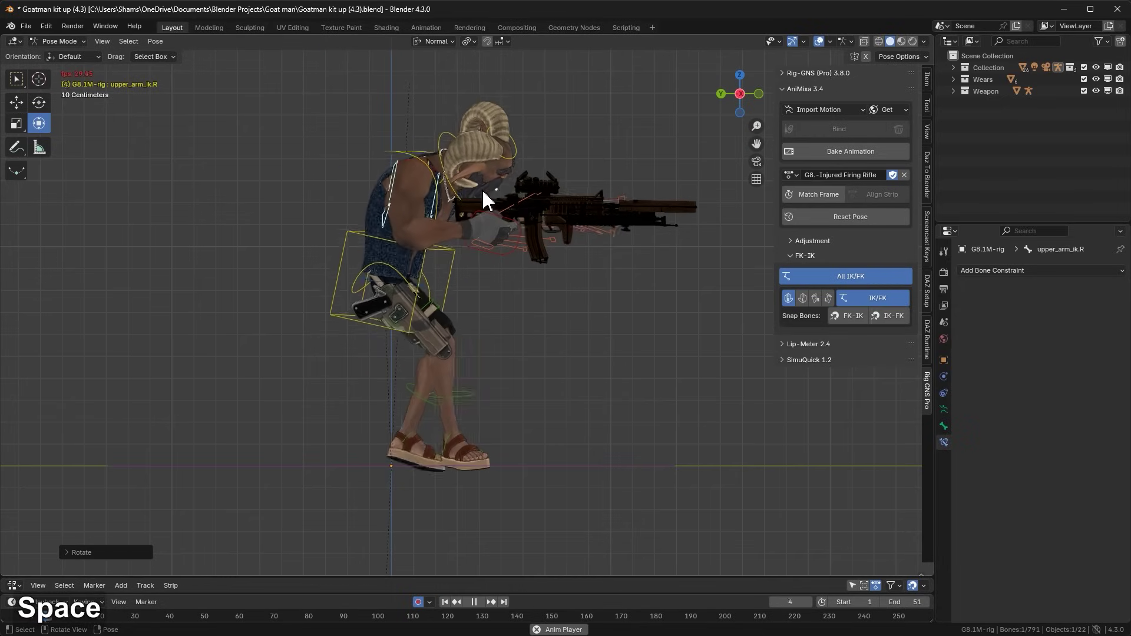
pyautogui.scroll(4, 498, 218)
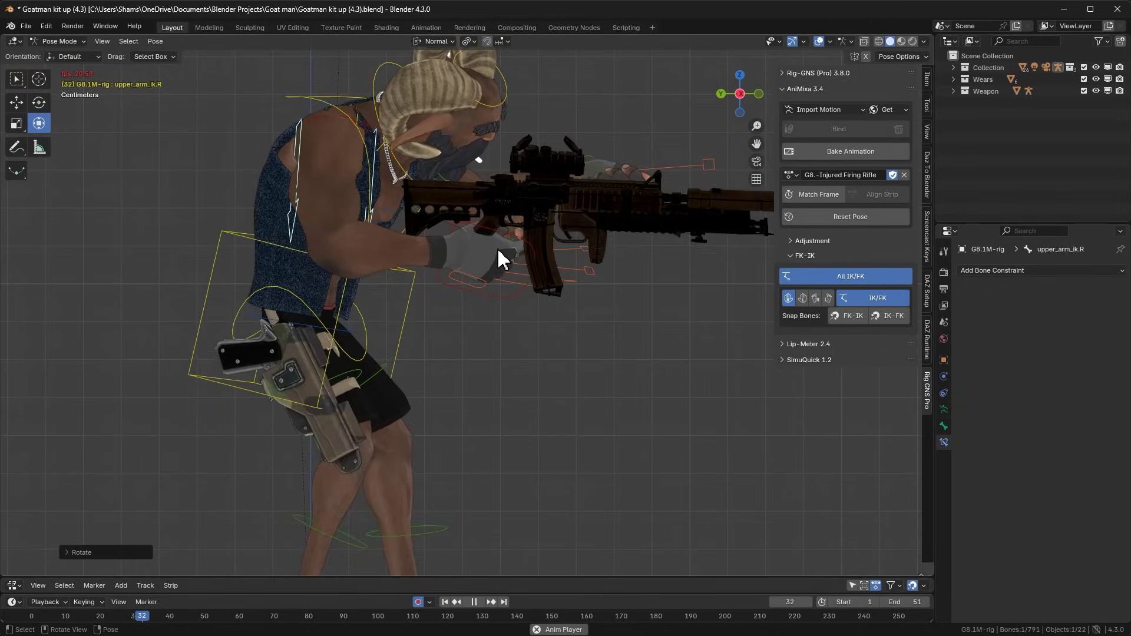
pyautogui.press('space')
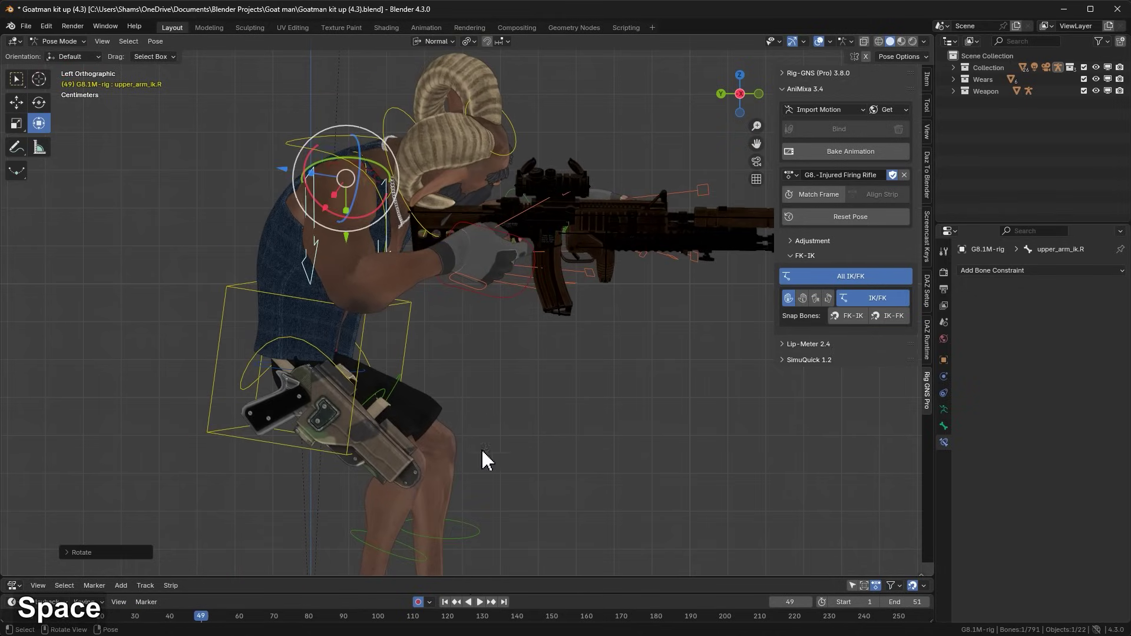
pyautogui.click(444, 601)
# Add a Child Of constraint to hand_ik.R, target the Root bone of Military Rifle Arm, and set its inverse.
pyautogui.scroll(5, 550, 283)
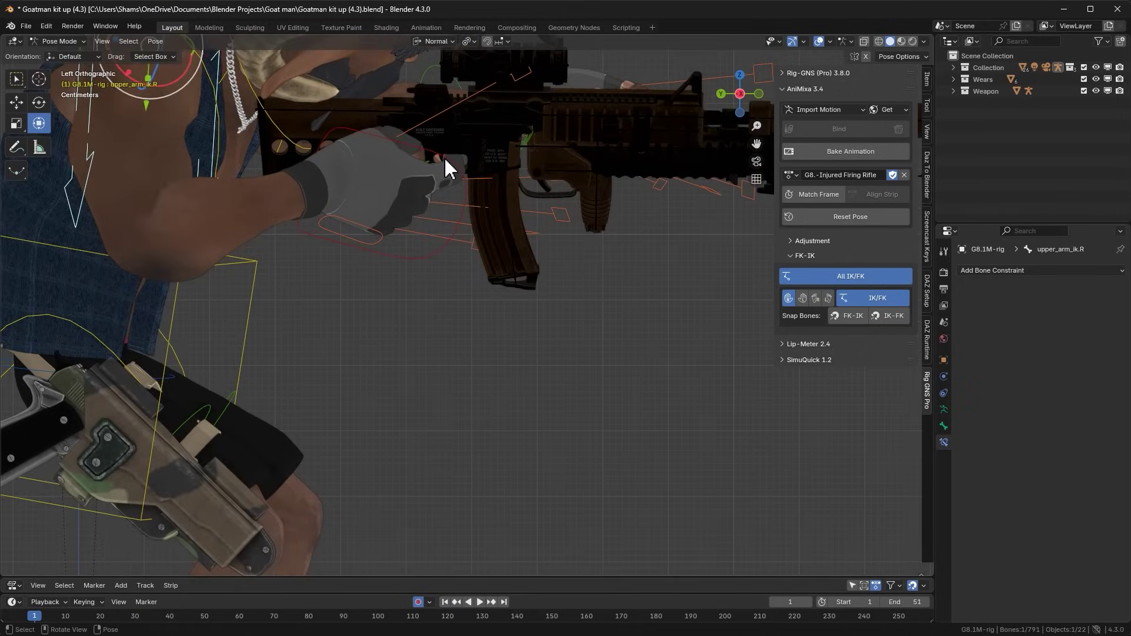
pyautogui.click(446, 169)
pyautogui.scroll(-4, 433, 180)
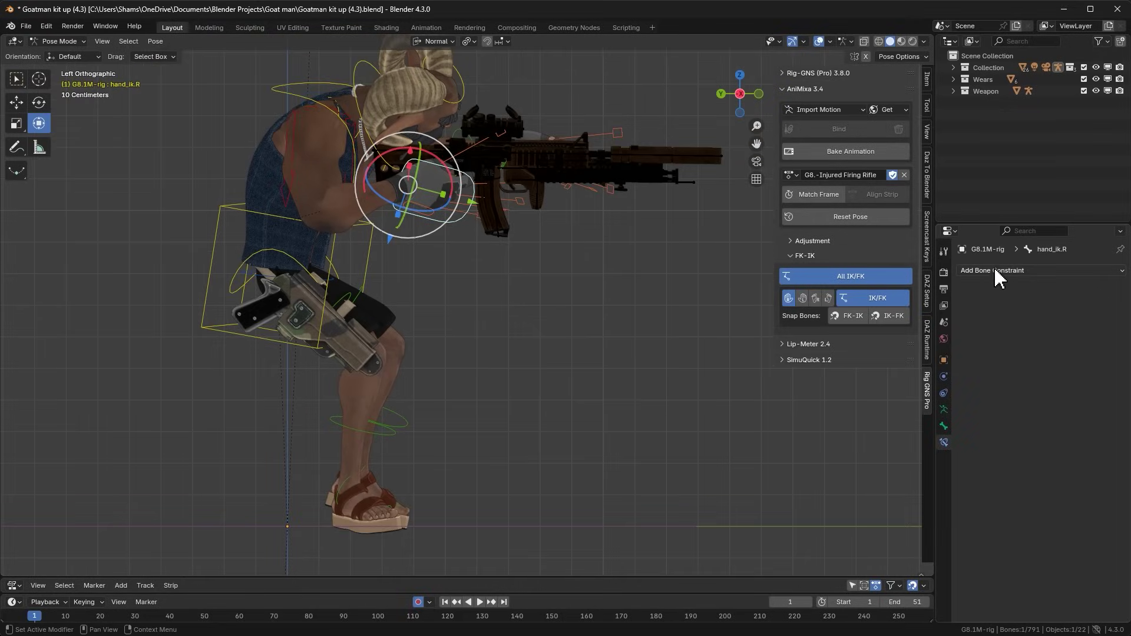
pyautogui.click(995, 271)
pyautogui.click(1087, 329)
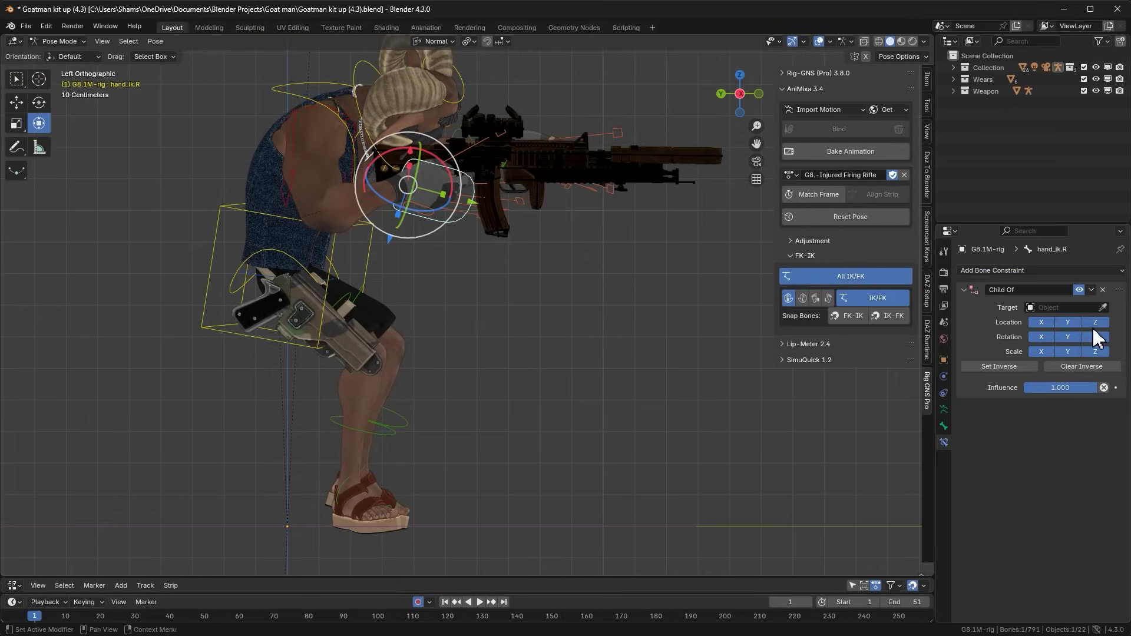
pyautogui.click(695, 188)
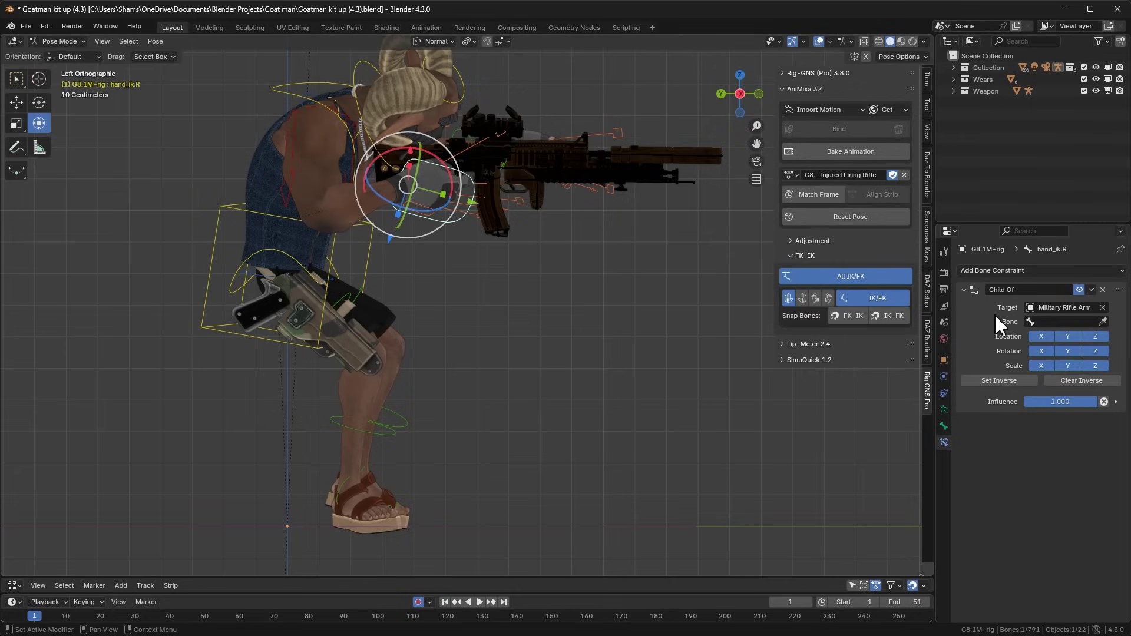
pyautogui.click(1067, 322)
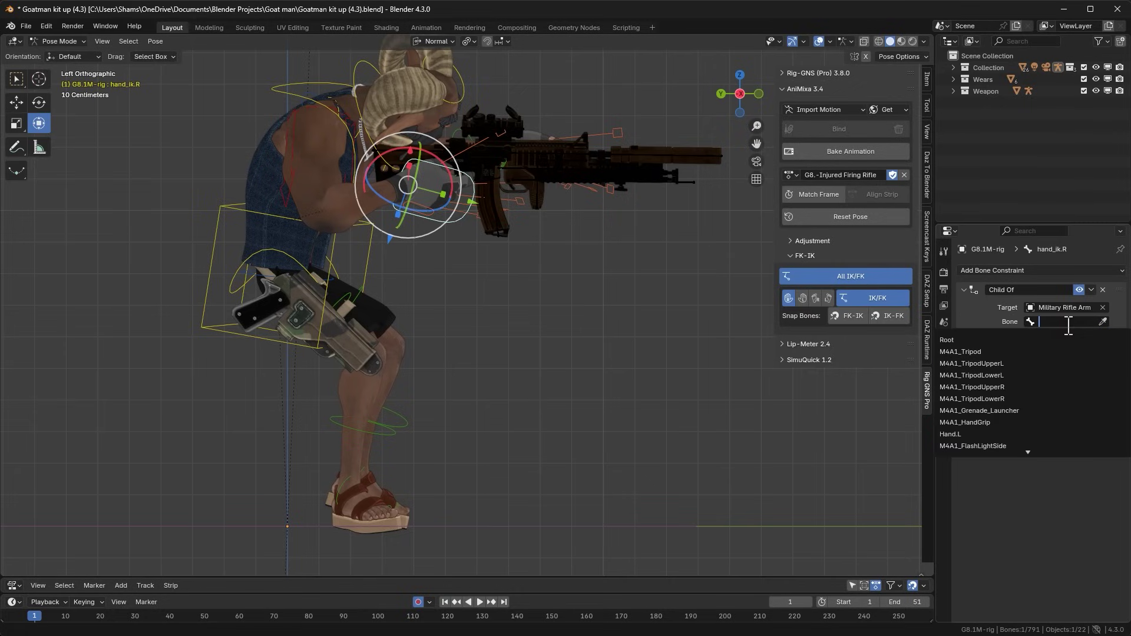
pyautogui.click(1001, 342)
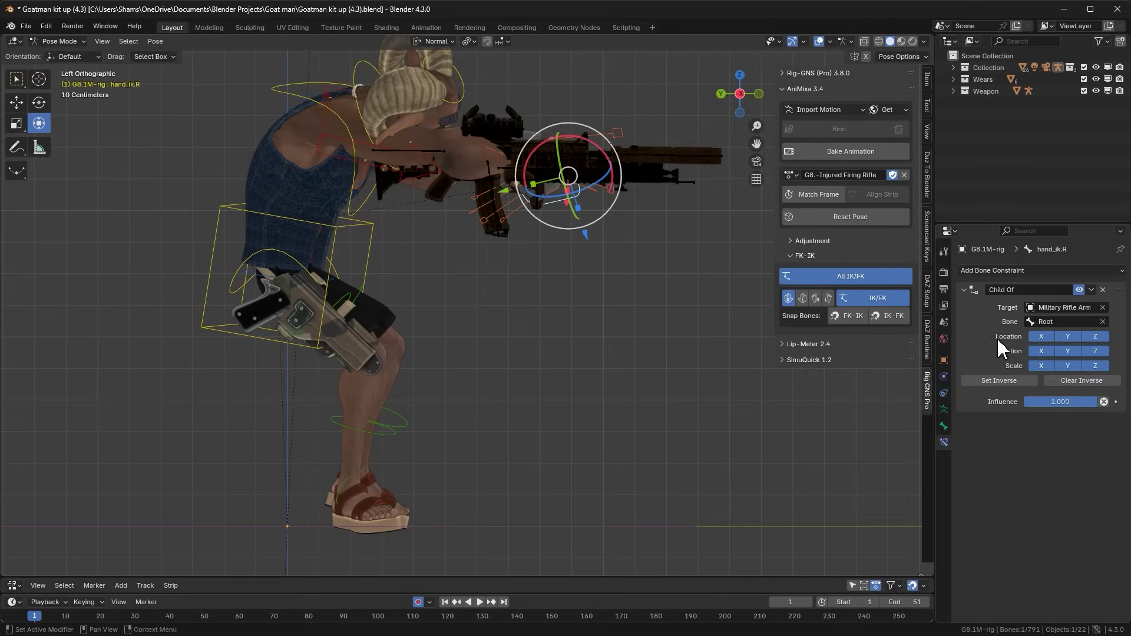
pyautogui.click(1023, 386)
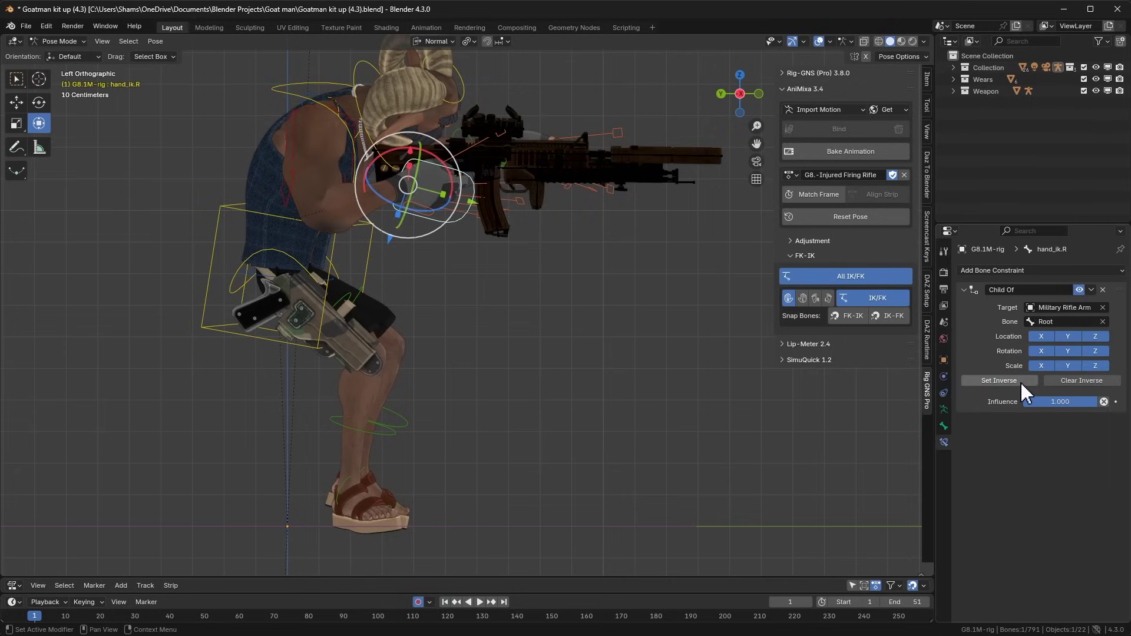
# Play the animation from the side to check how the right hand follows the rifle.
pyautogui.scroll(3, 485, 288)
pyautogui.press('space')
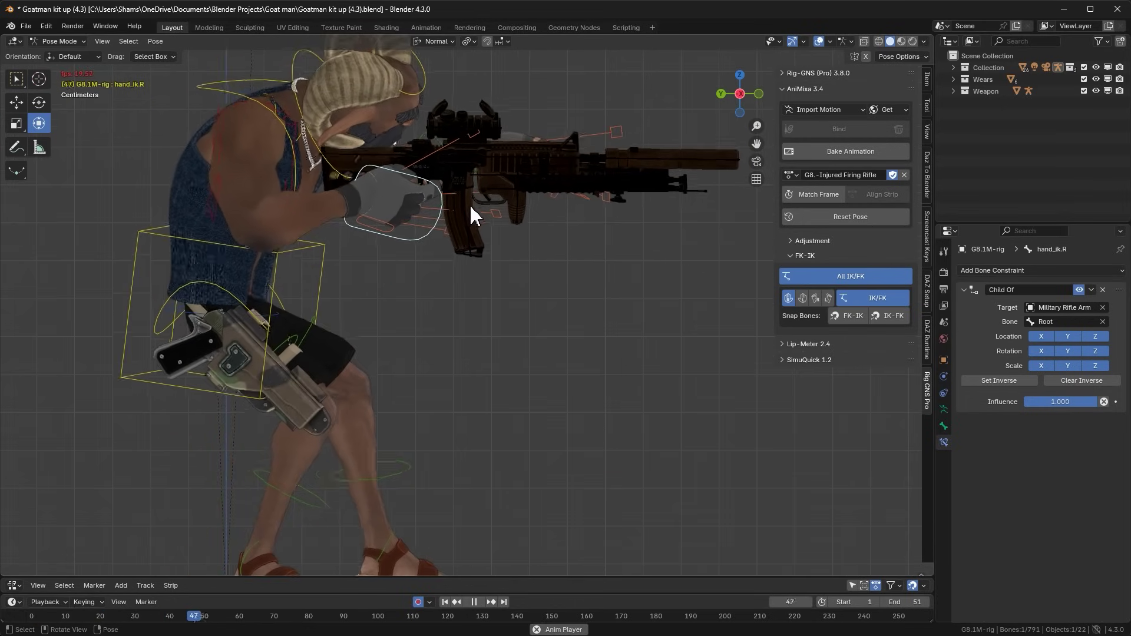
pyautogui.press('Escape')
# Snap the left arm's IK bones to FK over frames 1 to 2.
pyautogui.moveTo(473, 204); pyautogui.dragTo(583, 185, button='middle')
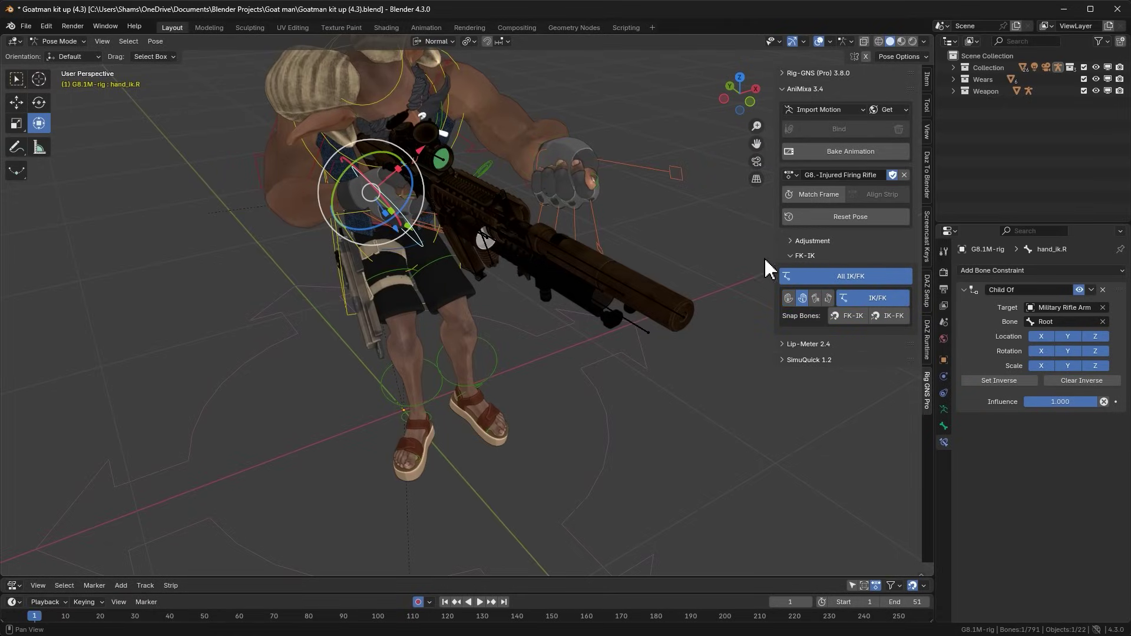
pyautogui.moveTo(766, 268); pyautogui.dragTo(654, 240, button='middle')
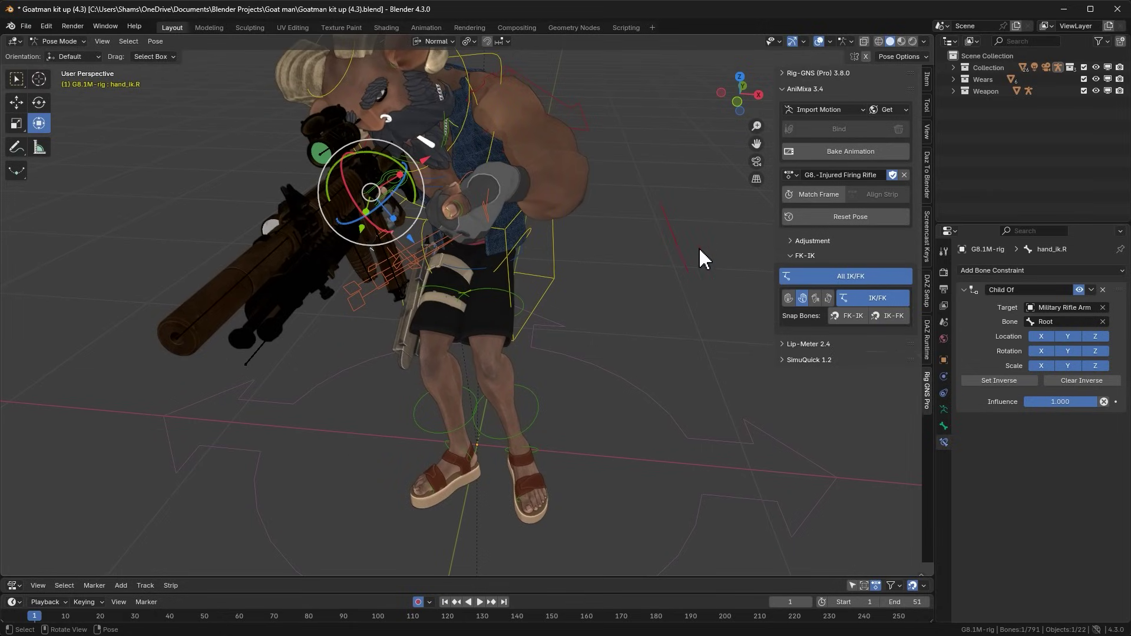
pyautogui.click(885, 320)
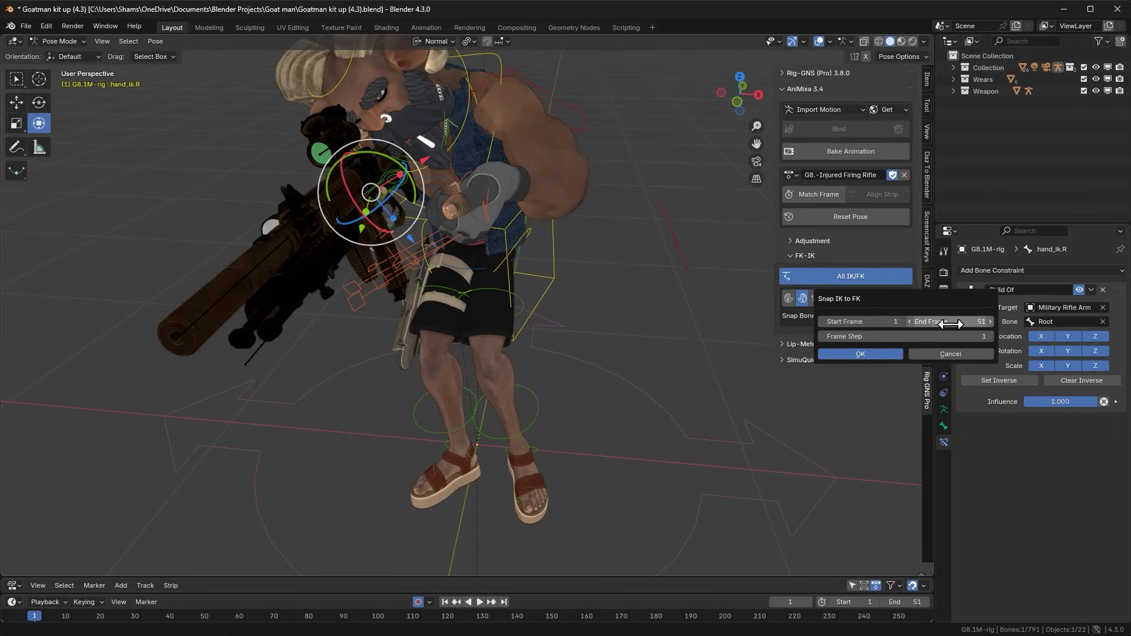
pyautogui.write('2')
pyautogui.press('Return')
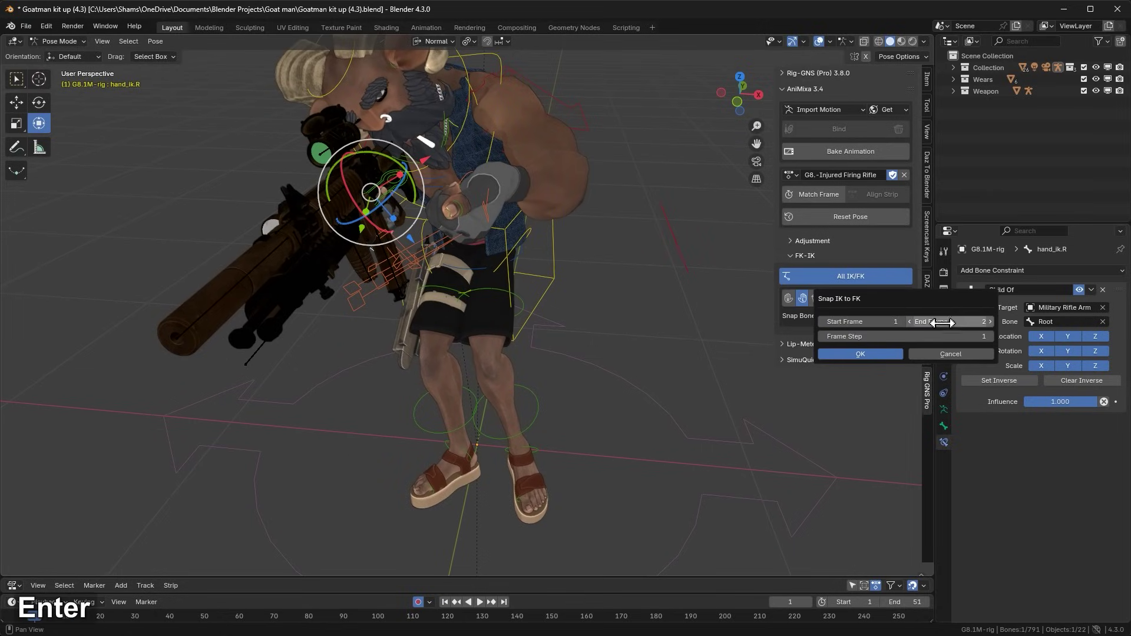
pyautogui.click(872, 354)
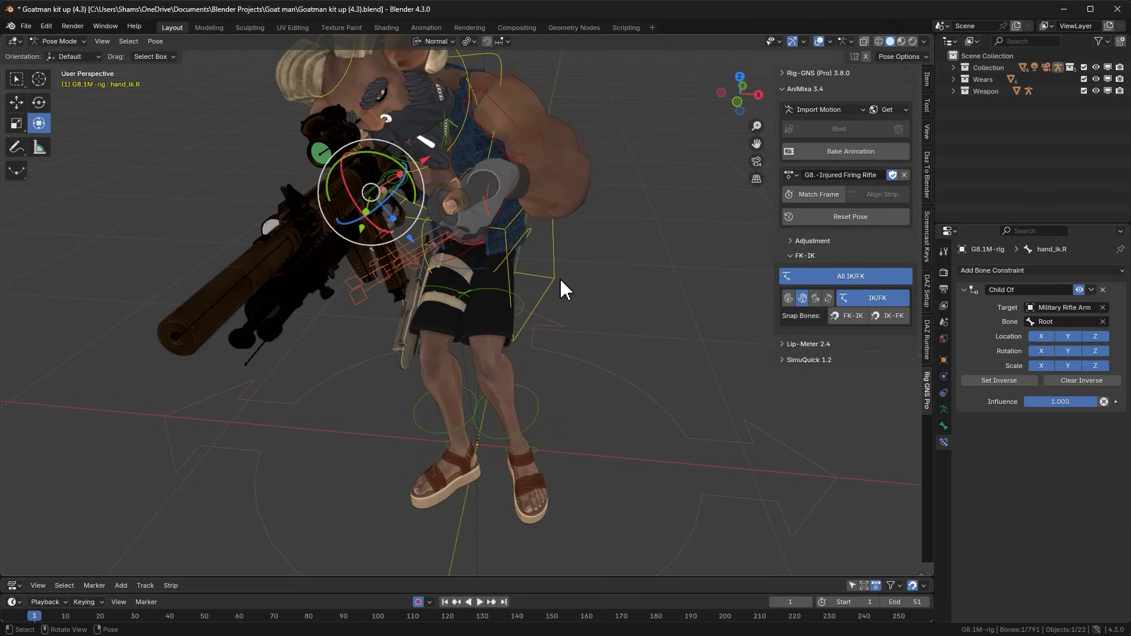
# Select hand_ik.L and move the left hand's IK control freehand toward the rifle.
pyautogui.moveTo(560, 281); pyautogui.dragTo(463, 239, button='middle')
pyautogui.click(440, 272)
pyautogui.click(429, 300)
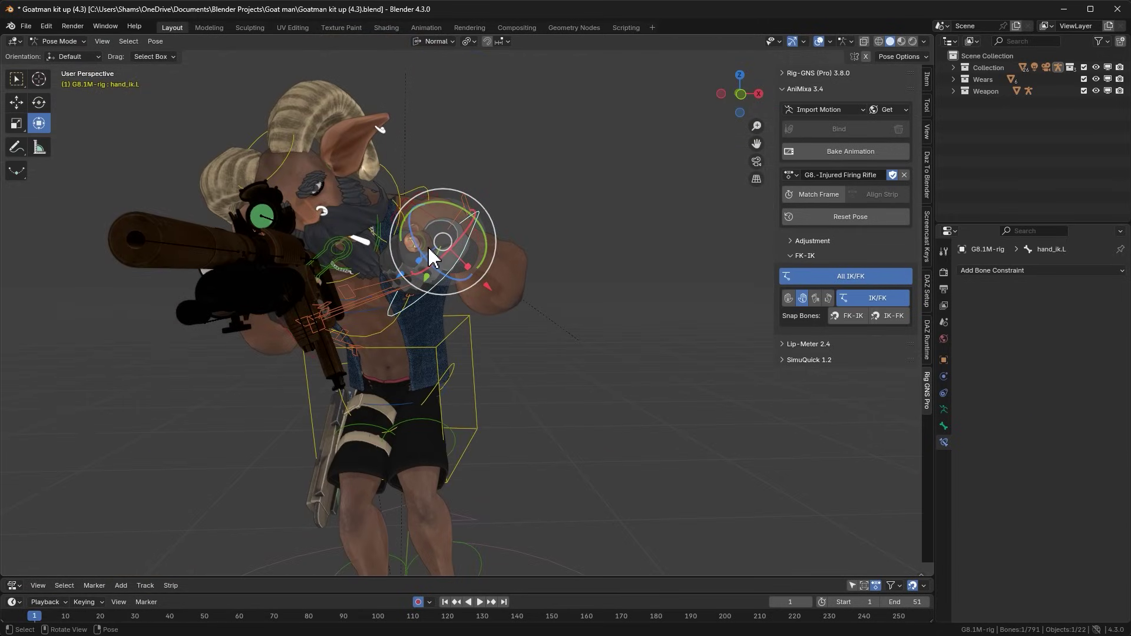
pyautogui.press('KP_1')
pyautogui.moveTo(433, 257); pyautogui.dragTo(362, 299)
pyautogui.moveTo(362, 299); pyautogui.dragTo(291, 241, button='middle')
pyautogui.moveTo(291, 241); pyautogui.dragTo(304, 289)
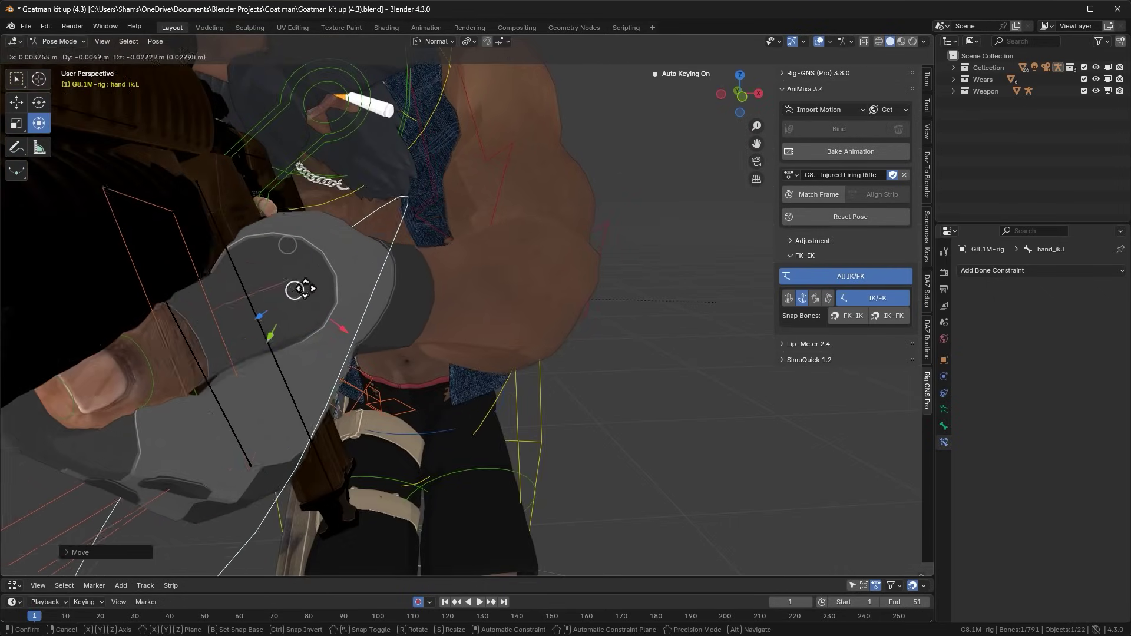
pyautogui.click(305, 289)
# Rotate and reposition hand_ik.L freehand to bring the left hand under the rifle's handguard.
pyautogui.moveTo(305, 288); pyautogui.dragTo(282, 391, button='middle')
pyautogui.press('r')
pyautogui.click(294, 298)
pyautogui.moveTo(283, 391); pyautogui.dragTo(332, 328)
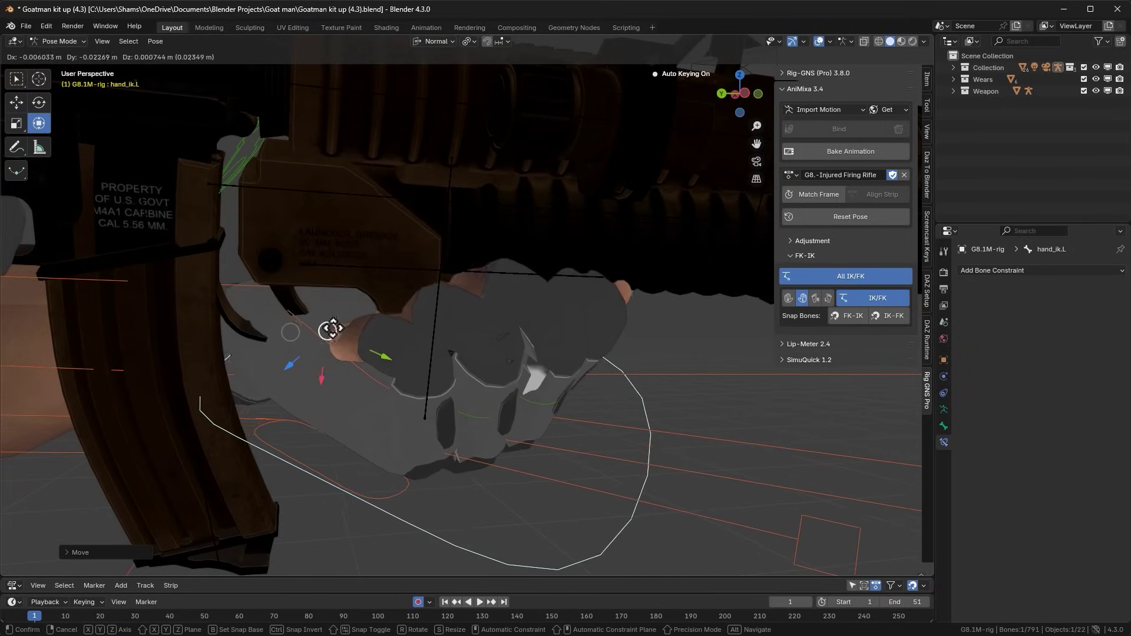
pyautogui.click(331, 329)
pyautogui.moveTo(332, 328); pyautogui.dragTo(444, 373, button='middle')
pyautogui.press('r')
pyautogui.click(415, 364)
pyautogui.moveTo(418, 369); pyautogui.dragTo(426, 356)
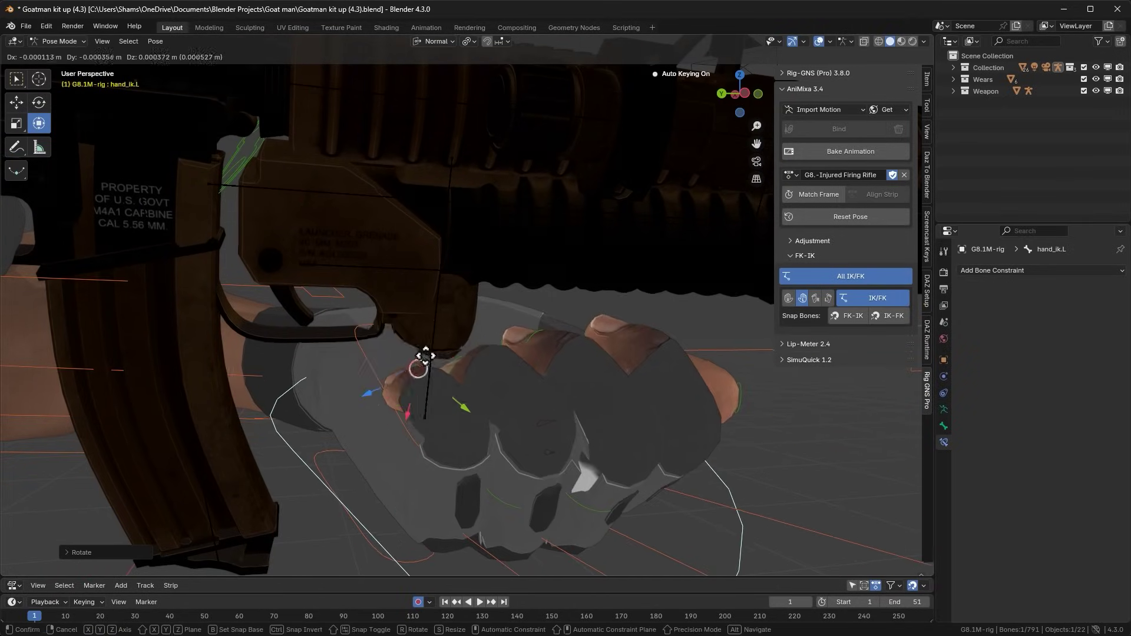
pyautogui.click(425, 356)
# Refine the left hand's placement under the rifle from the top and front, with the transform orientation set to Global.
pyautogui.press('KP_7')
pyautogui.moveTo(440, 328); pyautogui.dragTo(479, 348, button='middle')
pyautogui.press('KP_7')
pyautogui.moveTo(518, 346); pyautogui.dragTo(521, 275)
pyautogui.press('KP_1')
pyautogui.moveTo(521, 276); pyautogui.dragTo(202, 320, button='middle')
pyautogui.click(429, 295)
pyautogui.click(233, 290)
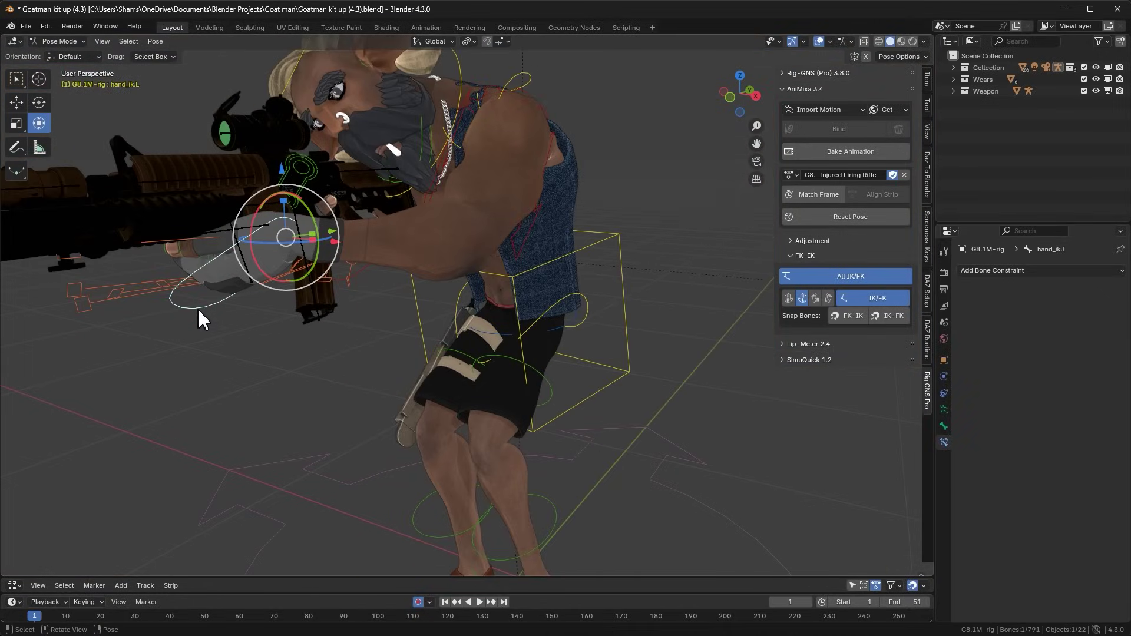
# Add a Child Of constraint to hand_ik.L, target the Root bone of Military Rifle Arm, and set its inverse.
pyautogui.click(995, 270)
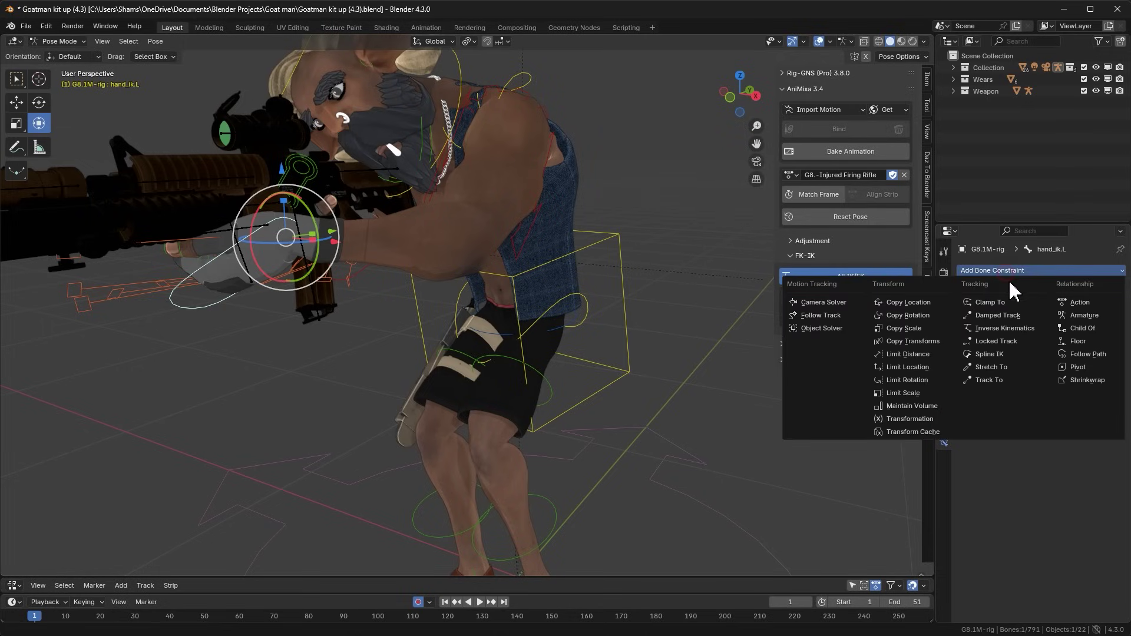
pyautogui.click(1083, 329)
pyautogui.click(1104, 307)
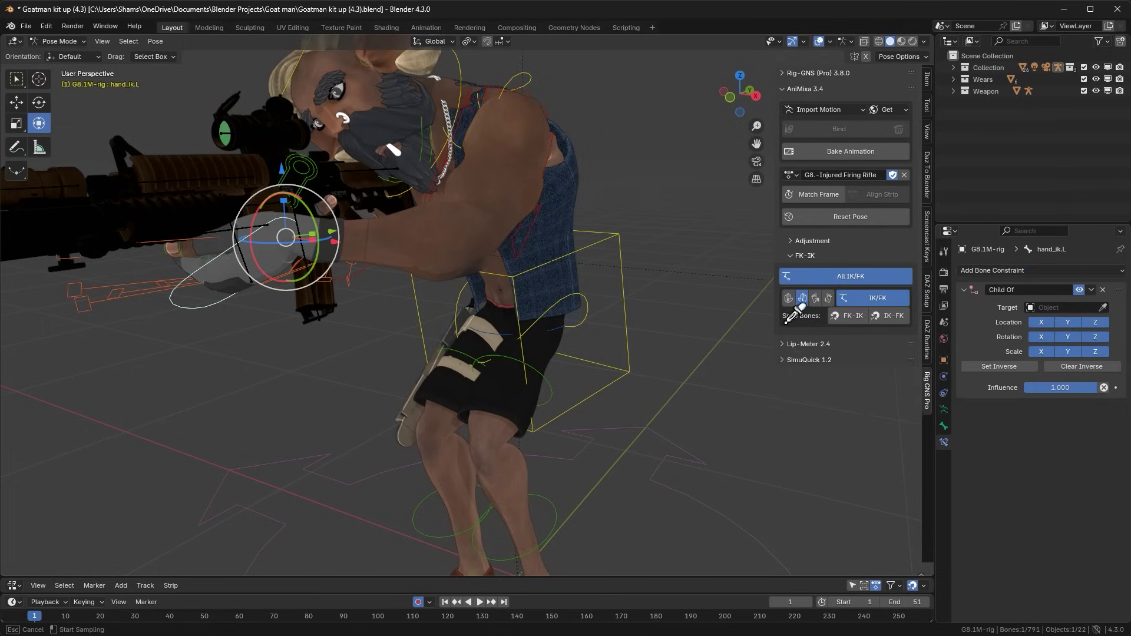
pyautogui.click(152, 192)
pyautogui.scroll(-5, 517, 265)
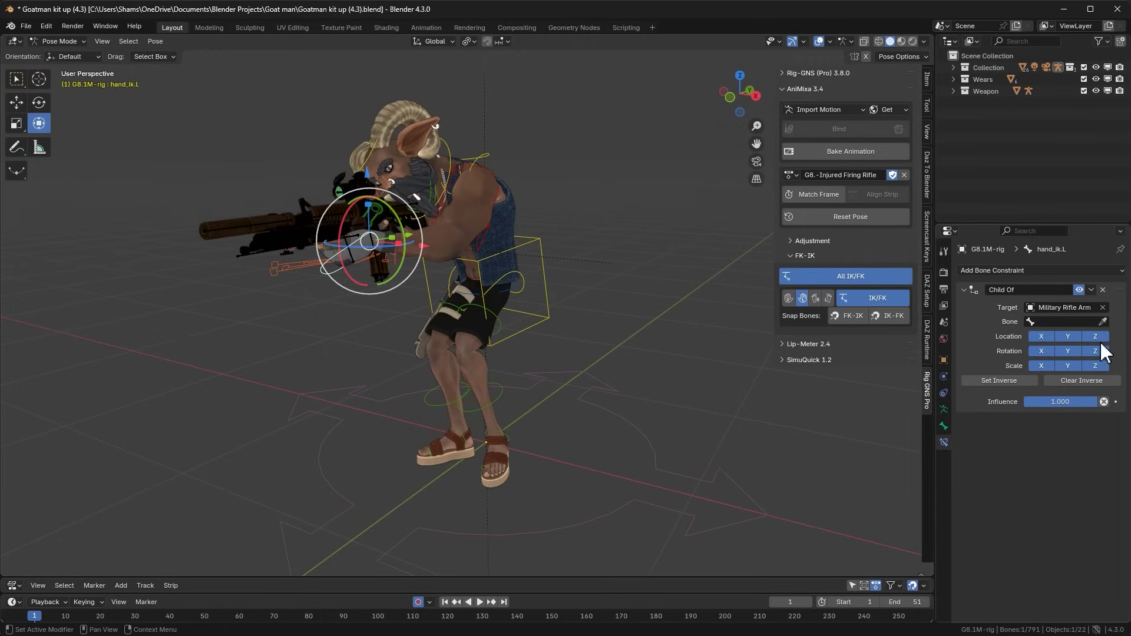
pyautogui.click(1070, 322)
pyautogui.click(1001, 339)
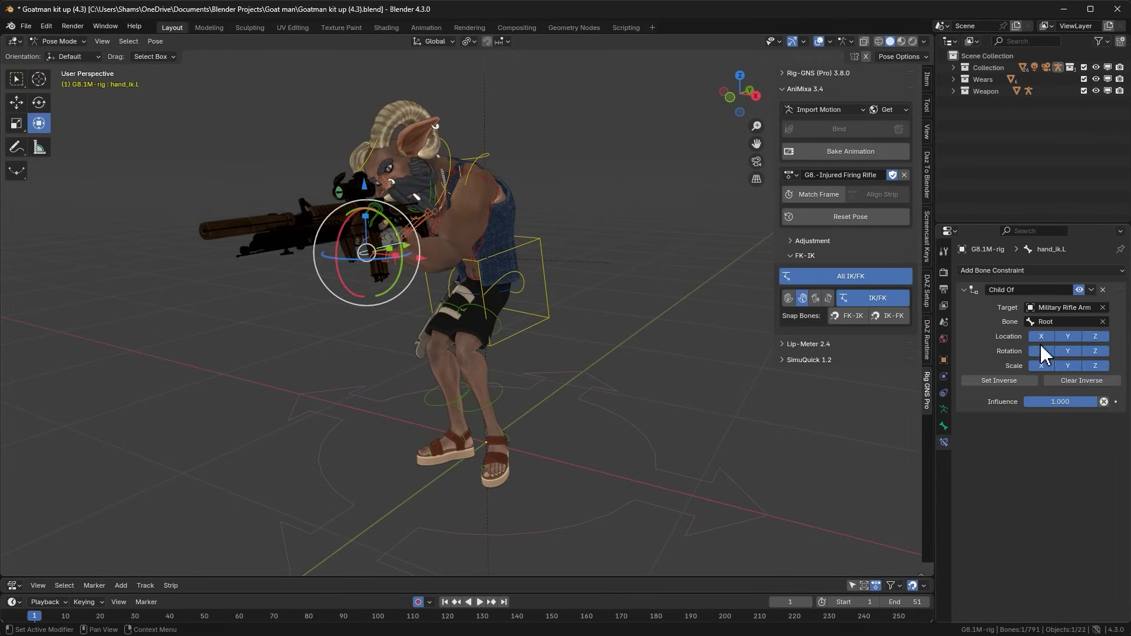
pyautogui.click(1008, 386)
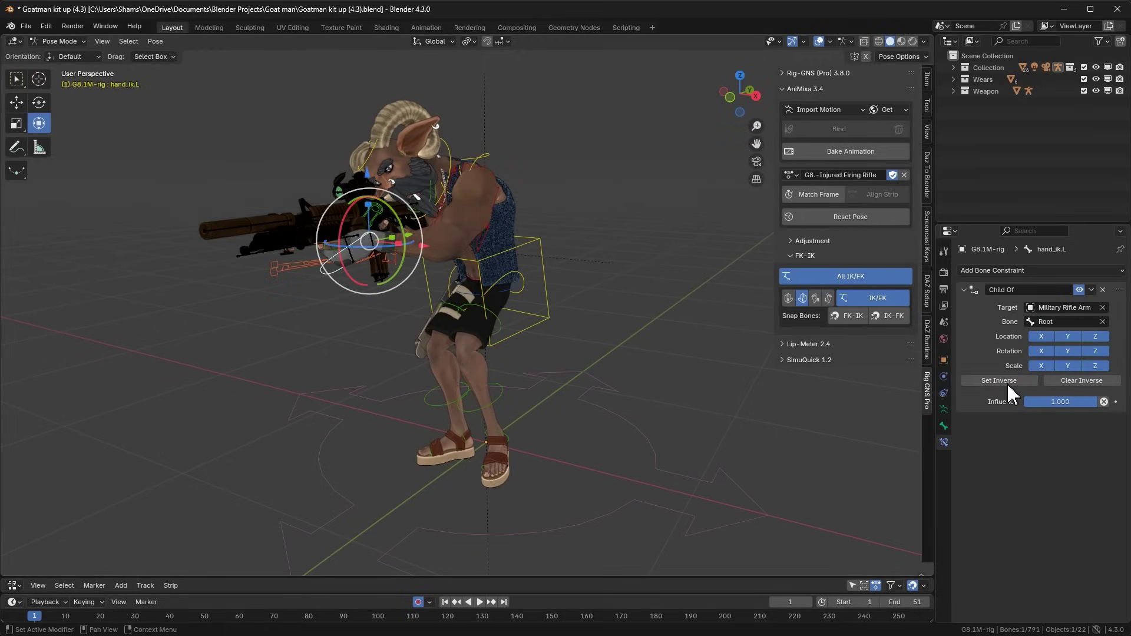
# Play the animation from the character's right side to check how both hands follow the rifle.
pyautogui.moveTo(533, 328); pyautogui.dragTo(414, 242, button='middle')
pyautogui.press('space')
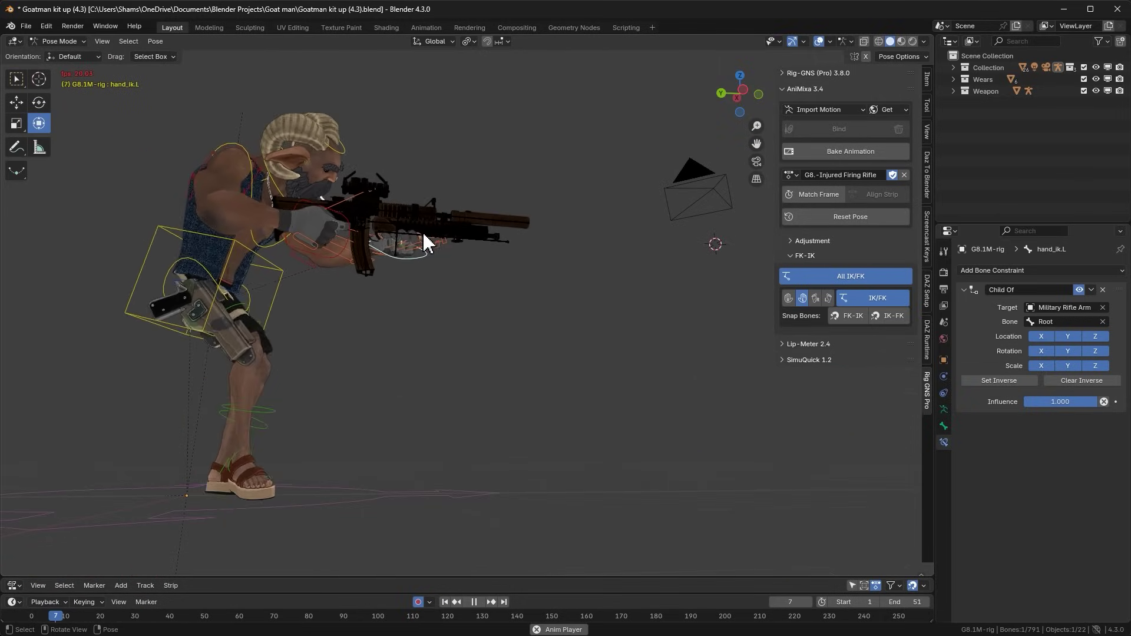
pyautogui.moveTo(423, 231); pyautogui.dragTo(391, 251, button='middle')
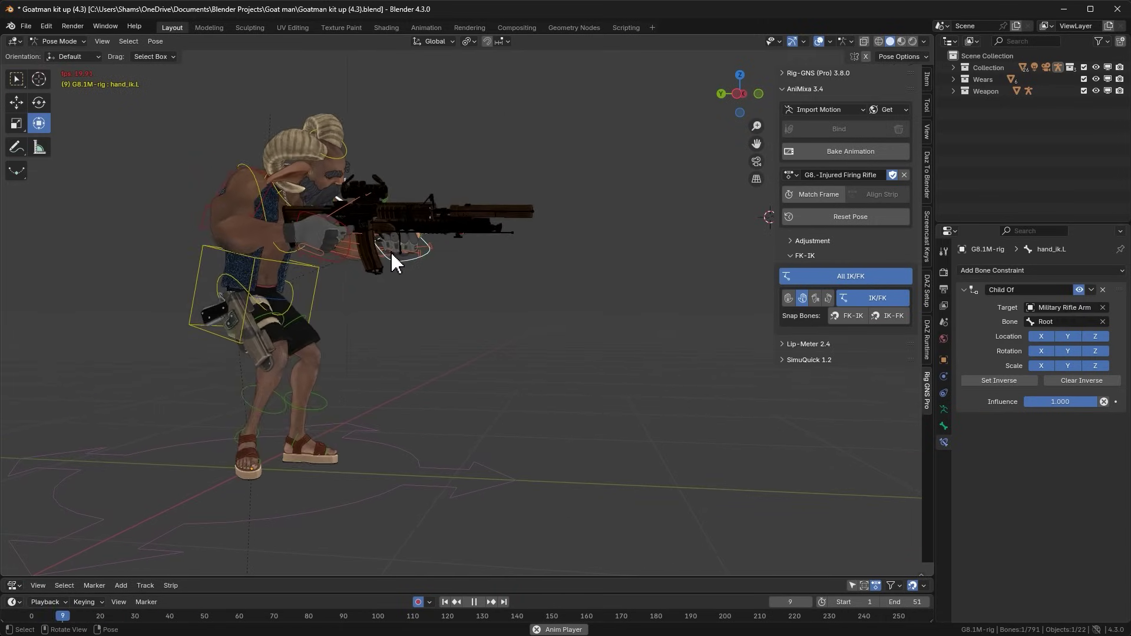
pyautogui.press('space')
pyautogui.press('space')
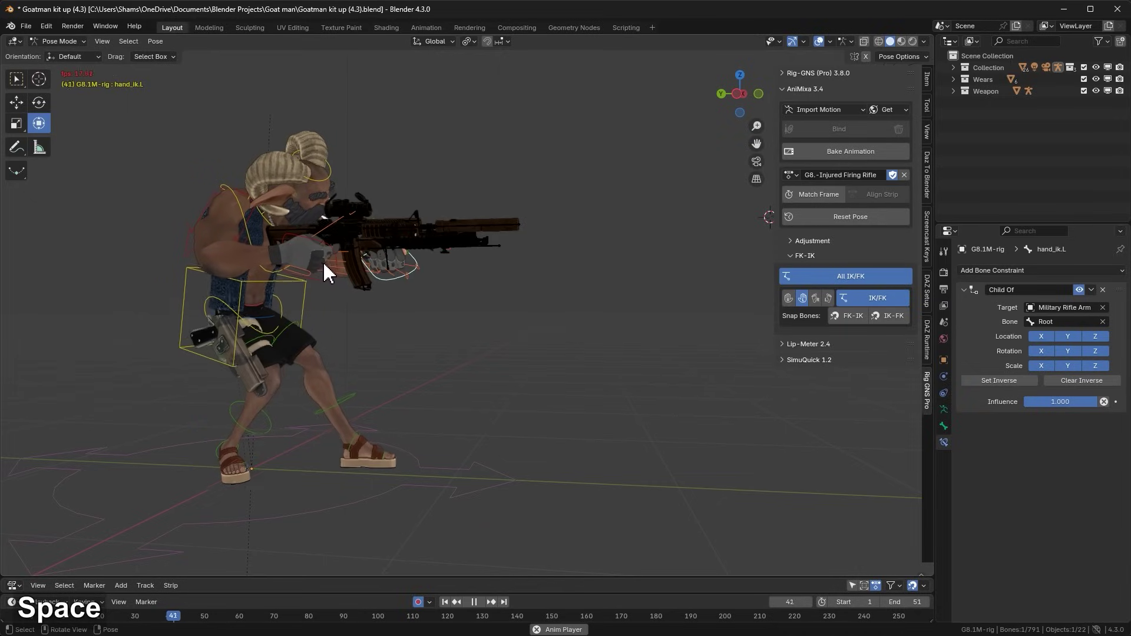
# Snap the arms' FK bones to IK over frames 1 to 52 and switch the arms from IK to FK.
pyautogui.click(327, 264)
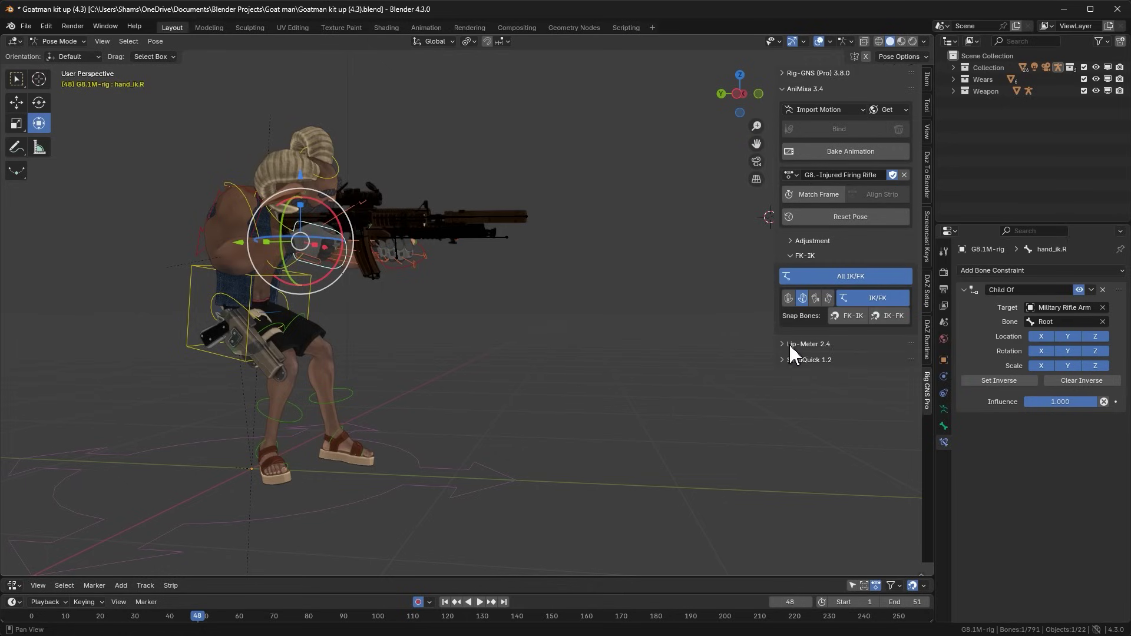
pyautogui.click(850, 316)
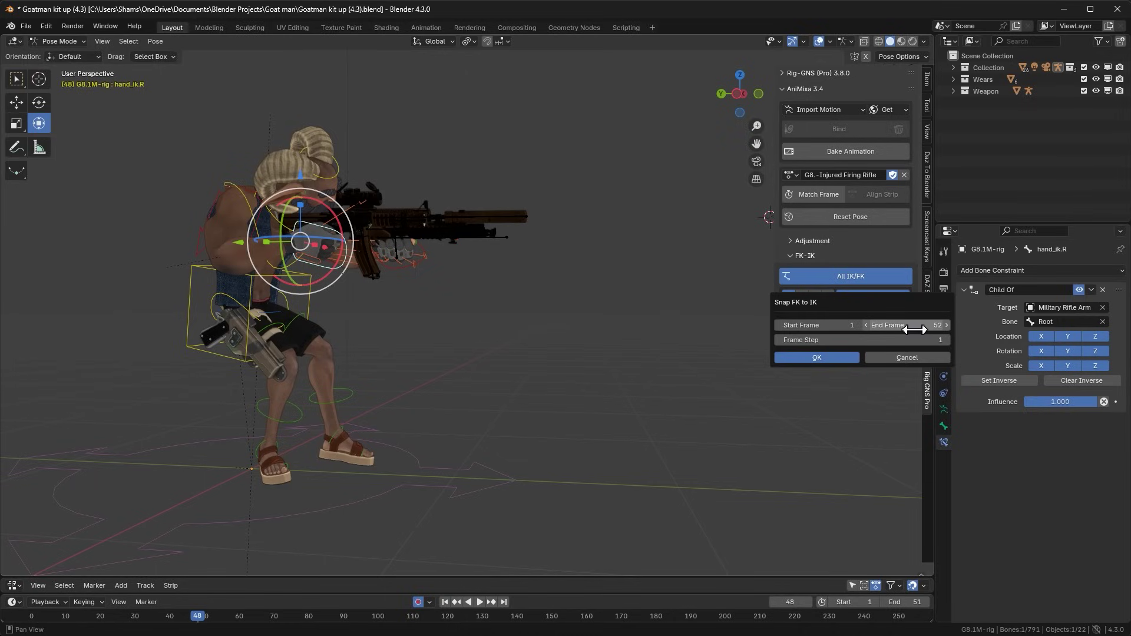
pyautogui.click(835, 358)
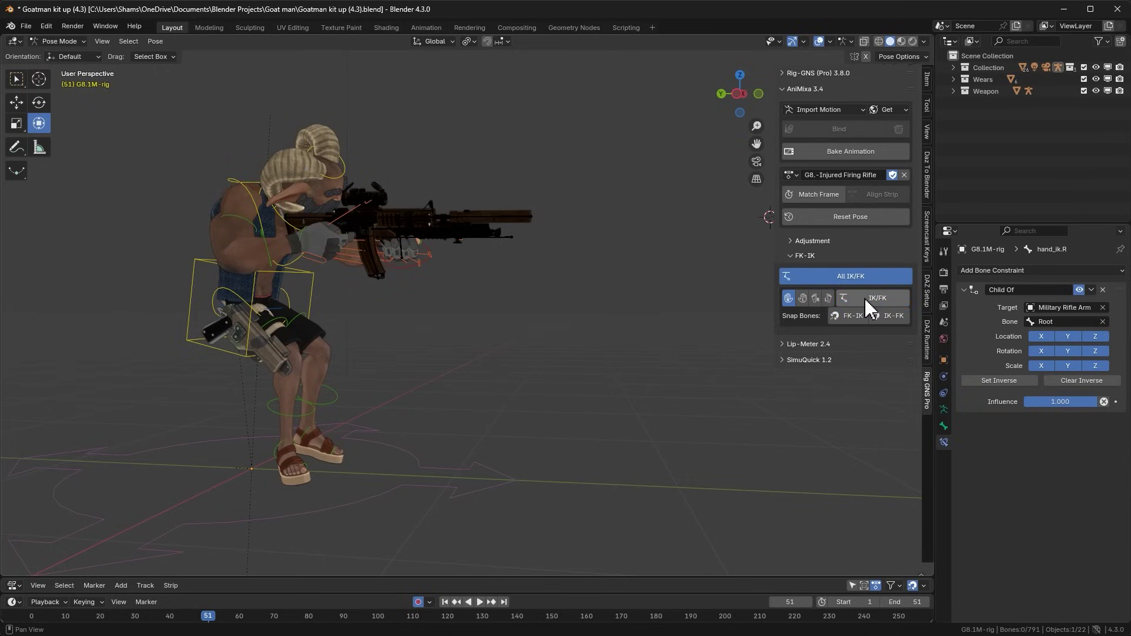
# Play the animation to check the arms in FK mode, and inspect the left arm's IK/FK setting.
pyautogui.press('space')
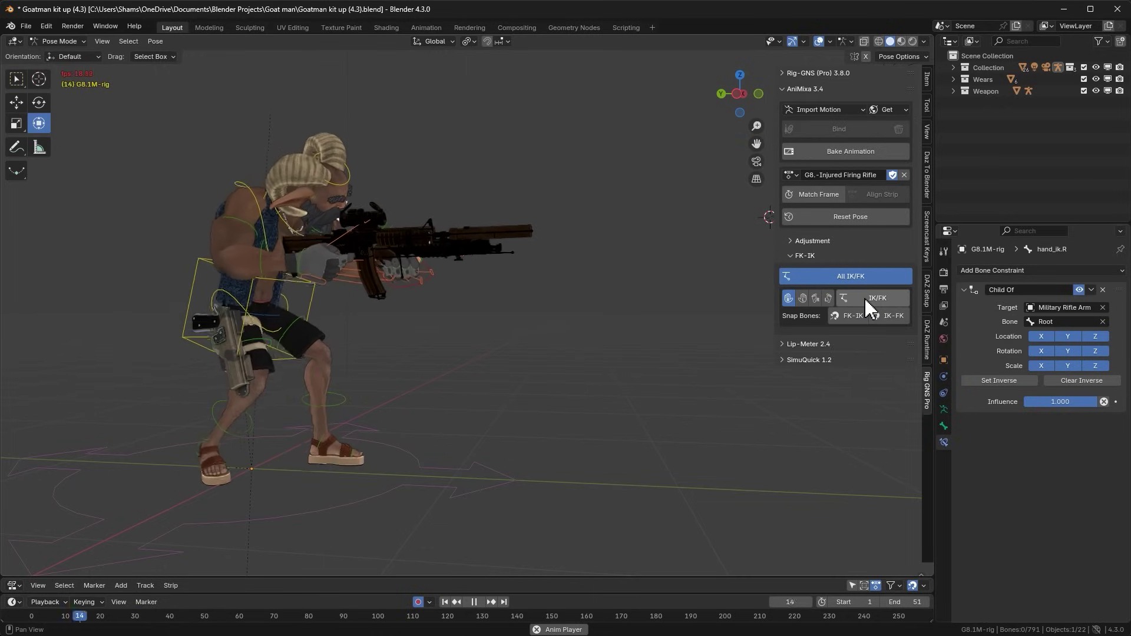
pyautogui.click(805, 298)
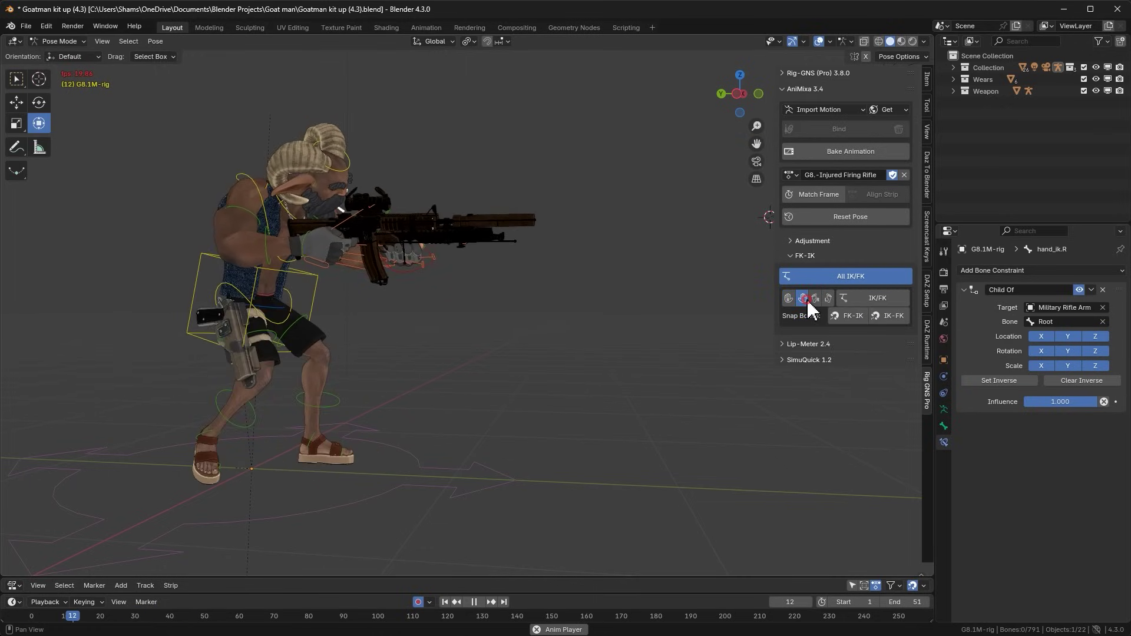
# Snap the selected arm's FK bones to IK over frames 1 to 52 and switch that arm from IK to FK.
pyautogui.click(848, 316)
pyautogui.click(944, 326)
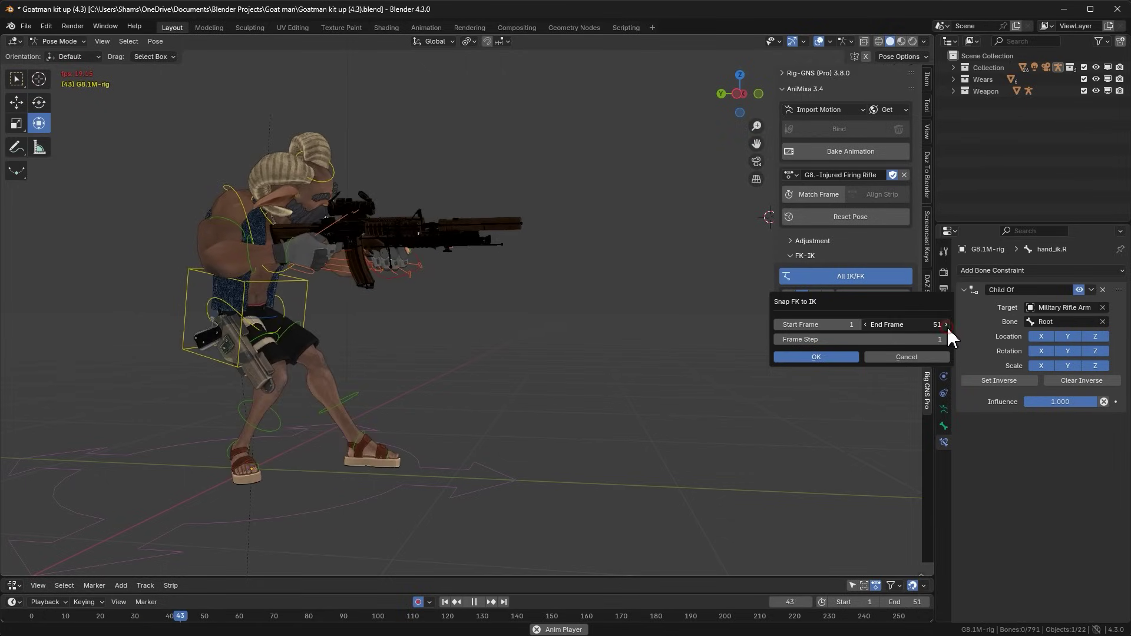
pyautogui.click(833, 354)
pyautogui.moveTo(707, 330); pyautogui.dragTo(521, 310, button='middle')
pyautogui.scroll(3, 611, 229)
pyautogui.moveTo(611, 229); pyautogui.dragTo(874, 306, button='middle')
pyautogui.click(873, 298)
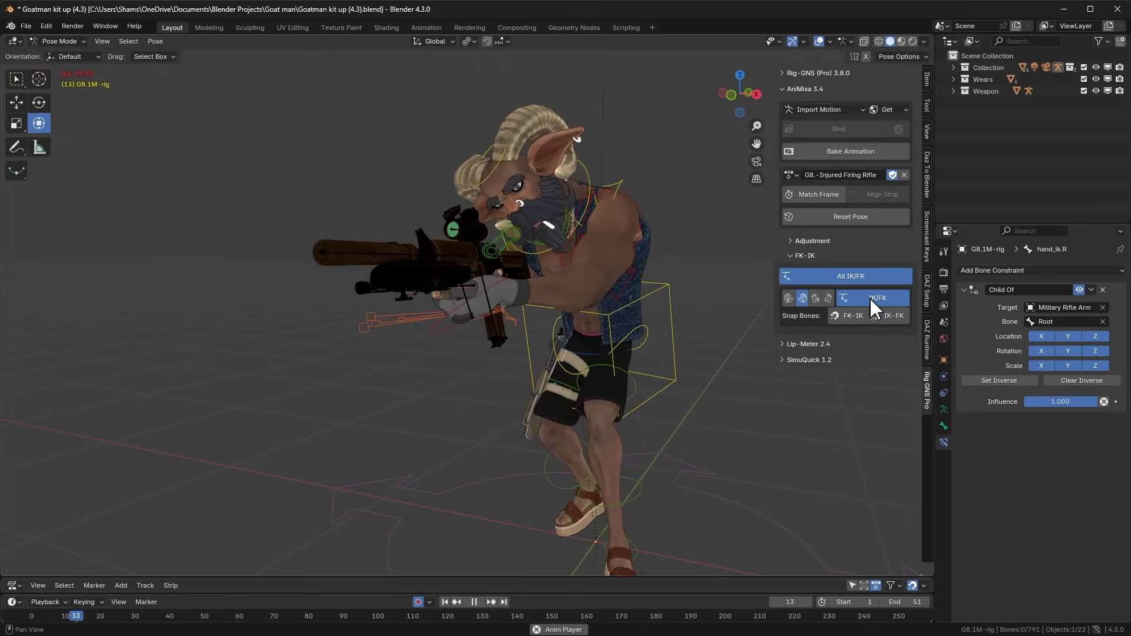
# Check the playing animation from the front and the right side, and stop playback.
pyautogui.moveTo(621, 247); pyautogui.dragTo(558, 283, button='middle')
pyautogui.press('KP_1')
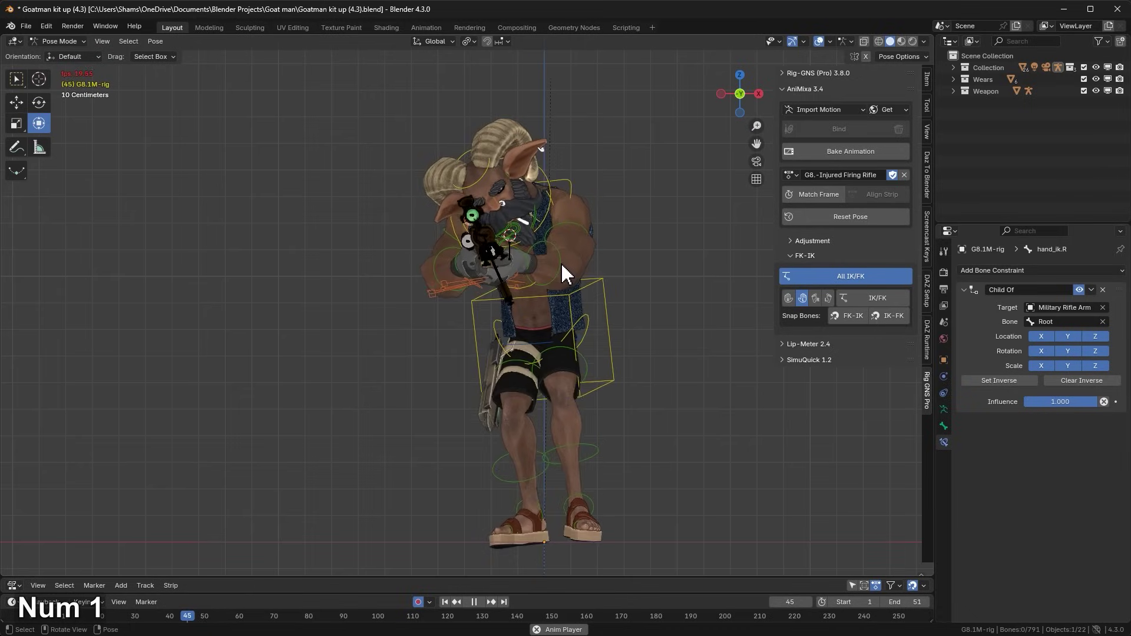
pyautogui.press('KP_3')
pyautogui.scroll(-3, 379, 270)
pyautogui.scroll(3, 621, 334)
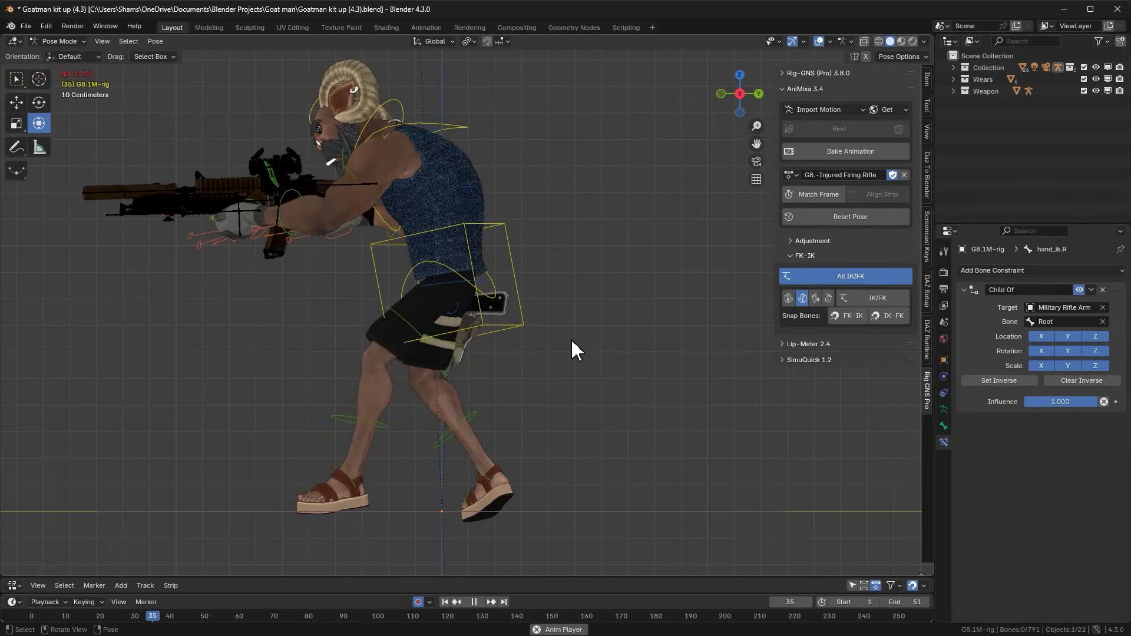
pyautogui.press('space')
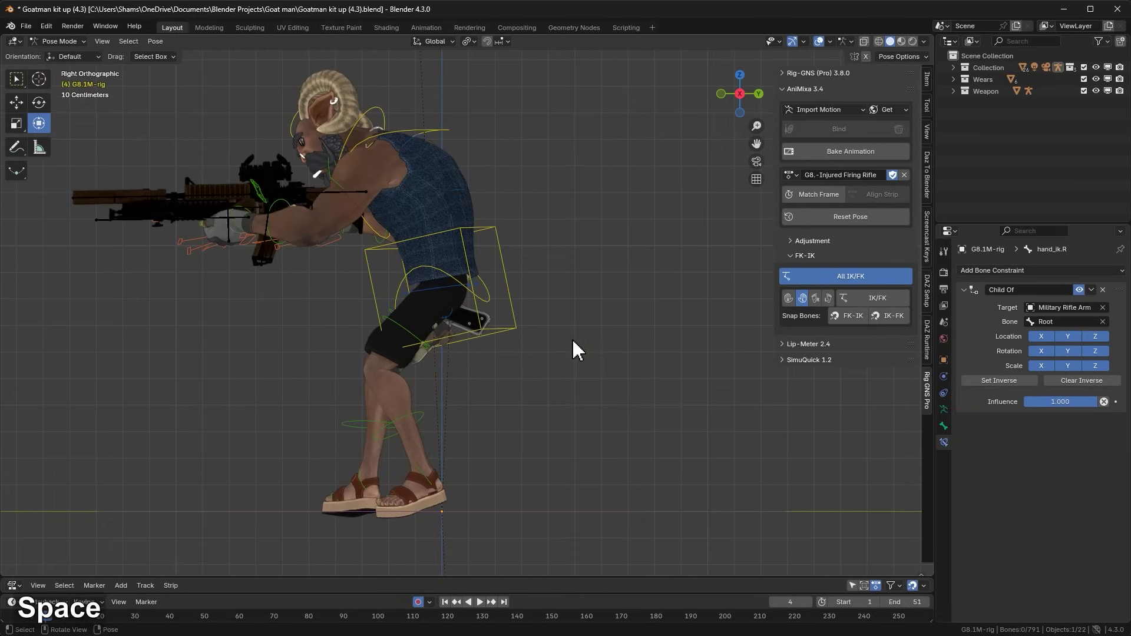
# Apply the Slide adjustment to the Injured Firing Rifle action during playback so the in-place walk travels across the ground.
pyautogui.click(824, 259)
pyautogui.click(816, 242)
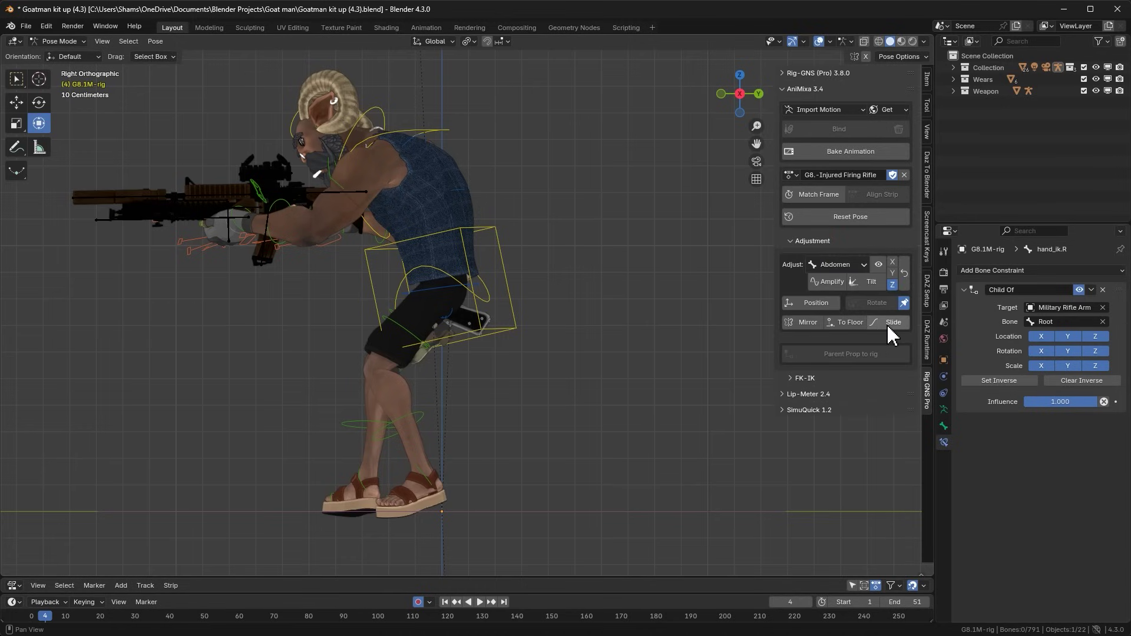
pyautogui.press('space')
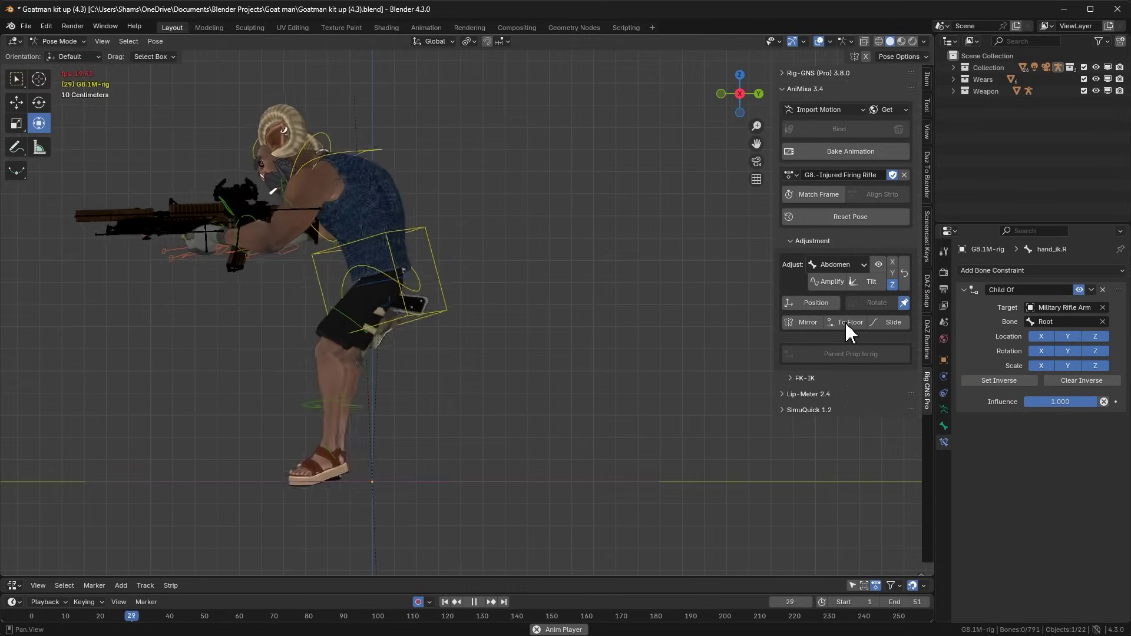
pyautogui.click(885, 323)
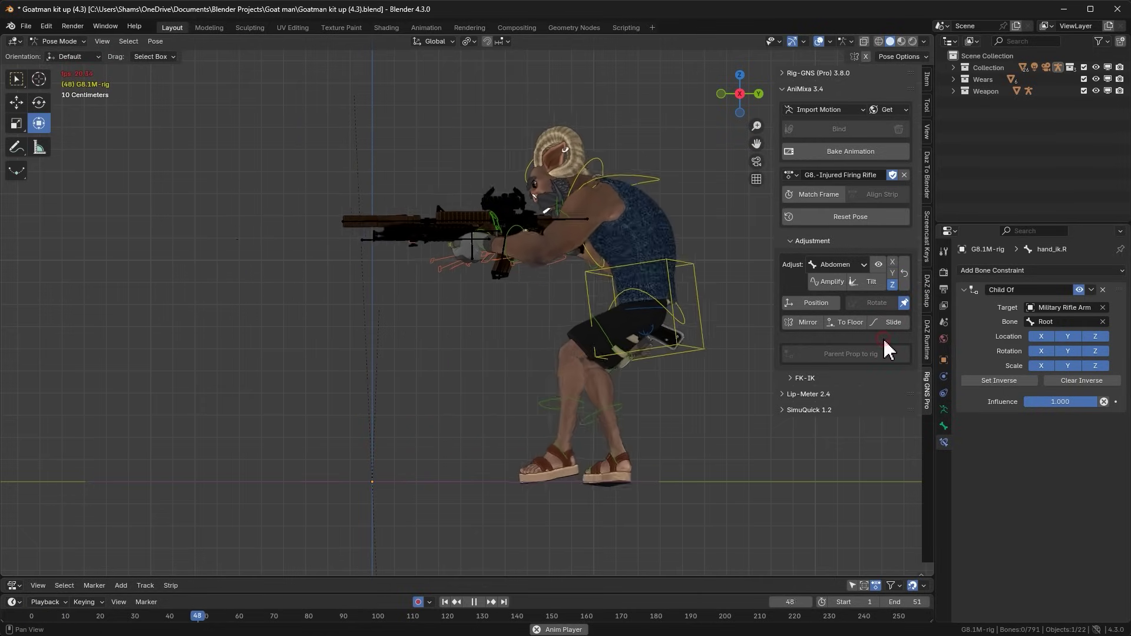
pyautogui.keyDown('shift'); pyautogui.moveTo(884, 339); pyautogui.dragTo(529, 547, button='middle'); pyautogui.keyUp('shift')
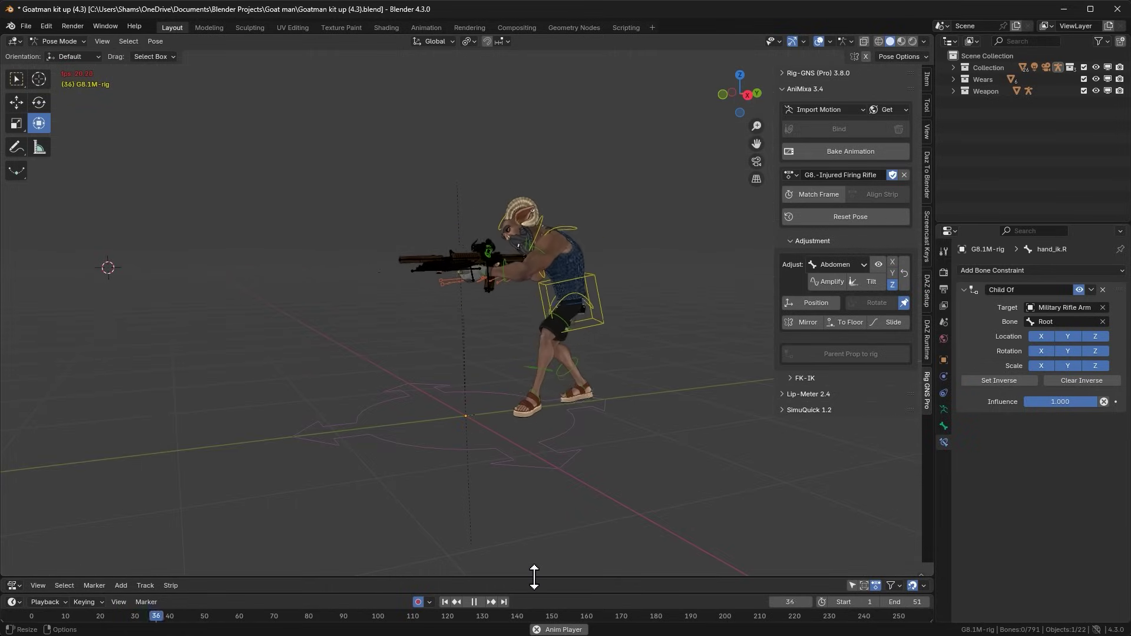
# Enlarge the NLA editor and push the Injured Firing Rifle action down into an NLA strip on the G8.1M-rig.
pyautogui.moveTo(534, 578); pyautogui.dragTo(552, 415)
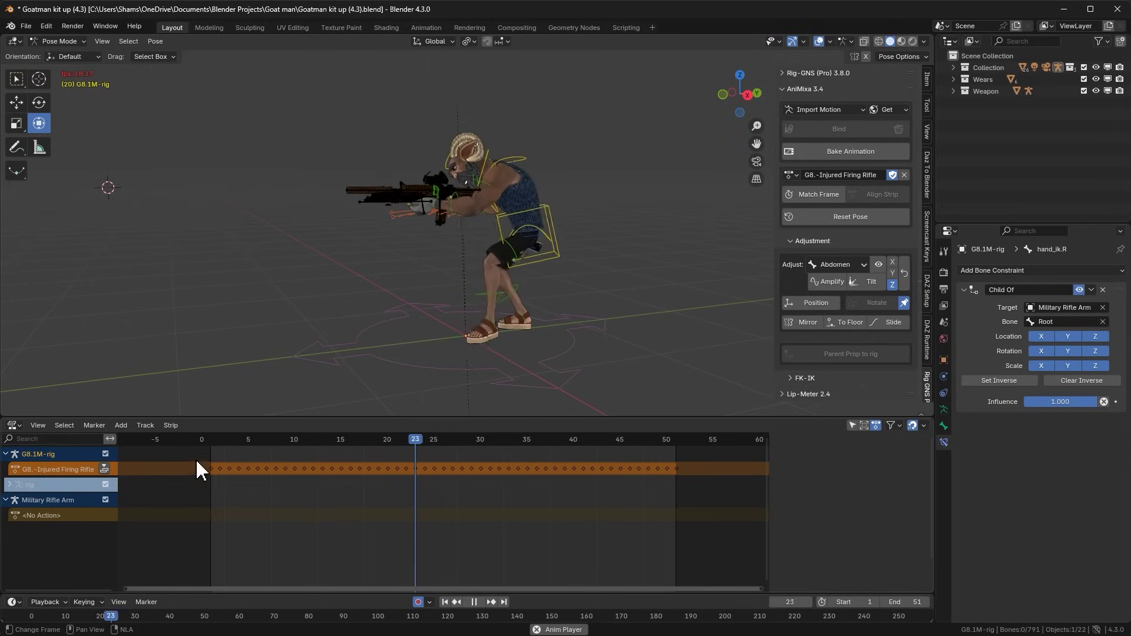
pyautogui.click(104, 469)
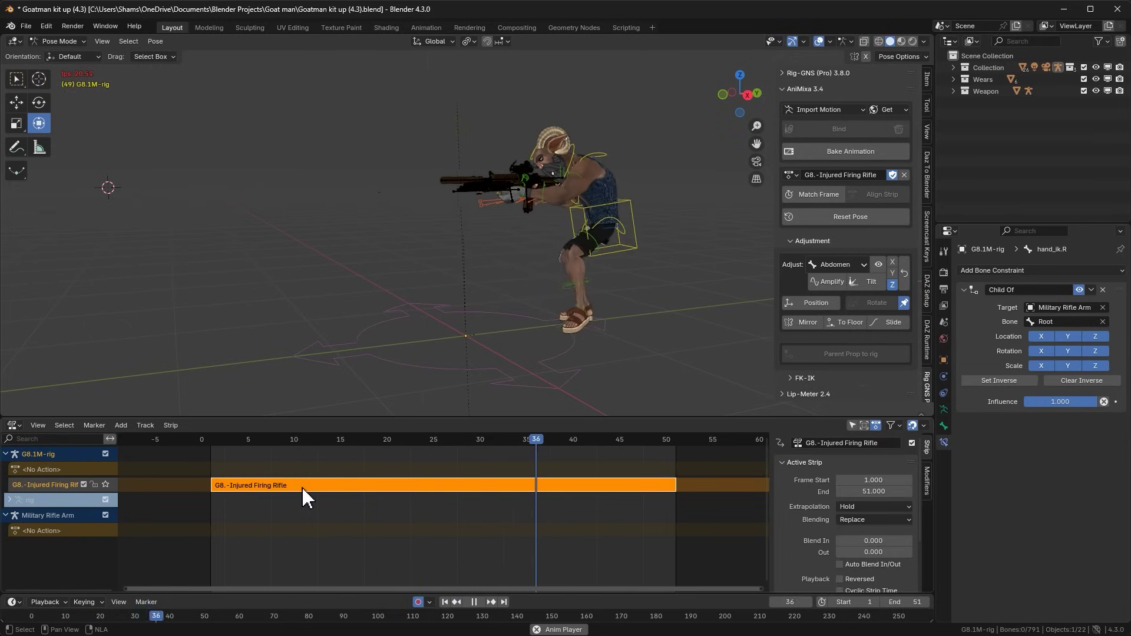
pyautogui.scroll(-1, 302, 486)
pyautogui.scroll(-2, 302, 486)
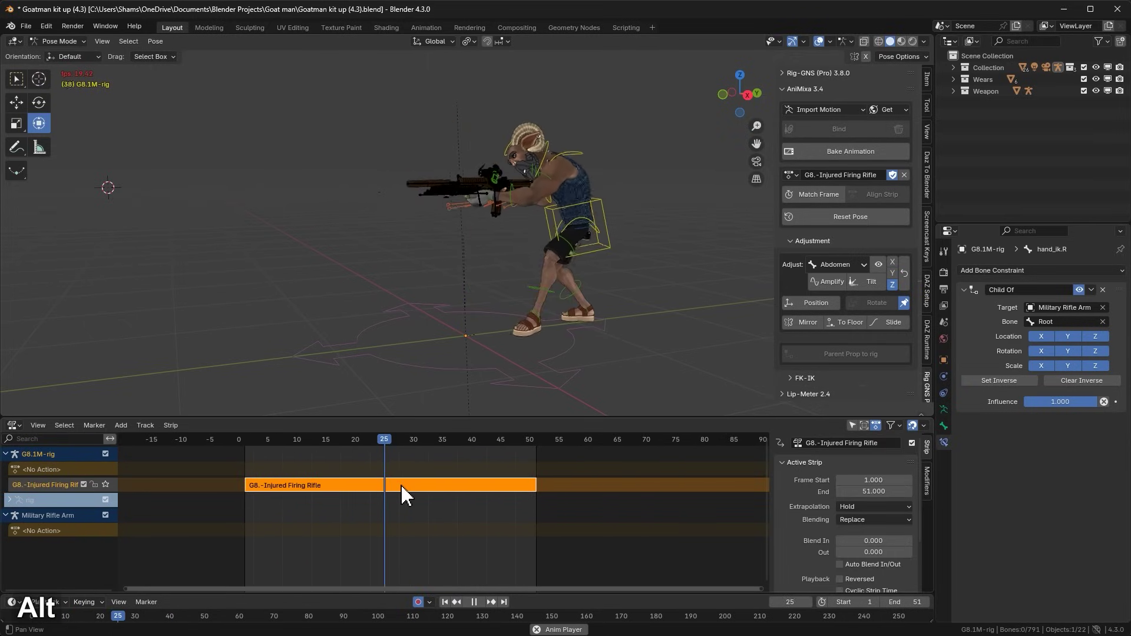
# Duplicate the rifle-firing strip to frames 51 to 101, directly behind the original, and match the scene's frame range to both strips.
pyautogui.hotkey('alt', 'd')
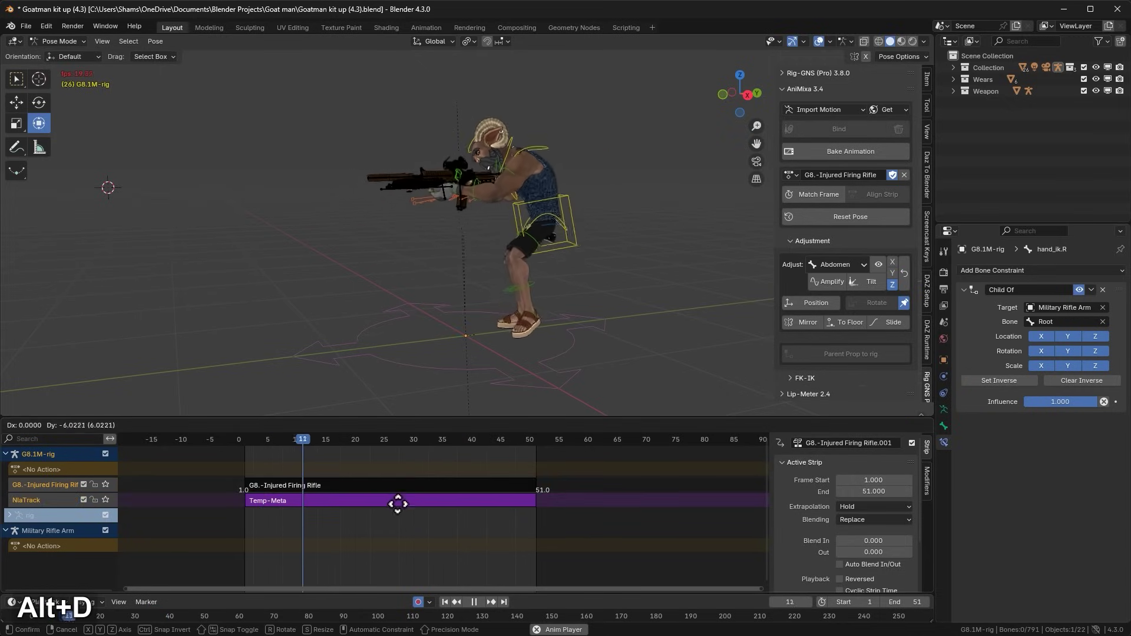
pyautogui.click(604, 468)
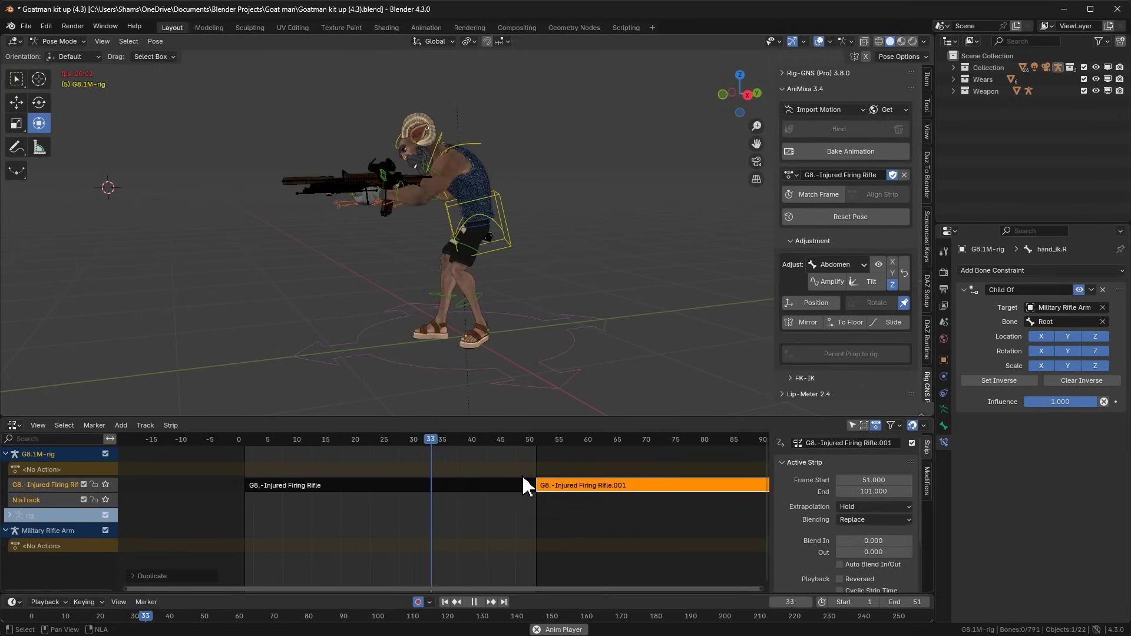
pyautogui.scroll(-2, 330, 474)
pyautogui.scroll(1, 530, 488)
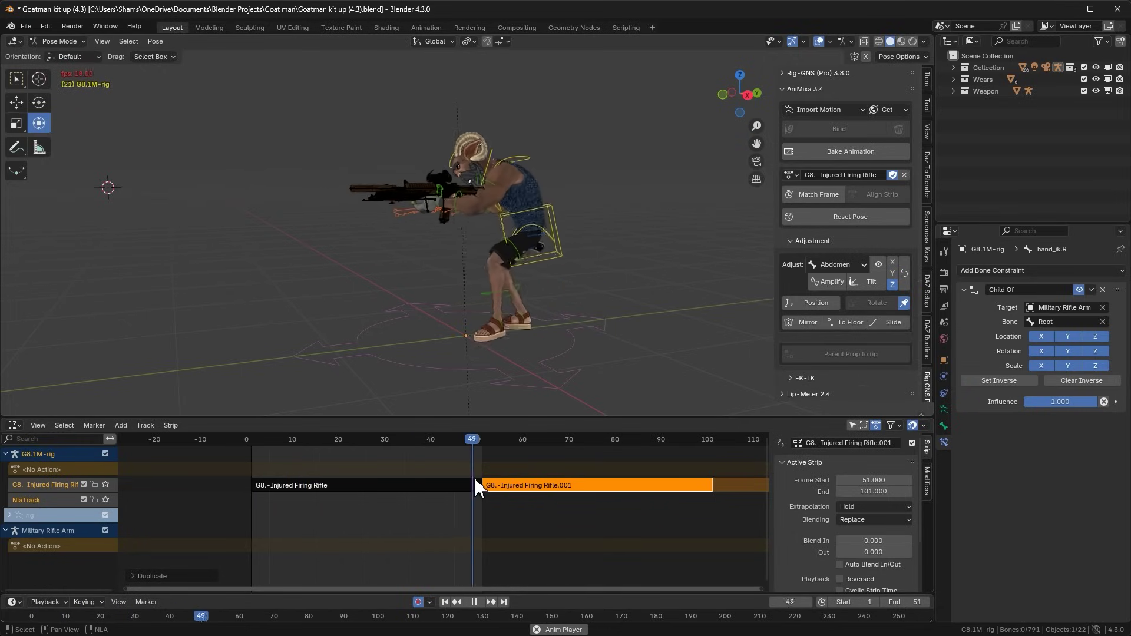
pyautogui.click(817, 197)
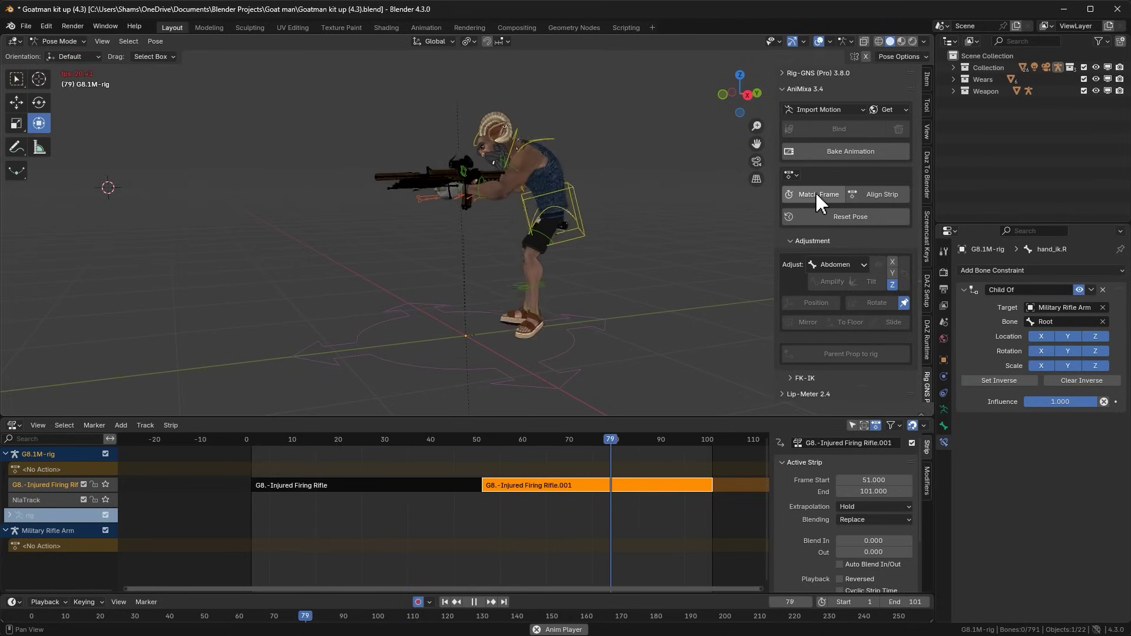
# Scrub across the joint between the two rifle-firing strips, around frames 48 to 54, to check the transition.
pyautogui.press('space')
pyautogui.click(468, 440)
pyautogui.press('space')
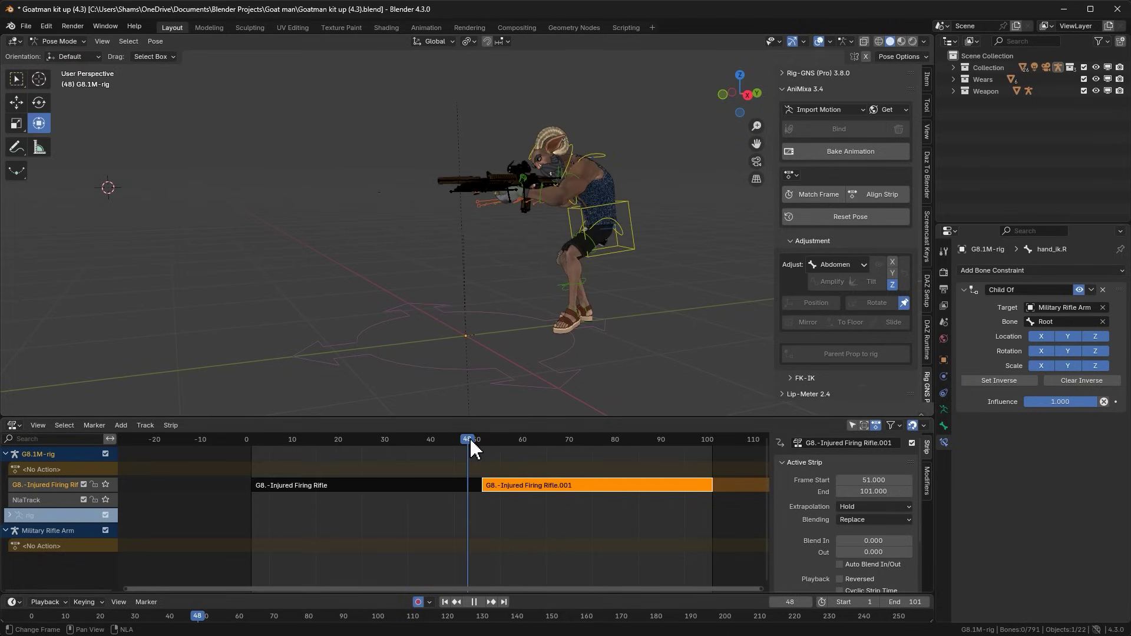
pyautogui.moveTo(469, 437); pyautogui.dragTo(496, 436)
pyautogui.press('space')
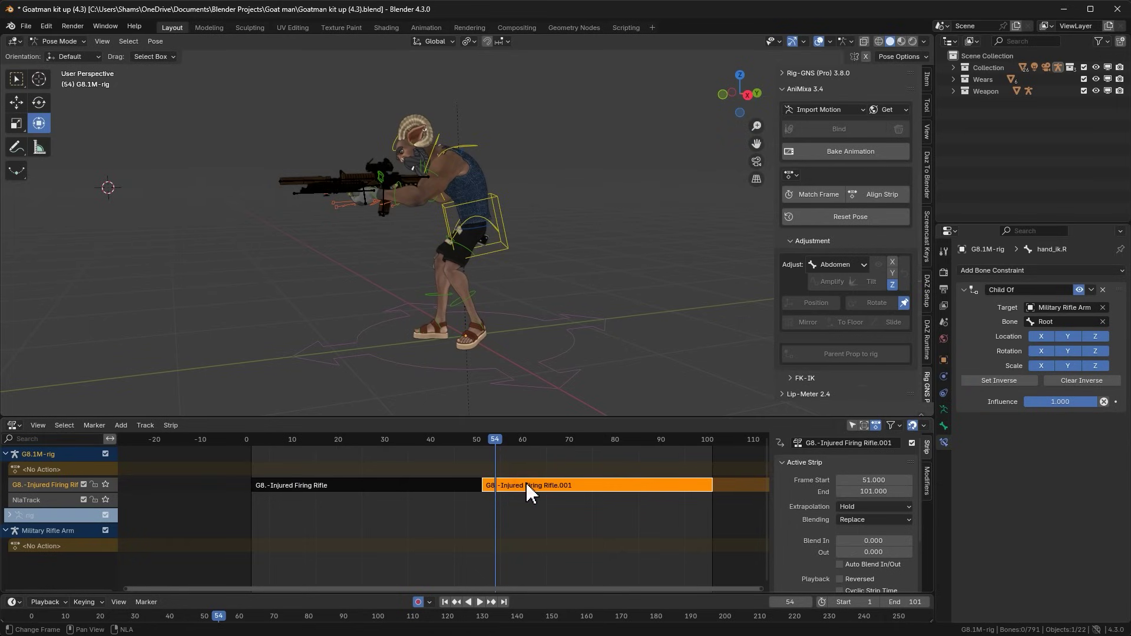
# Align the duplicated strip with the first one and play the animation from the start to check the transition.
pyautogui.keyDown('shift'); pyautogui.click(449, 483); pyautogui.keyUp('shift')
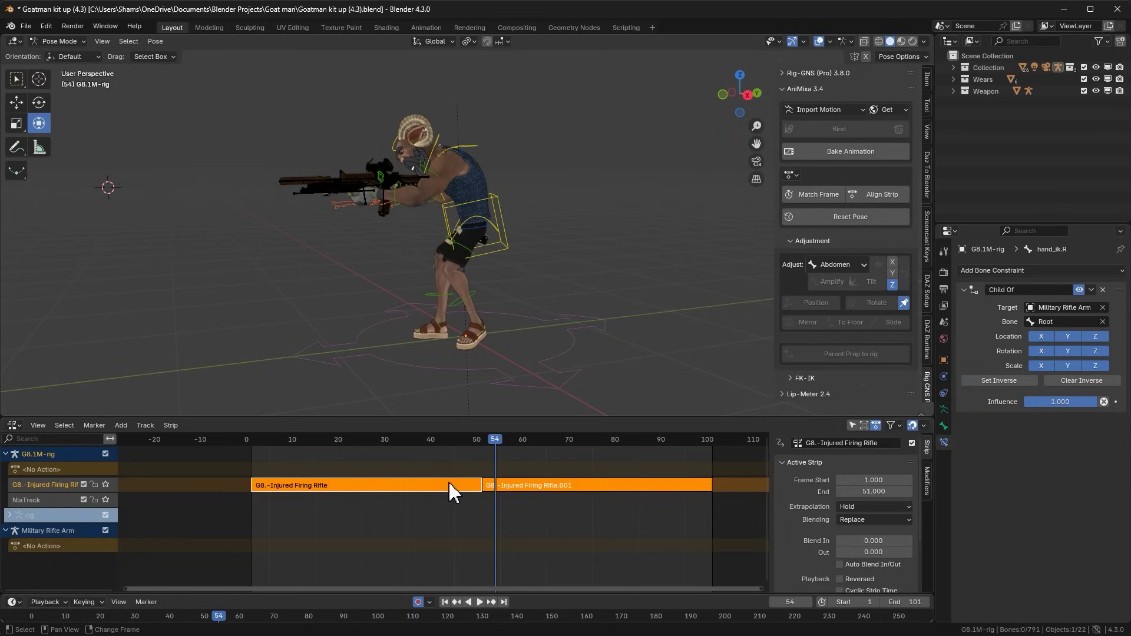
pyautogui.click(872, 197)
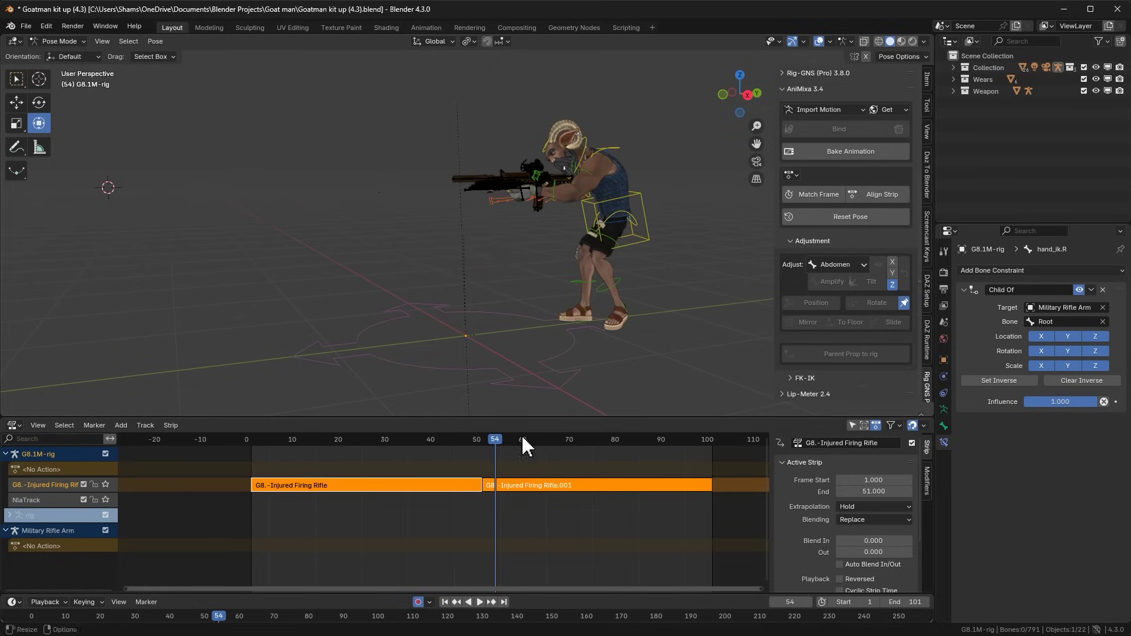
pyautogui.click(250, 439)
pyautogui.press('space')
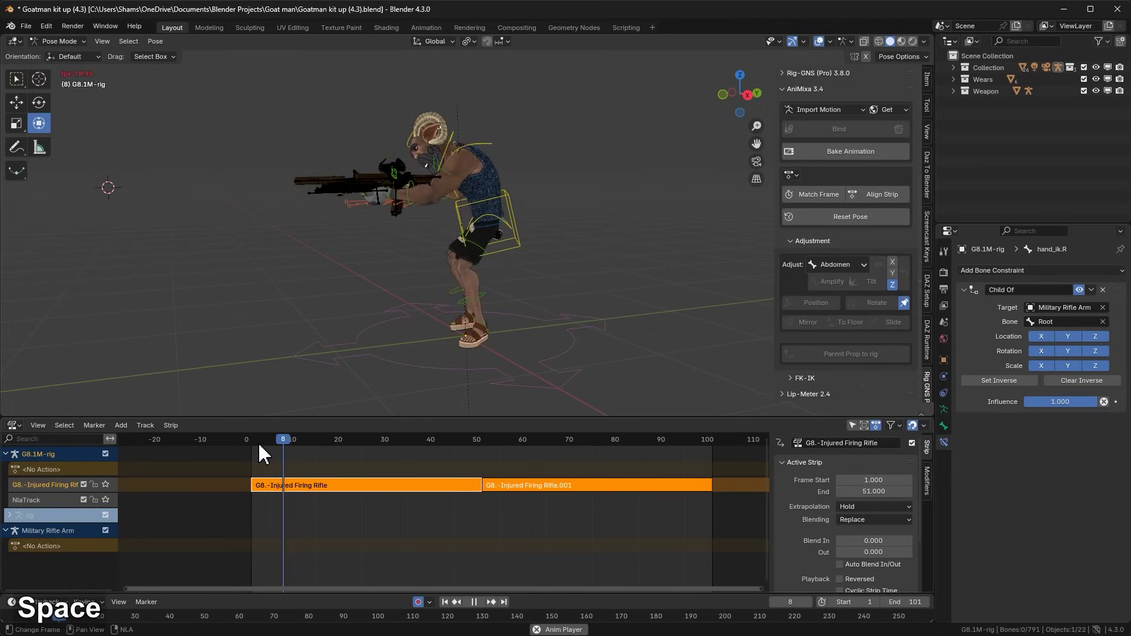
pyautogui.scroll(-1, 256, 448)
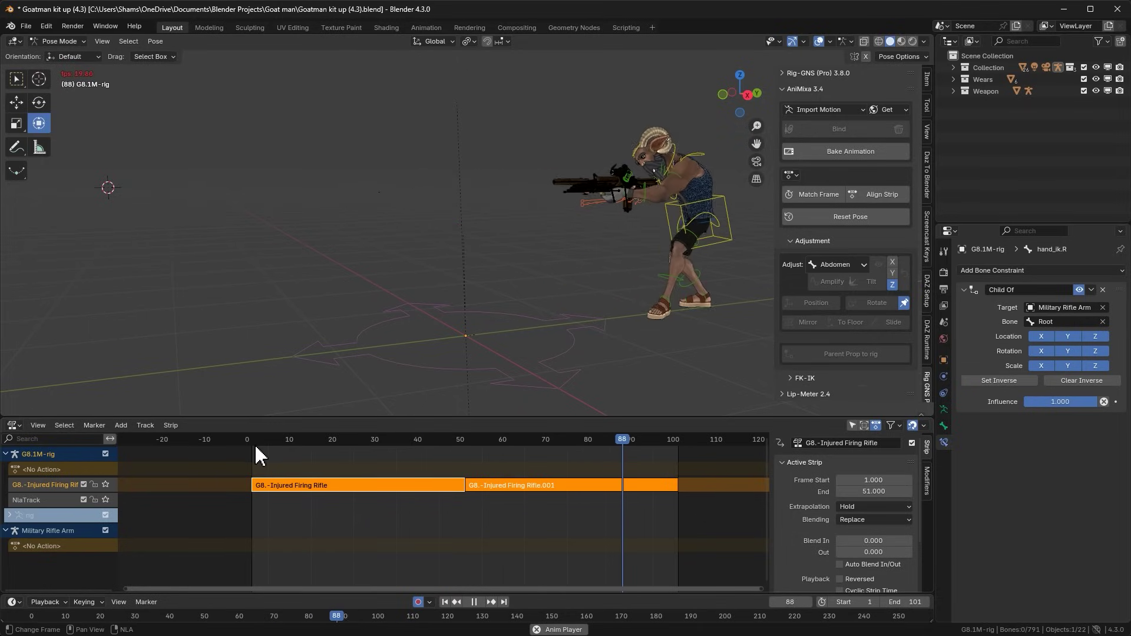
pyautogui.press('space')
# Duplicate the second rifle-firing strip and its copy, placing the new strips at frames 101 to 151 and 151 to 201.
pyautogui.scroll(-1, 224, 489)
pyautogui.scroll(-1, 418, 504)
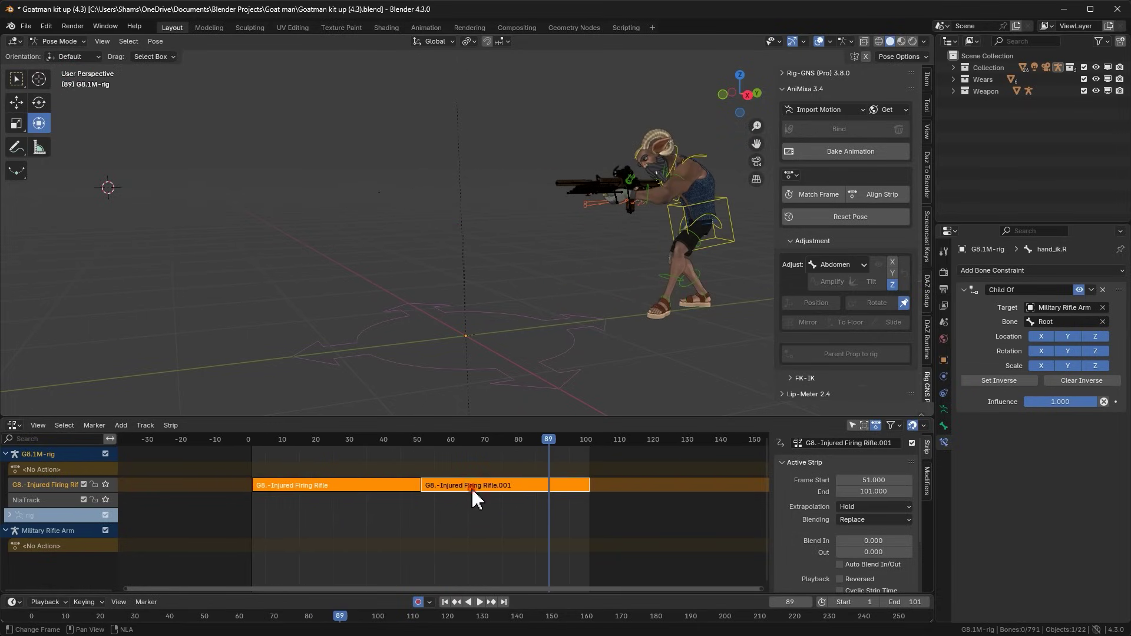
pyautogui.click(472, 490)
pyautogui.hotkey('alt', 'd')
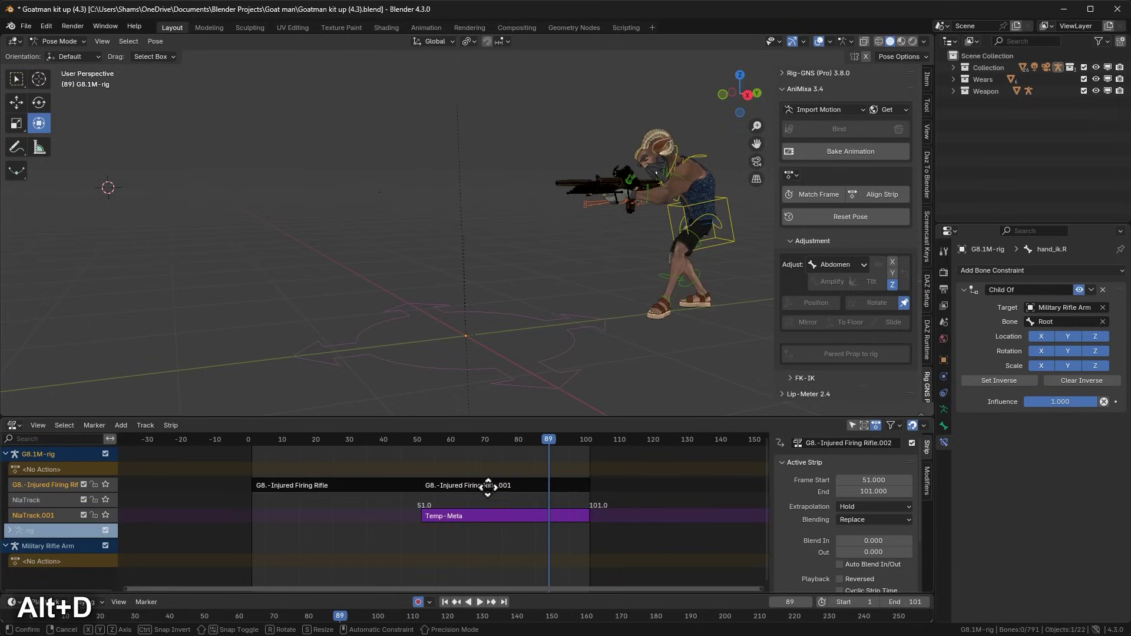
pyautogui.click(613, 448)
pyautogui.scroll(-3, 369, 517)
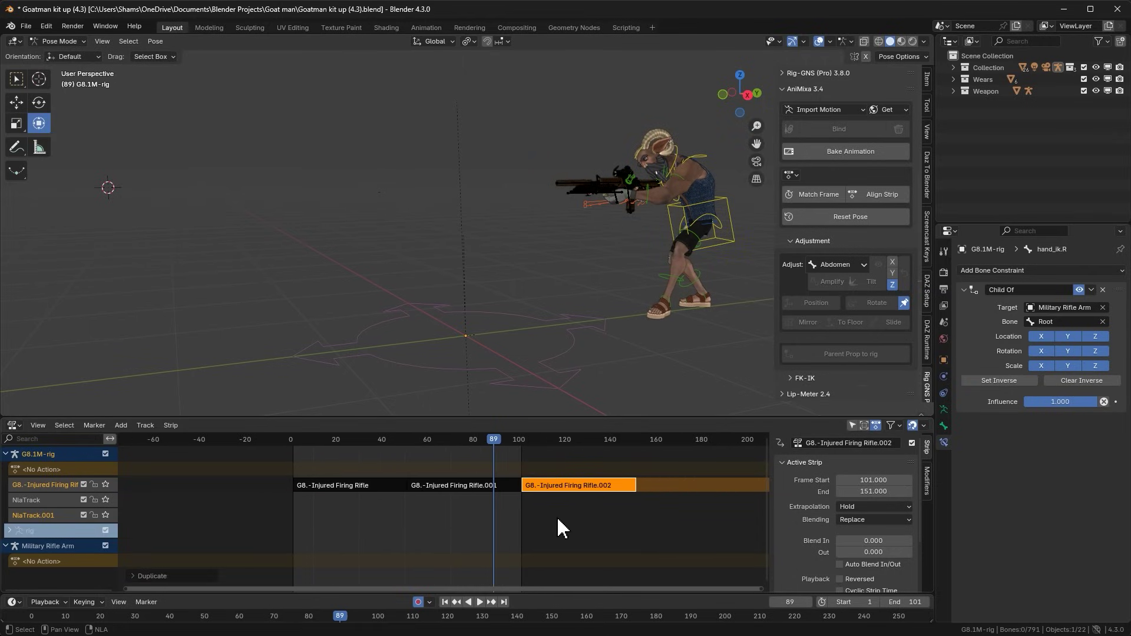
pyautogui.hotkey('alt', 'd')
pyautogui.click(655, 589)
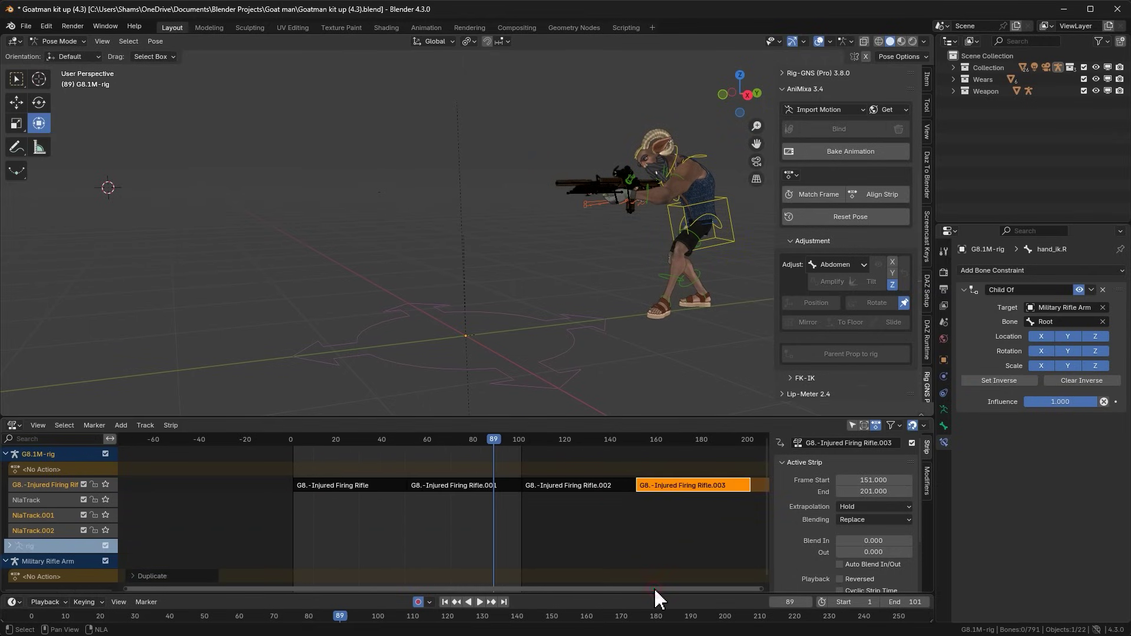
# Delete the empty tracks NlaTrack, NlaTrack.001 and NlaTrack.002 from the G8.1M-rig.
pyautogui.click(51, 528)
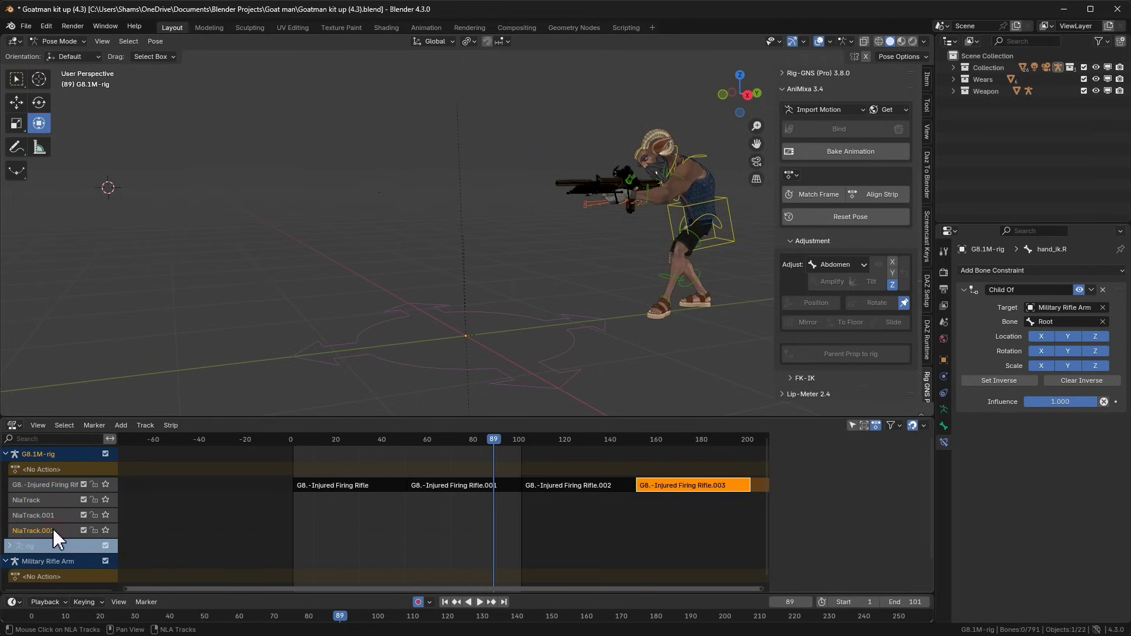
pyautogui.press('Delete')
pyautogui.press('Delete')
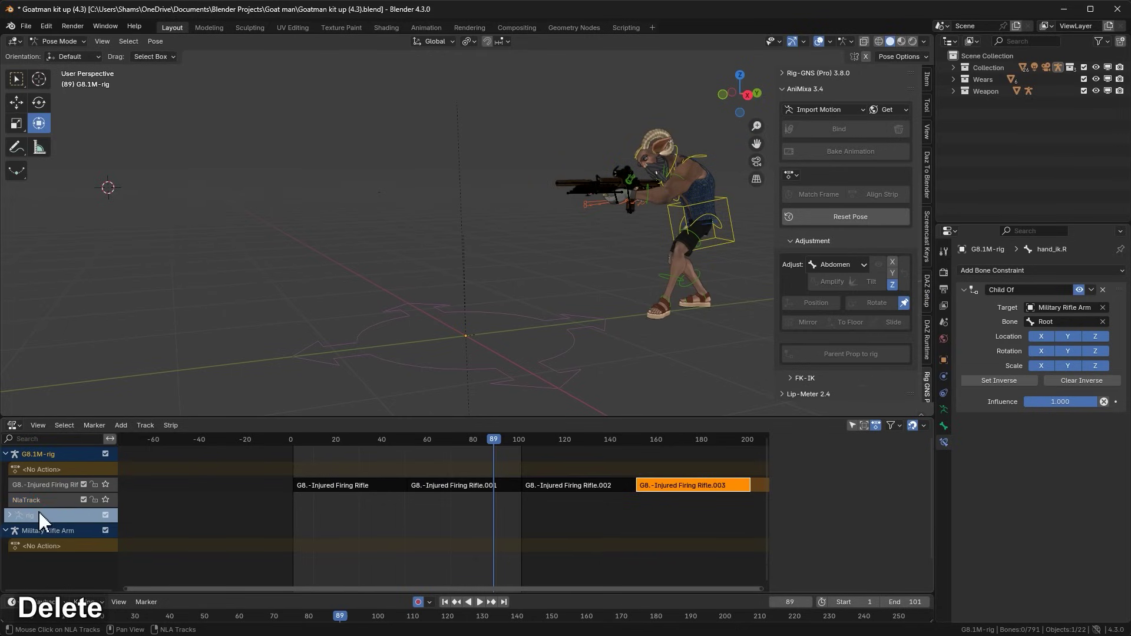
pyautogui.press('Delete')
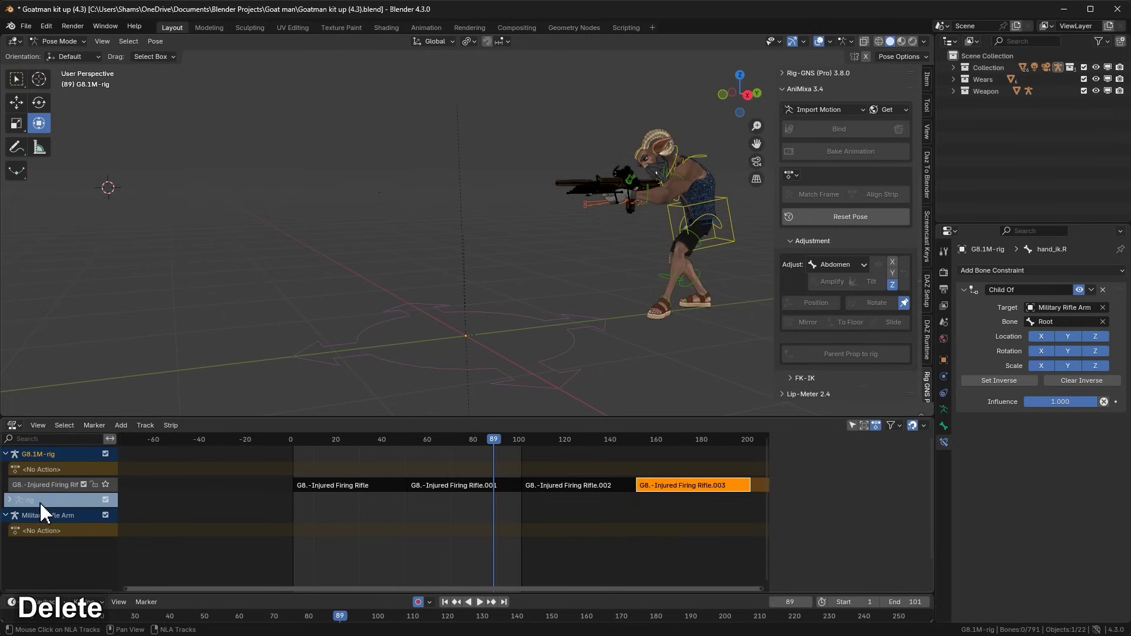
# Match the scene's frame range to all four strips and align the third and fourth strips each with the preceding one.
pyautogui.click(533, 489)
pyautogui.click(804, 197)
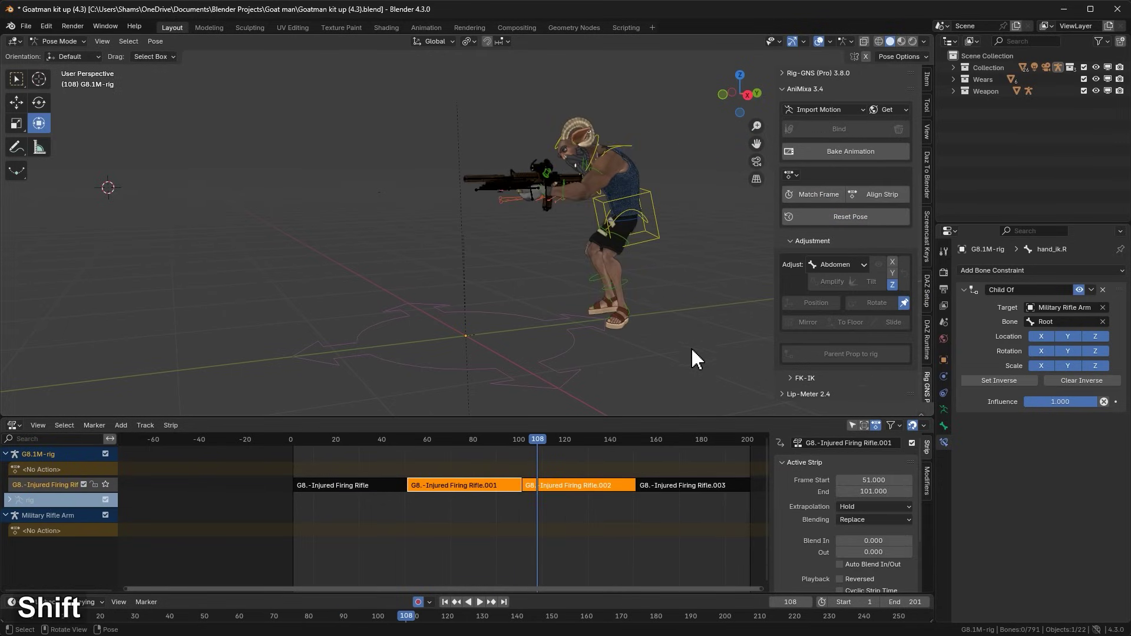
pyautogui.click(863, 198)
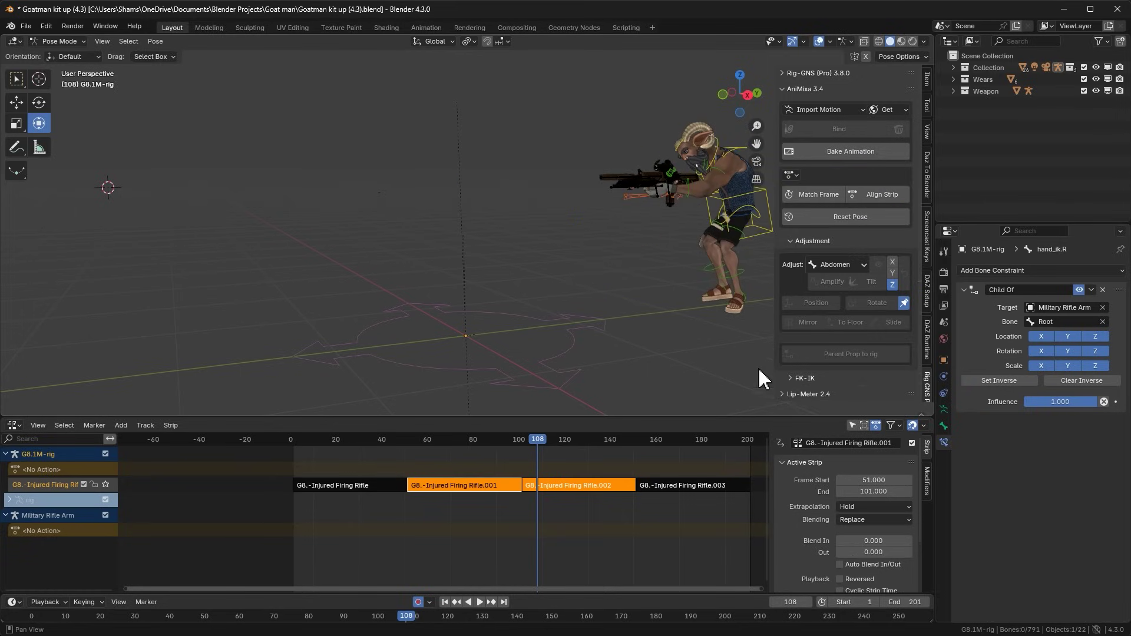
pyautogui.click(681, 483)
pyautogui.keyDown('shift'); pyautogui.click(617, 487); pyautogui.keyUp('shift')
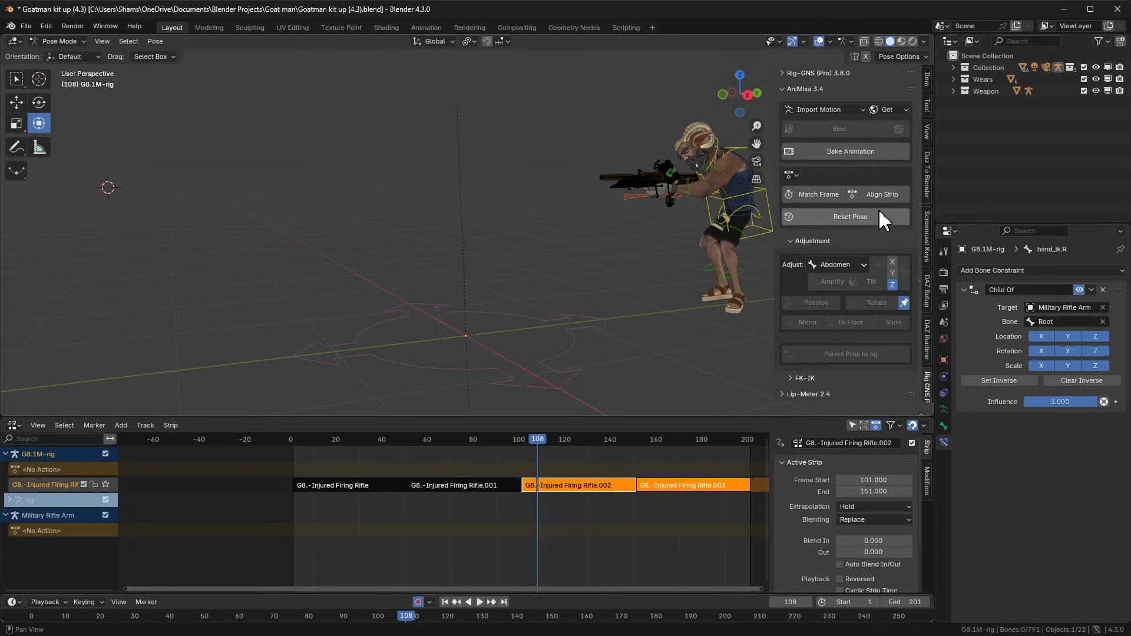
# Play the full strip sequence from the start and check the continuous forward walk from the right side.
pyautogui.scroll(-2, 297, 572)
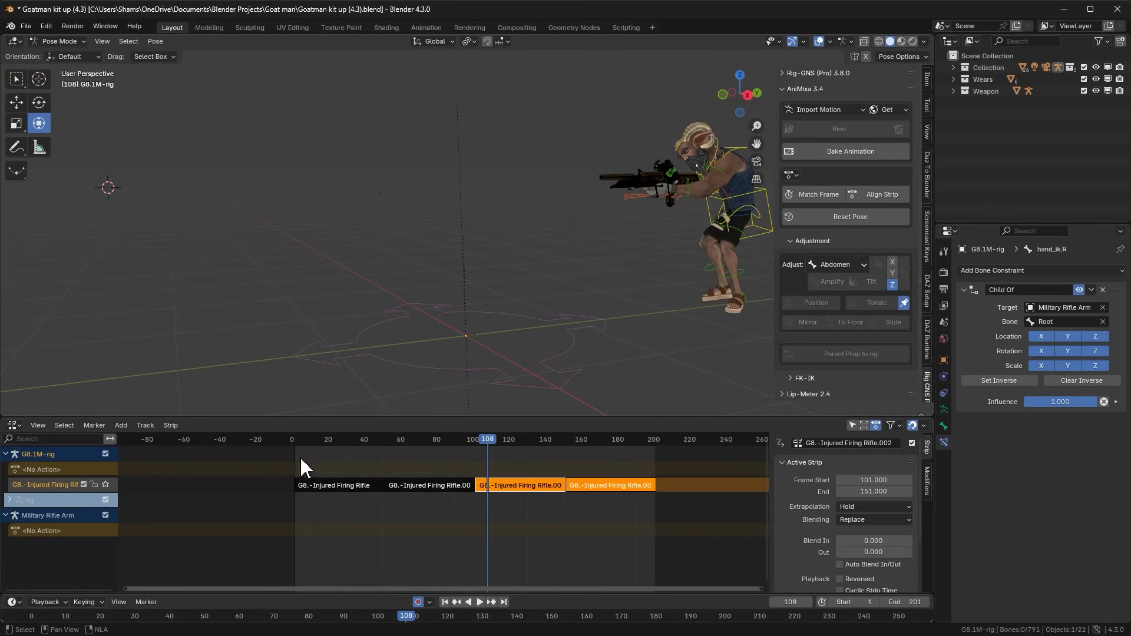
pyautogui.click(290, 439)
pyautogui.press('space')
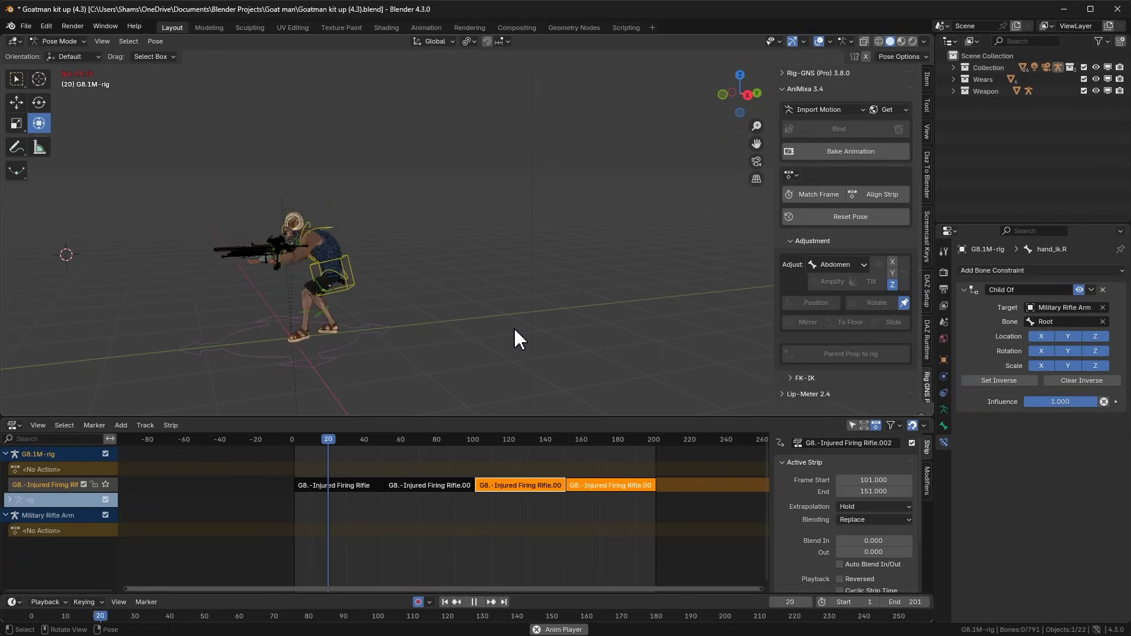
pyautogui.press('KP_3')
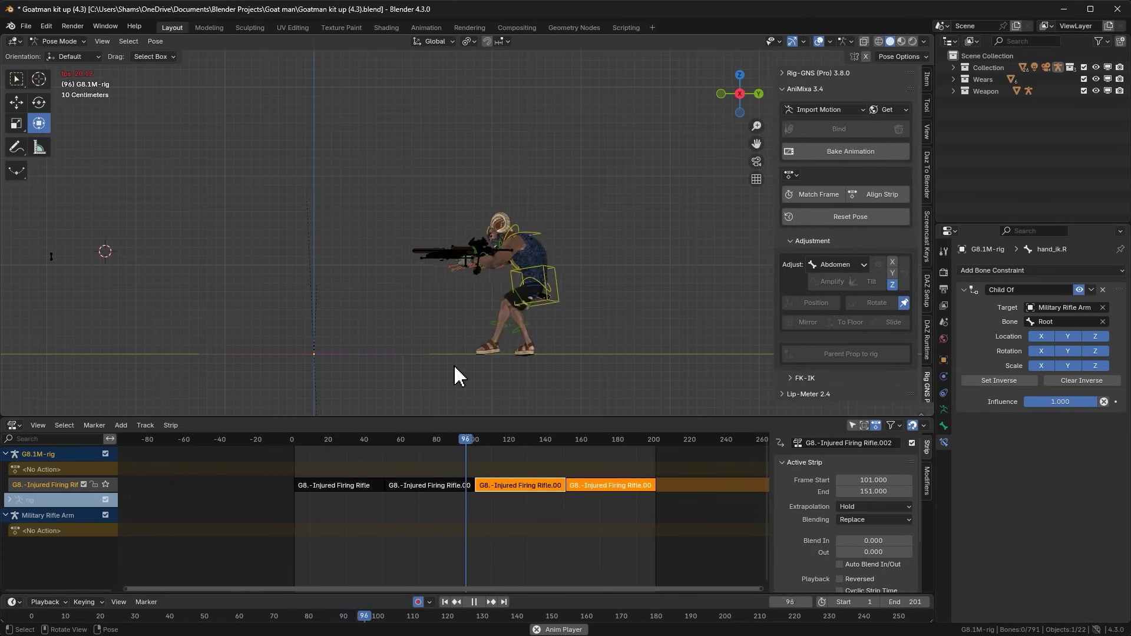
# Stop playback and bake the four NLA strips into a single action over frames 1 to 201 with frame step 1.
pyautogui.press('Escape')
pyautogui.click(837, 152)
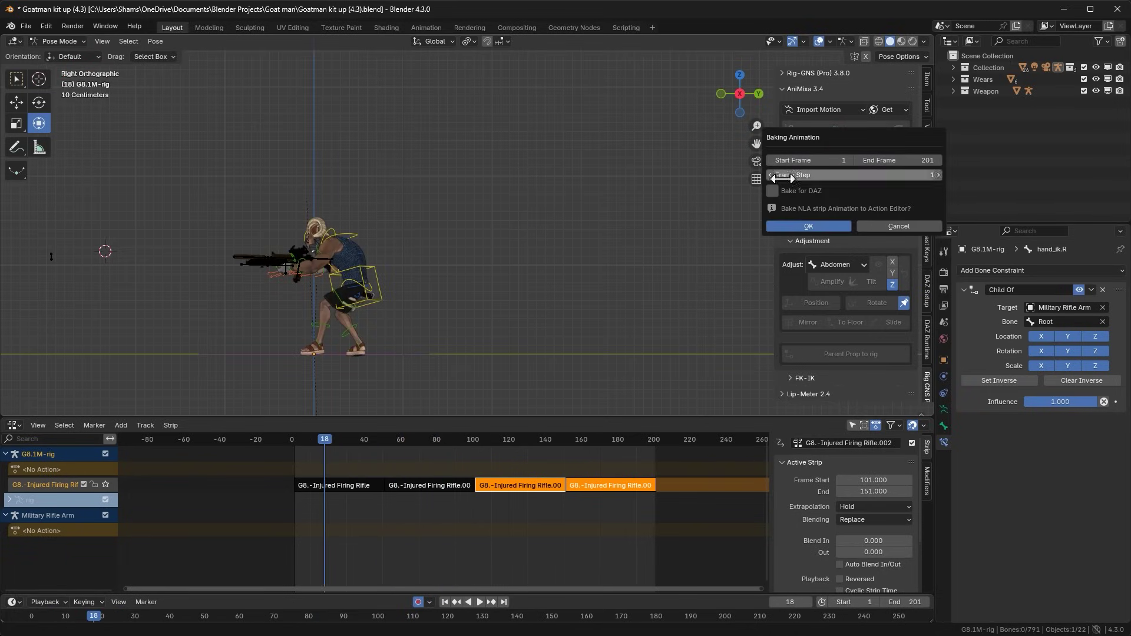
pyautogui.click(809, 227)
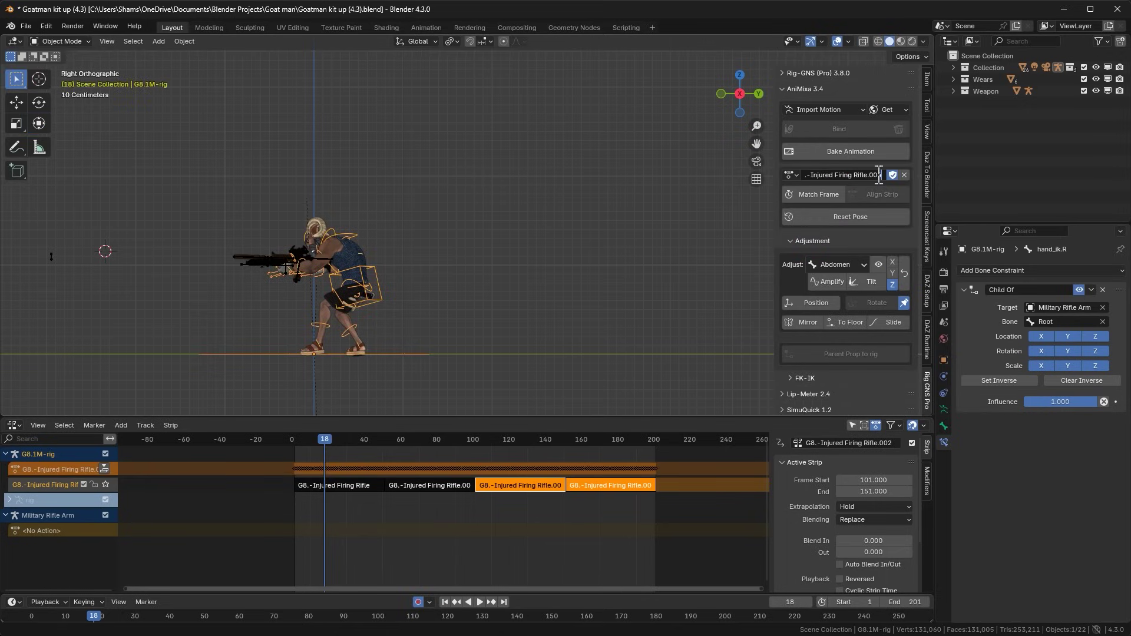
# Rename the baked Injured Firing Rifle action without its numeric suffix, and delete the G8.1M-rig NLA track holding the four source strips.
pyautogui.press('BackSpace')
pyautogui.press('BackSpace')
pyautogui.press('BackSpace')
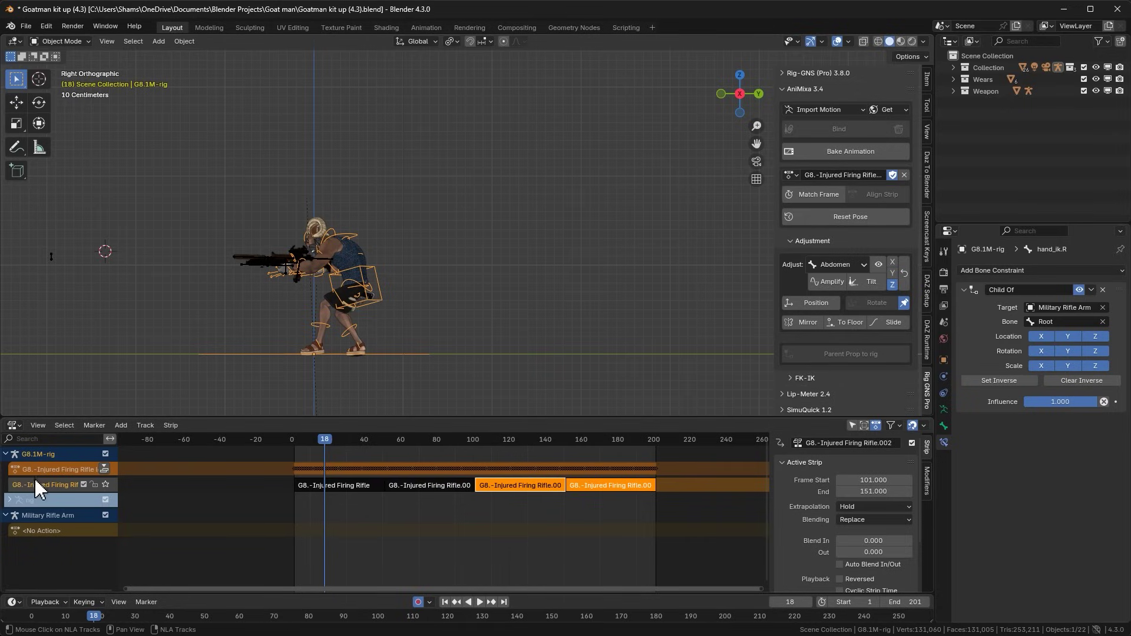
pyautogui.press('Delete')
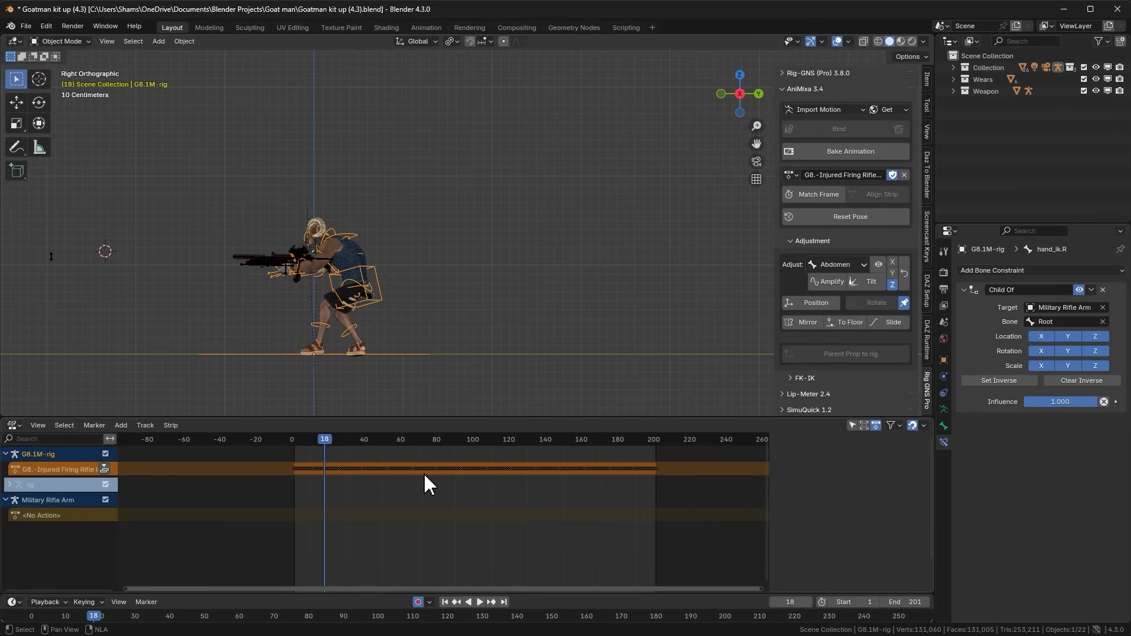
# Play the baked walk in an enlarged viewport with overlays hidden, and examine the goatman and rifle up close from an angled view.
pyautogui.press('space')
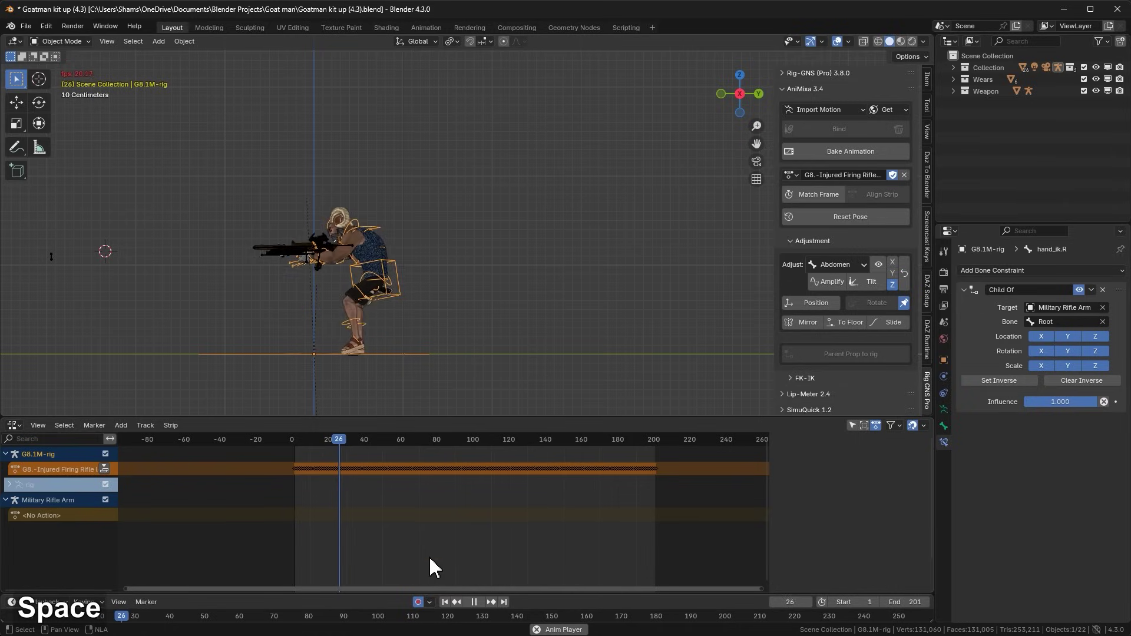
pyautogui.moveTo(524, 420); pyautogui.dragTo(523, 576)
pyautogui.moveTo(522, 550); pyautogui.dragTo(601, 411, button='middle')
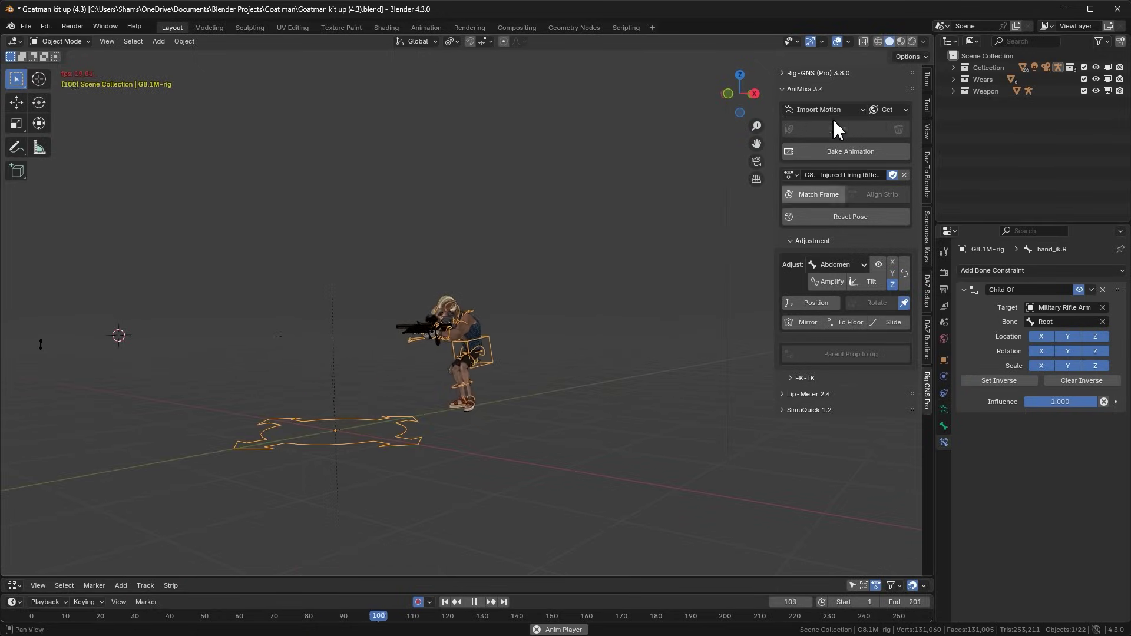
pyautogui.click(837, 40)
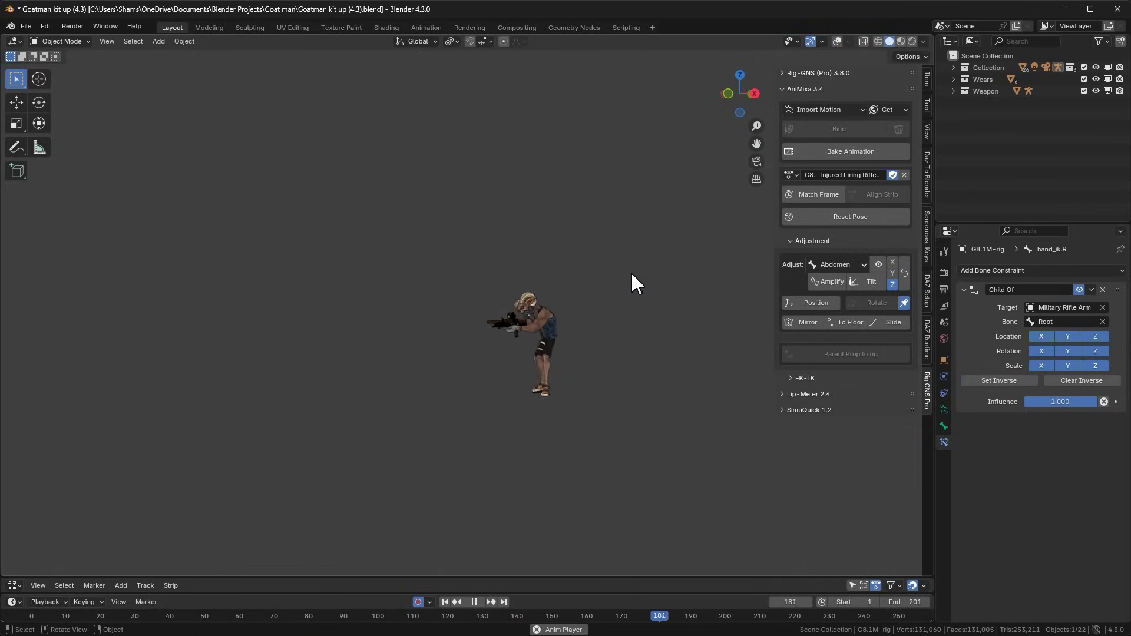
pyautogui.press('KP_Decimal')
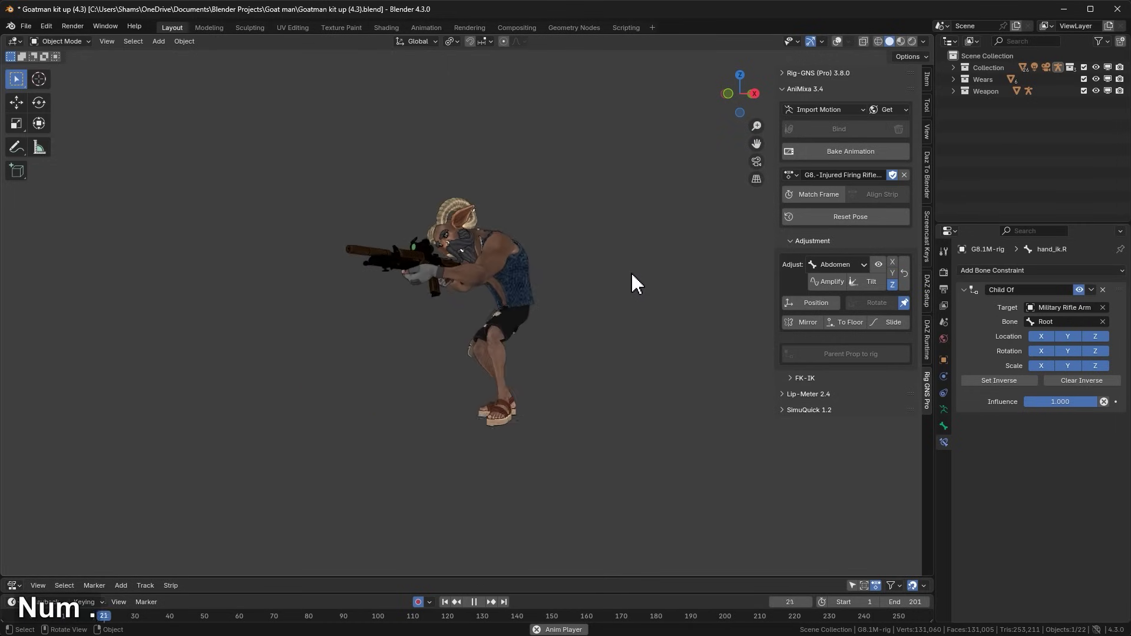
pyautogui.moveTo(641, 273); pyautogui.dragTo(673, 274, button='middle')
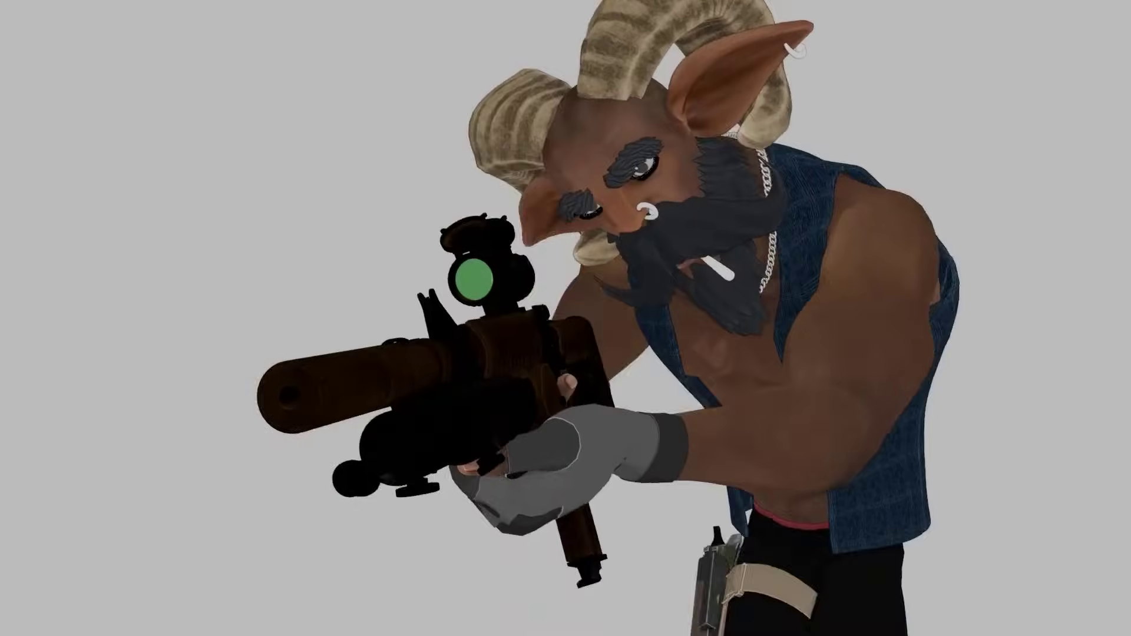